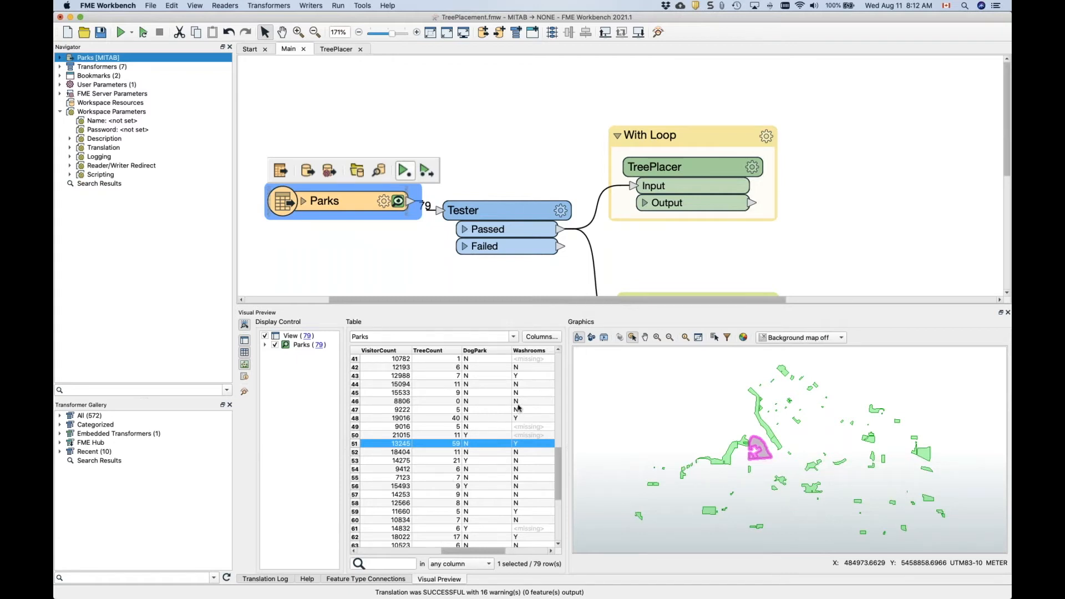
# Review the Create Custom Transformer options for the Tester and close the dialog without creating anything.
pyautogui.click(505, 208)
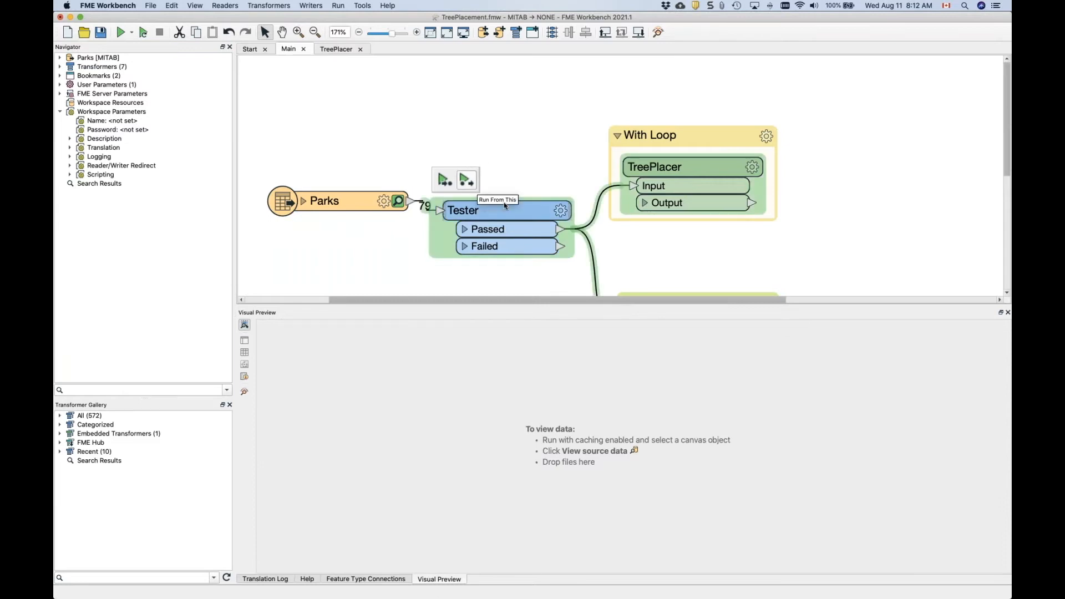
pyautogui.scroll(-2, 506, 244)
pyautogui.hscroll(1, 506, 244)
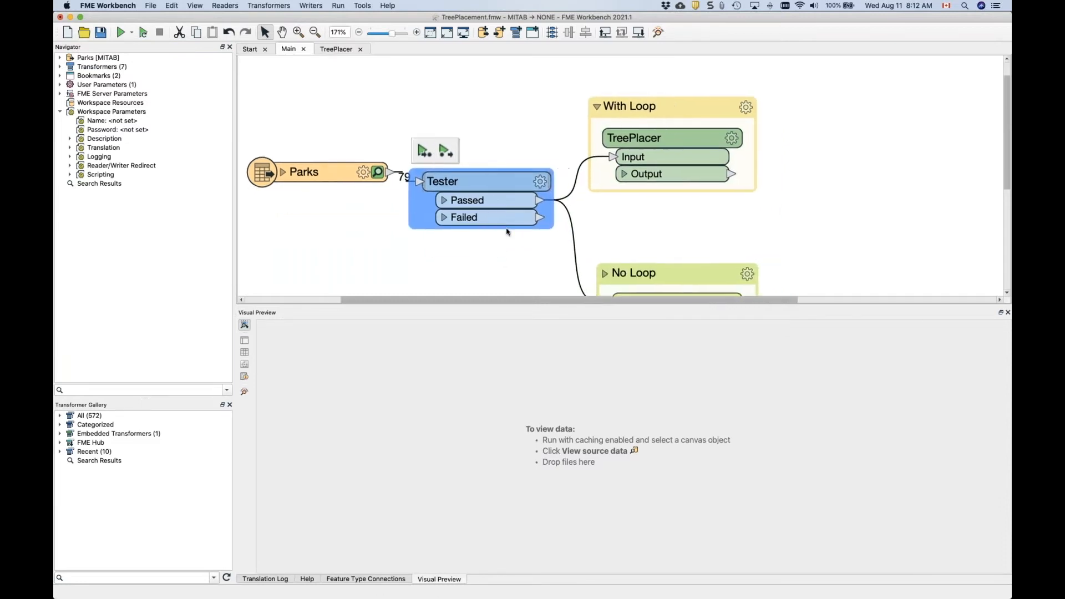
pyautogui.hscroll(3, 506, 232)
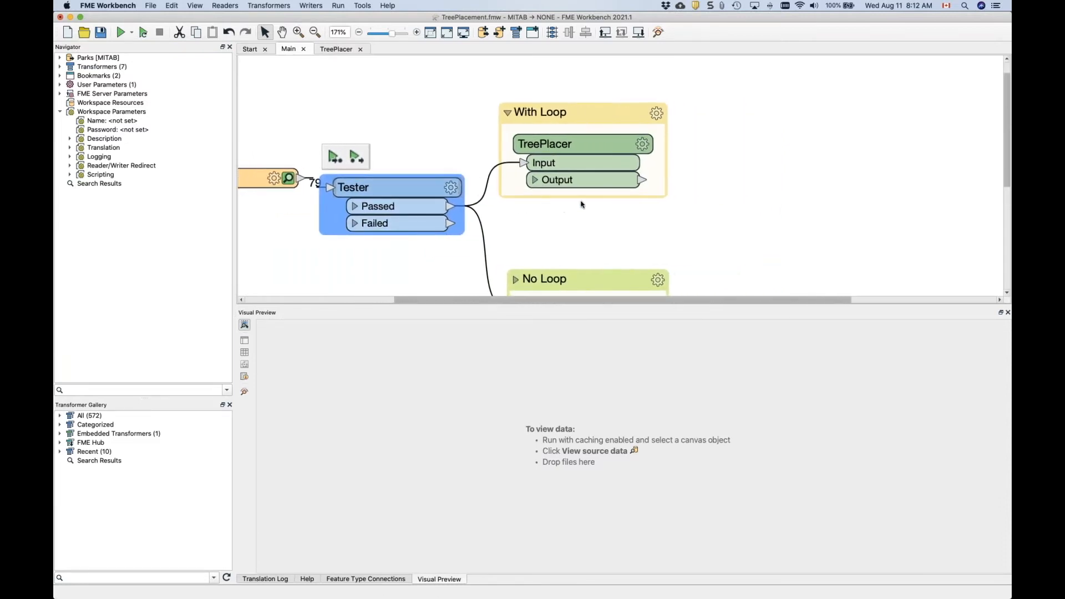
pyautogui.scroll(2, 568, 166)
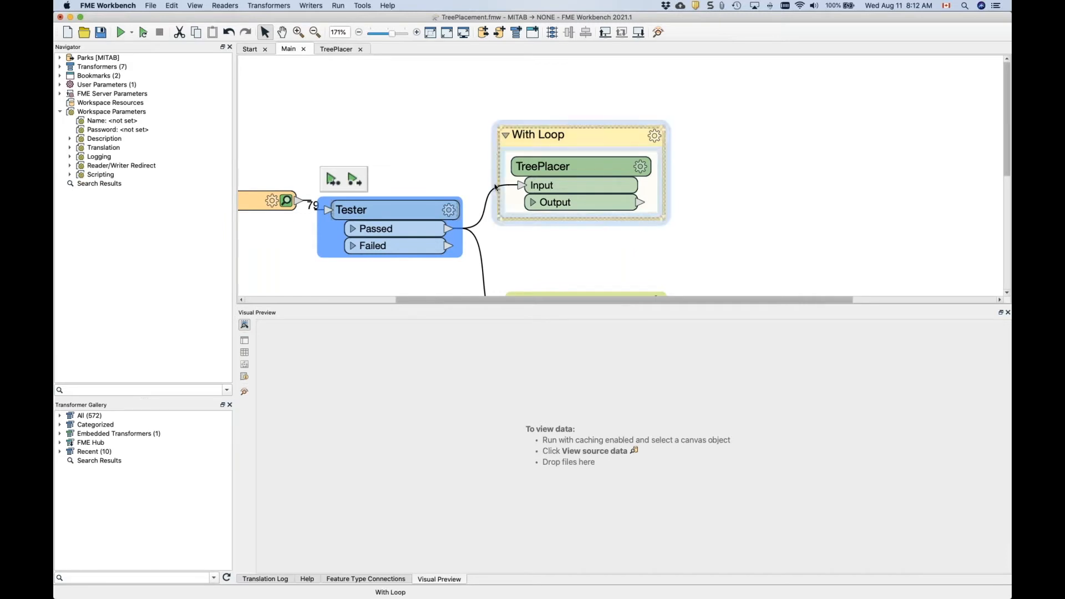
pyautogui.rightClick(417, 218)
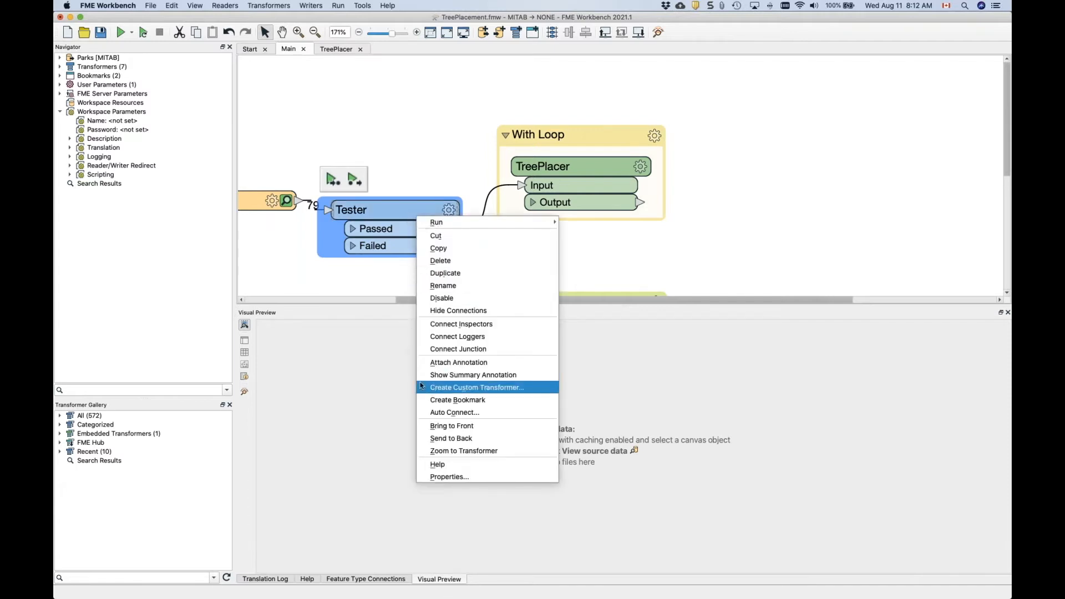
pyautogui.click(432, 388)
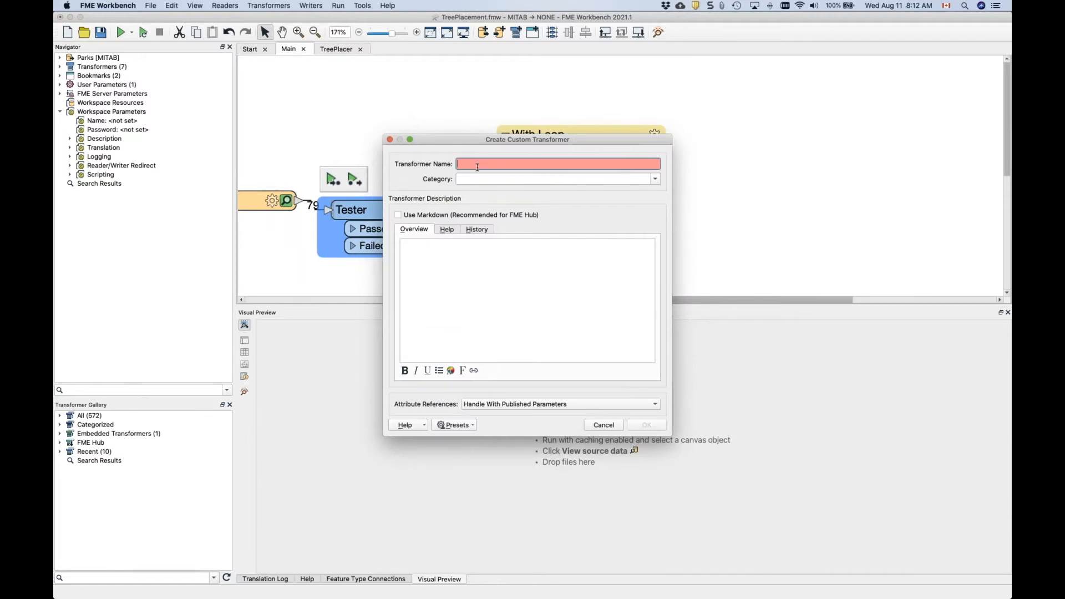
pyautogui.click(477, 178)
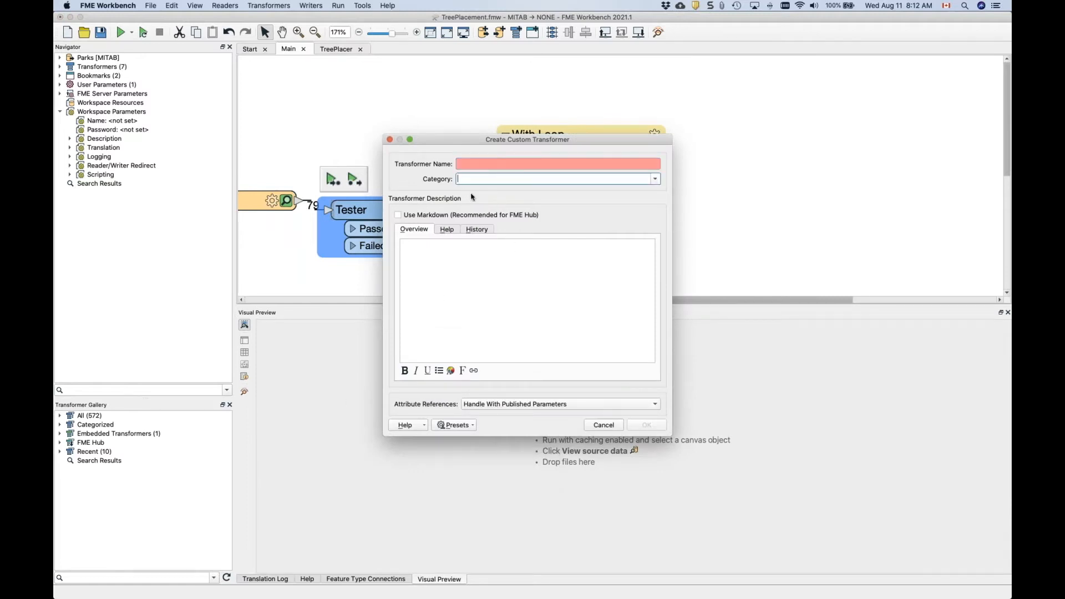
pyautogui.click(603, 425)
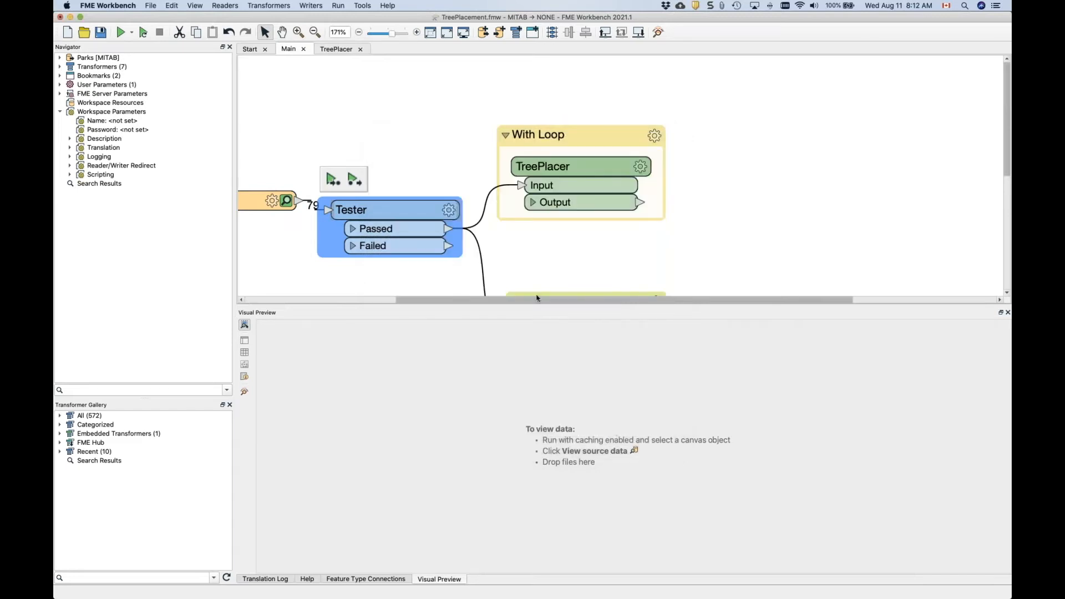
# View the TreePlacer definition, comparing its regular Input port with the TreePlacer transformer's Input in the main workspace.
pyautogui.click(341, 50)
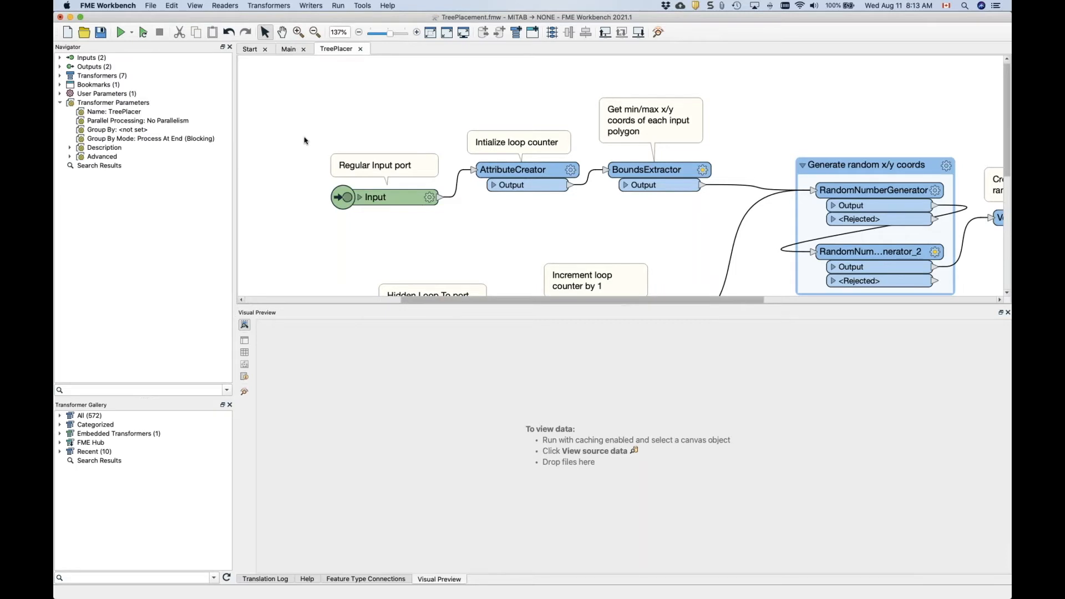
pyautogui.click(378, 198)
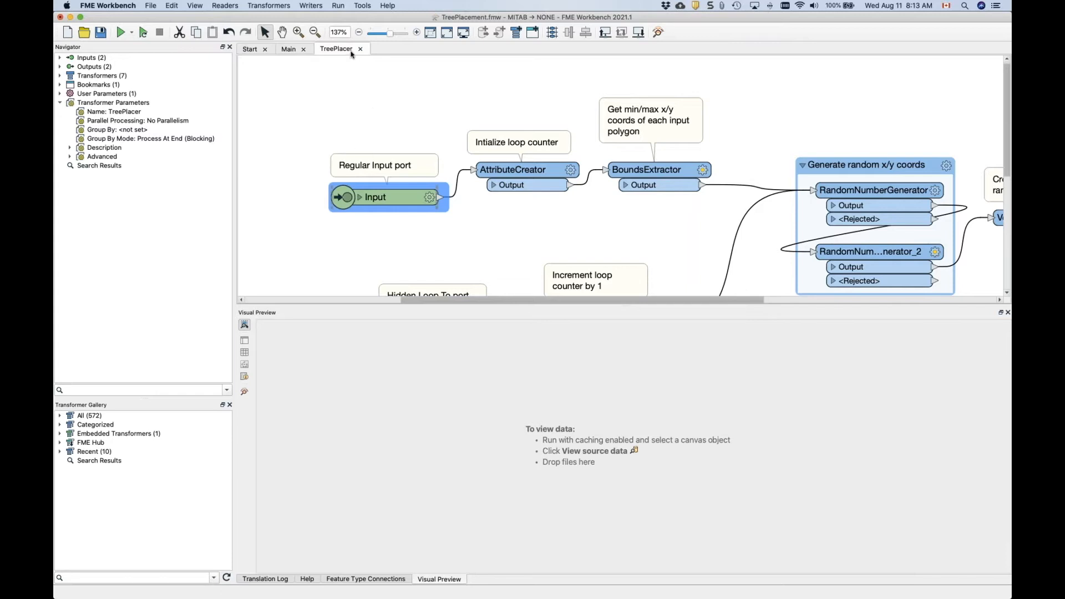
pyautogui.click(289, 51)
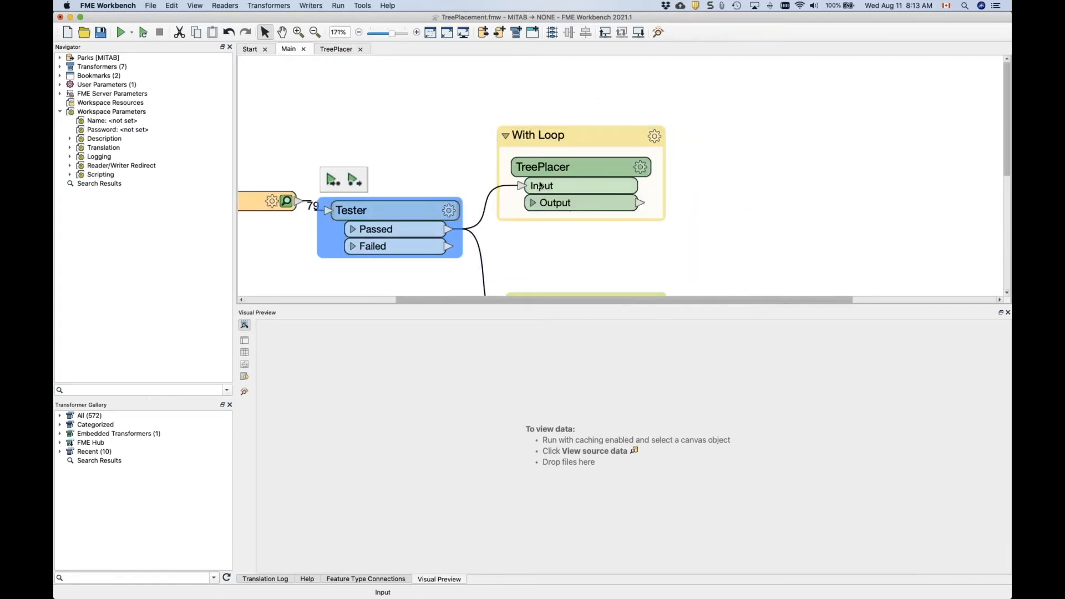
pyautogui.click(337, 51)
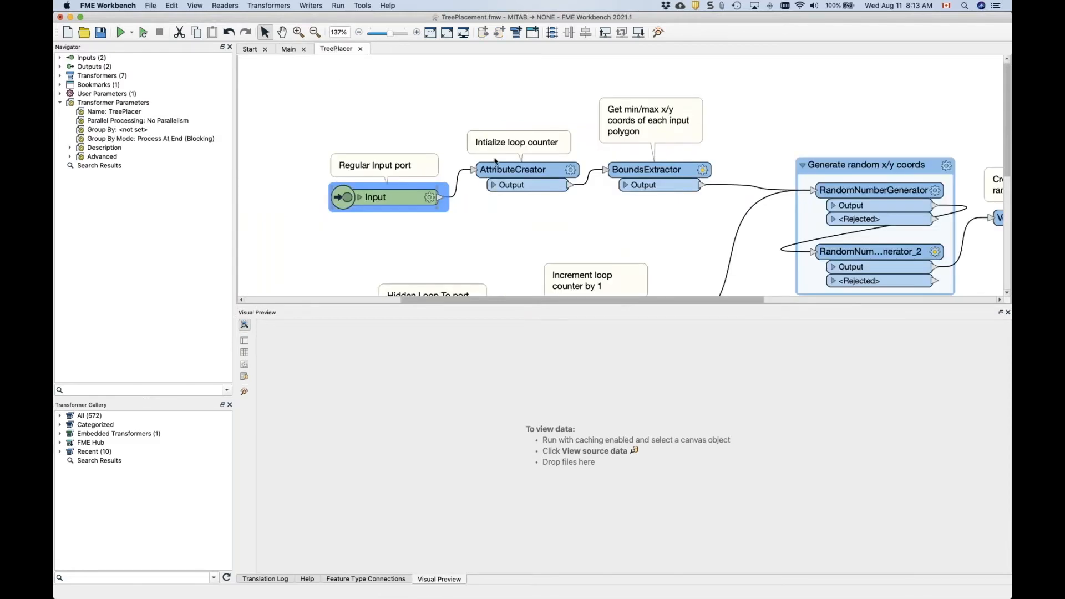
pyautogui.hscroll(5, 495, 161)
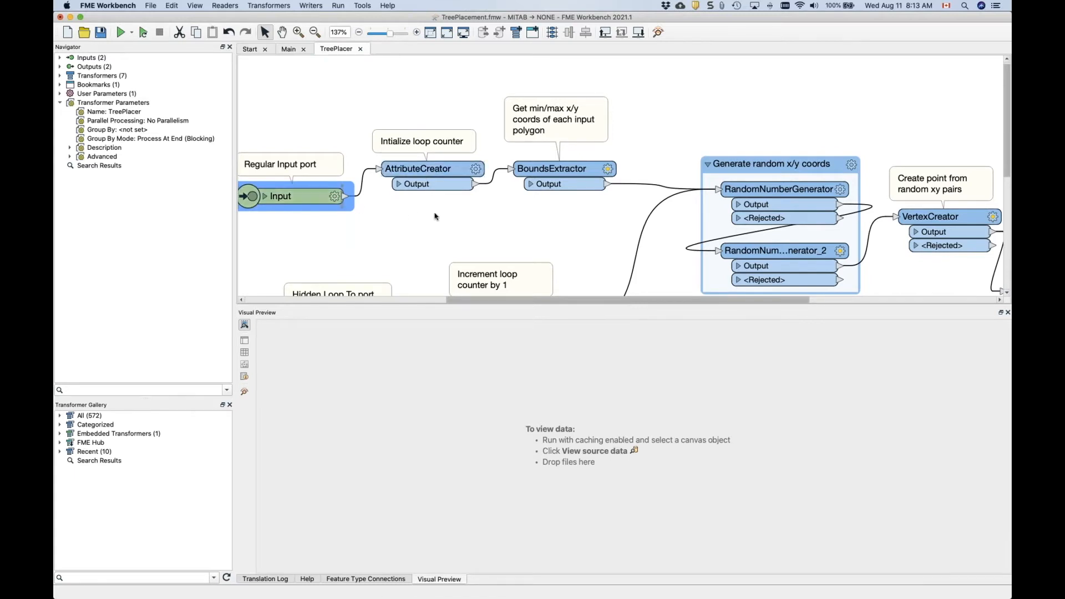
# Check the Number of Trees parameter of the TreePlacer transformer in the main workspace, leaving it as it is.
pyautogui.click(288, 49)
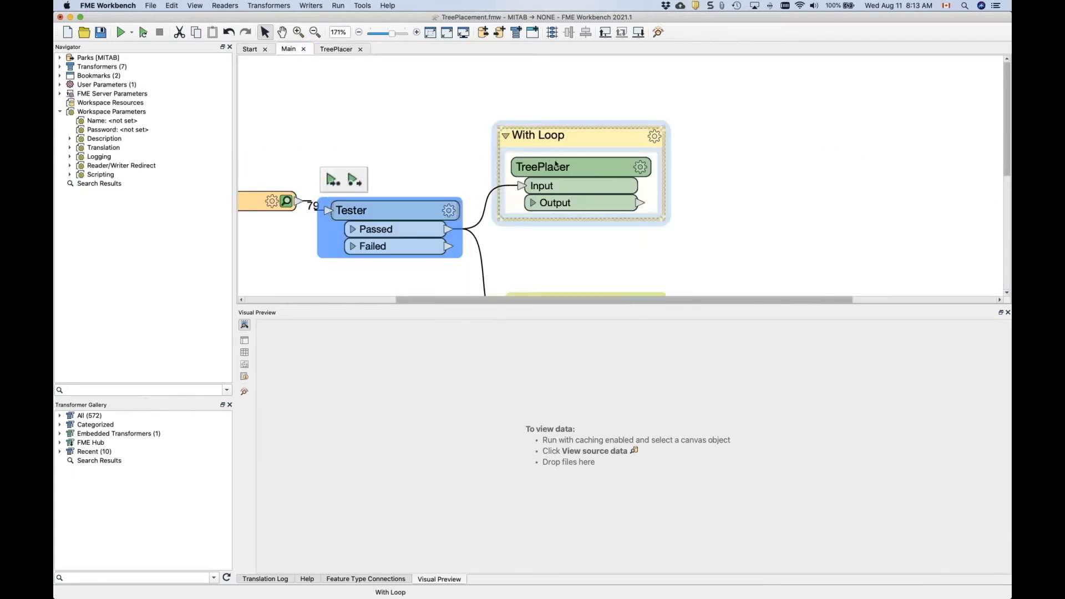
pyautogui.doubleClick(555, 167)
pyautogui.doubleClick(543, 300)
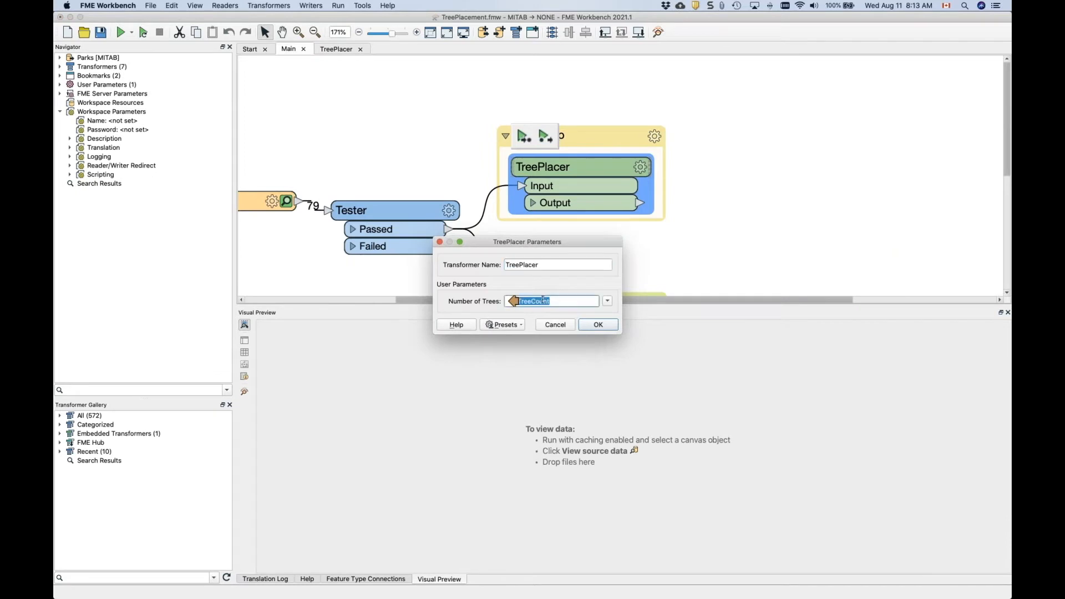
pyautogui.click(563, 326)
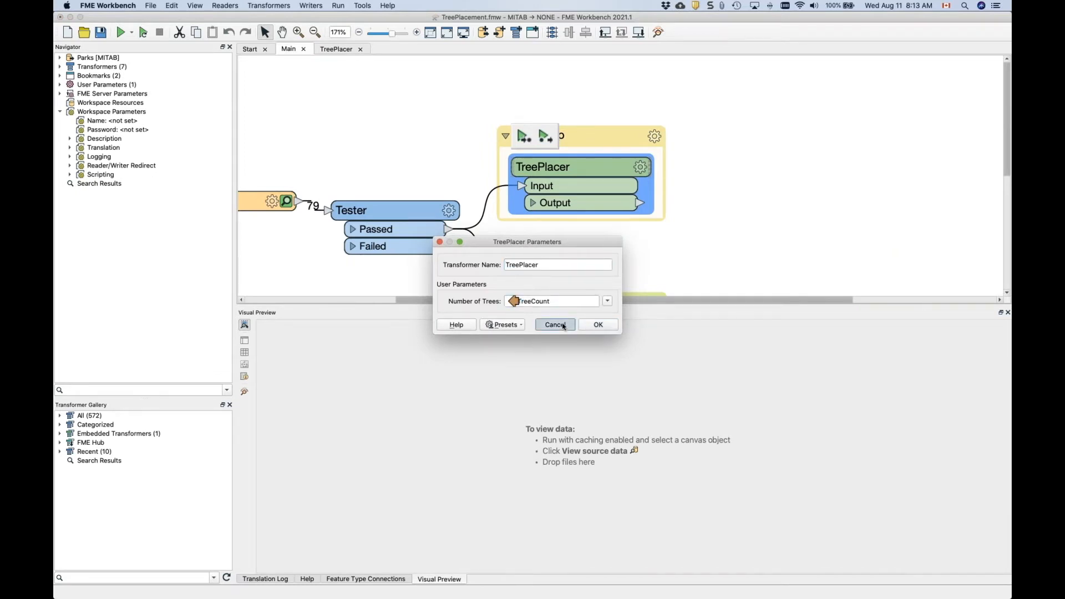
# Move the BoundsExtractor in the TreePlacer definition slightly closer to the random x/y coordinates bookmark.
pyautogui.click(336, 49)
pyautogui.scroll(-3, 421, 215)
pyautogui.hscroll(5, 420, 215)
pyautogui.hscroll(5, 421, 216)
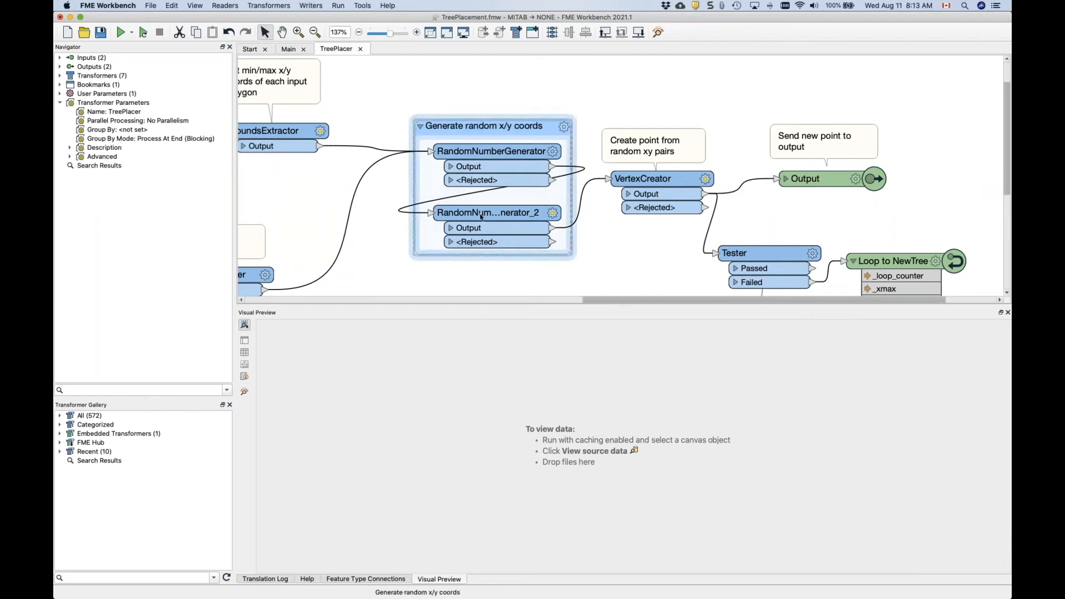
pyautogui.moveTo(286, 147); pyautogui.dragTo(327, 139)
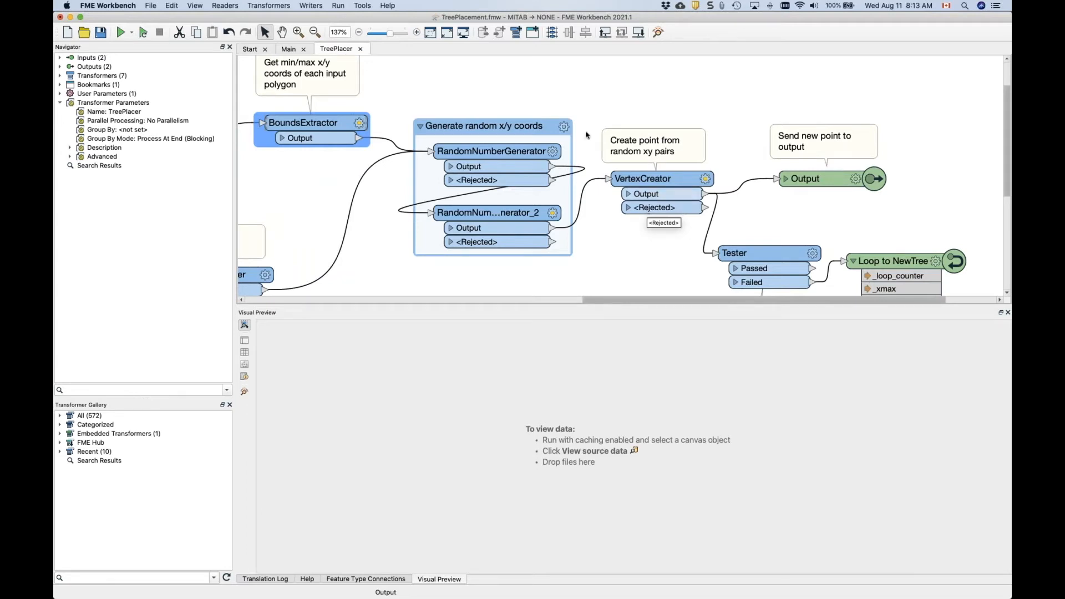
# Review the first RandomNumberGenerator's parameters without changing them and select the VertexCreator.
pyautogui.doubleClick(543, 153)
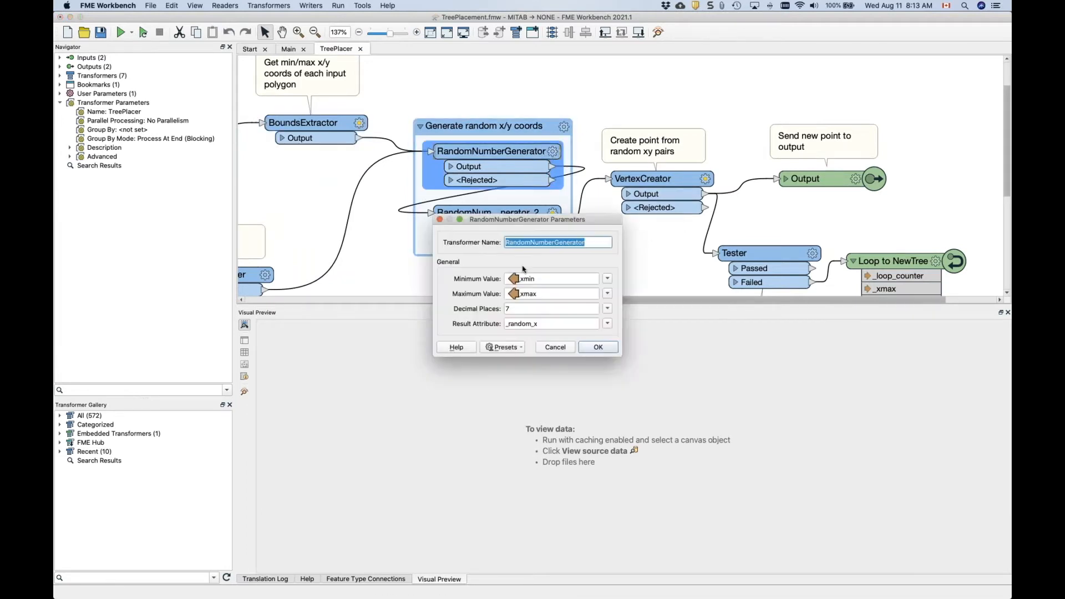
pyautogui.click(549, 348)
pyautogui.click(638, 179)
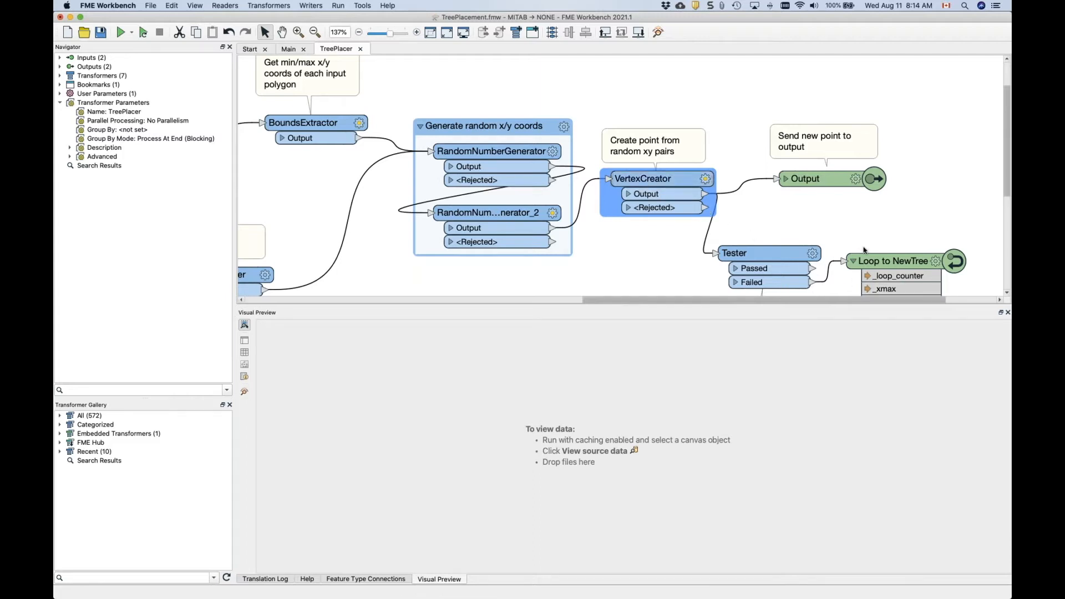
# Inspect the Loop to NewTree object and the canvas option for inserting a transformer loop.
pyautogui.moveTo(848, 232); pyautogui.dragTo(742, 152)
pyautogui.click(775, 191)
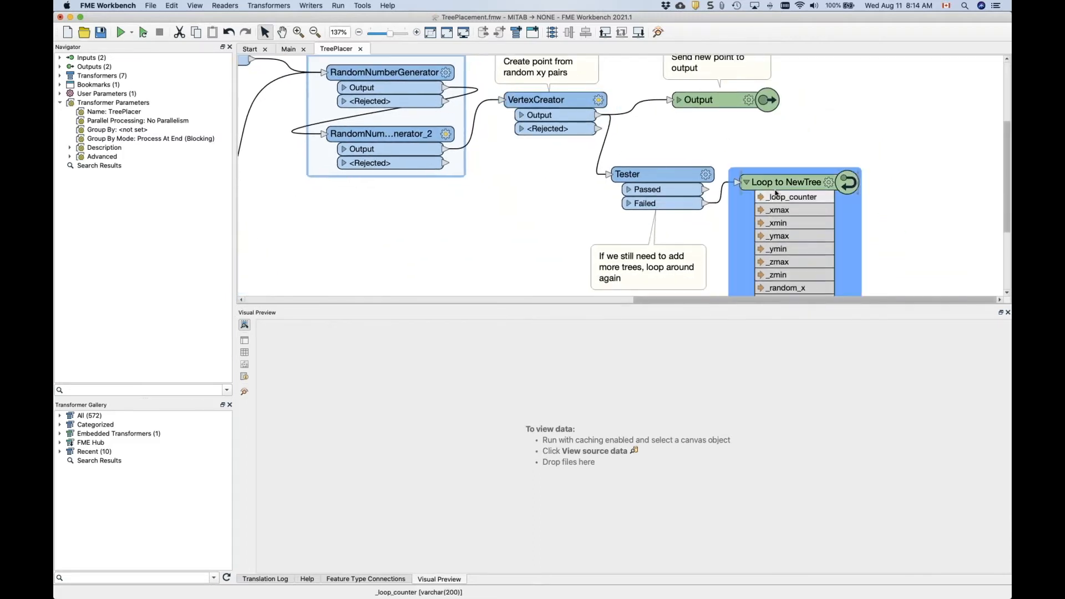
pyautogui.rightClick(758, 145)
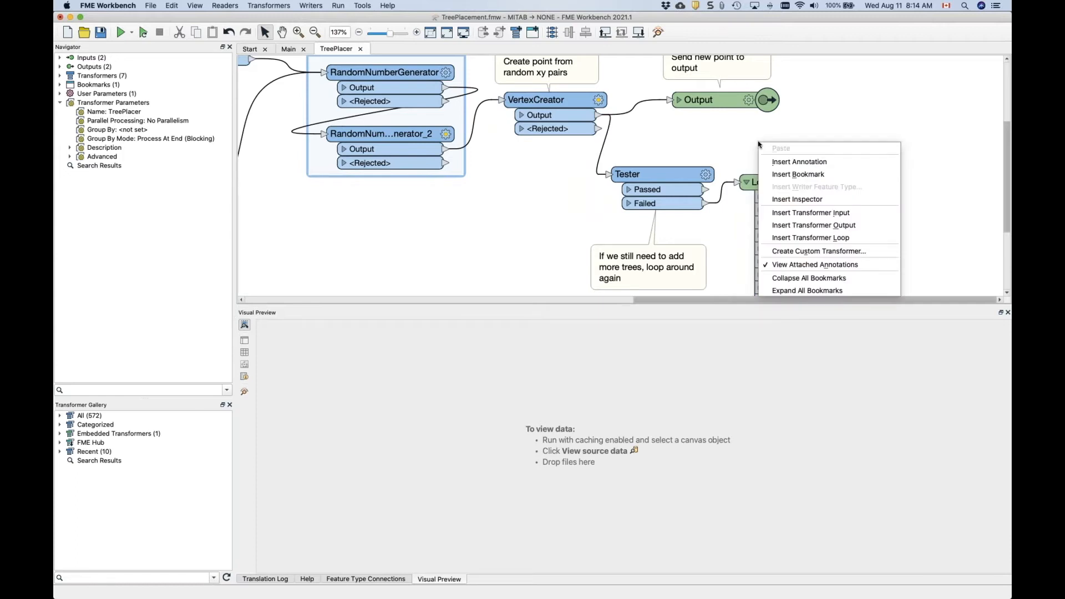
pyautogui.click(814, 241)
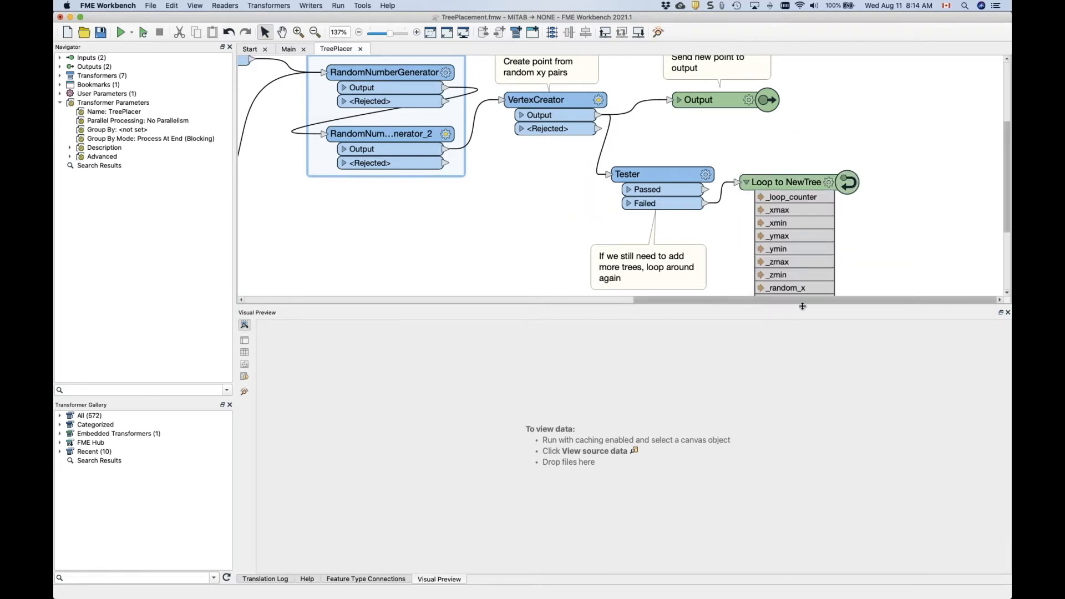
# Enlarge the canvas area and check the available targets in the Loop to dialog, closing it without changes.
pyautogui.moveTo(803, 306); pyautogui.dragTo(802, 348)
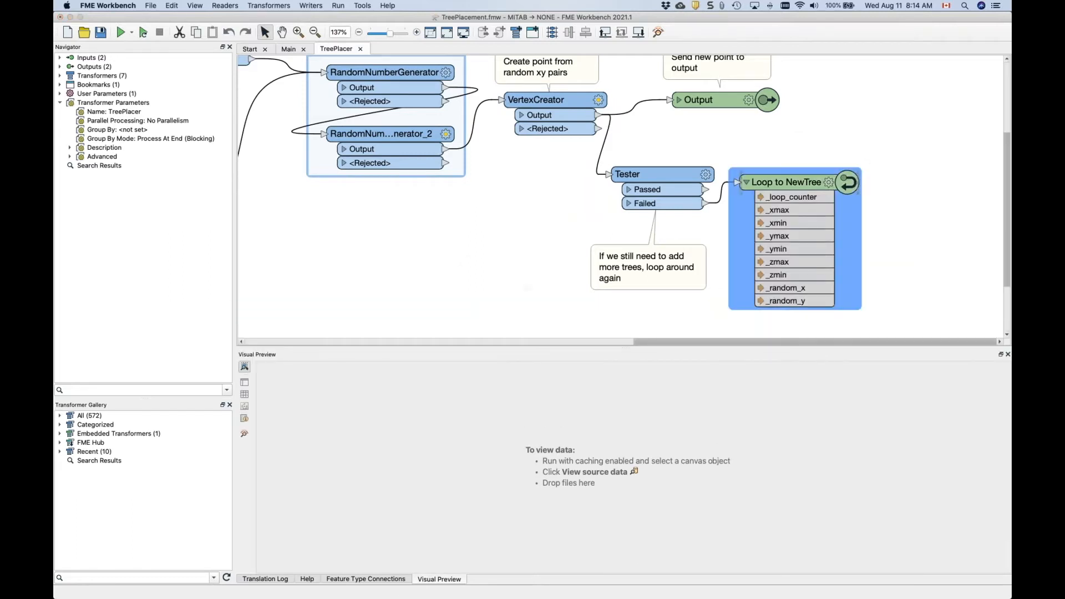
pyautogui.click(535, 284)
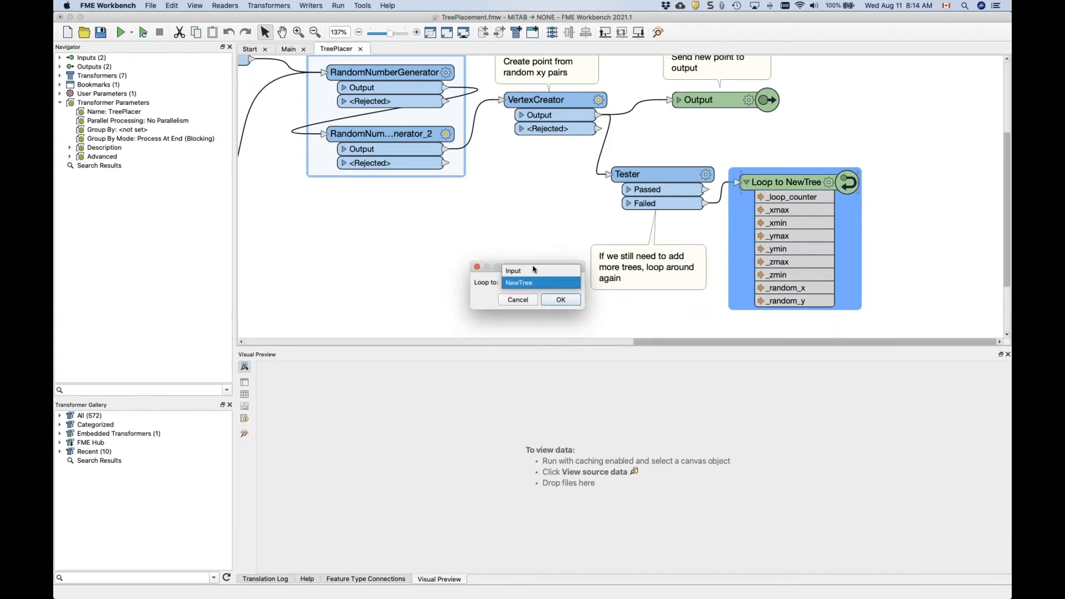
pyautogui.click(506, 285)
pyautogui.click(513, 299)
pyautogui.press('space')
# Enlarge the canvas further to show both input branches of TreePlacer and select the regular Input port.
pyautogui.moveTo(456, 288); pyautogui.dragTo(864, 361)
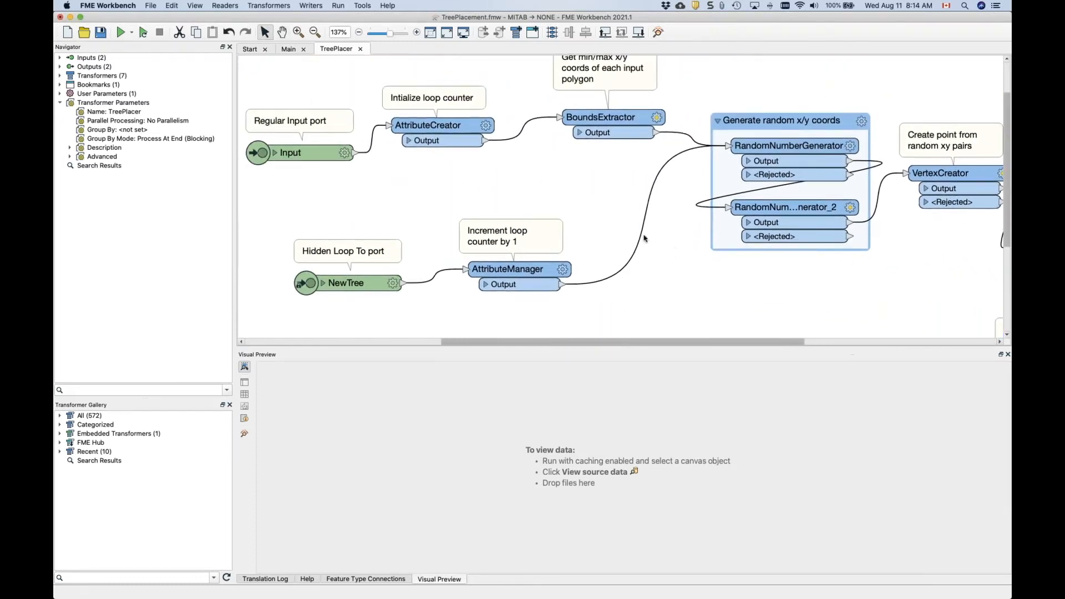
pyautogui.moveTo(648, 348); pyautogui.dragTo(638, 422)
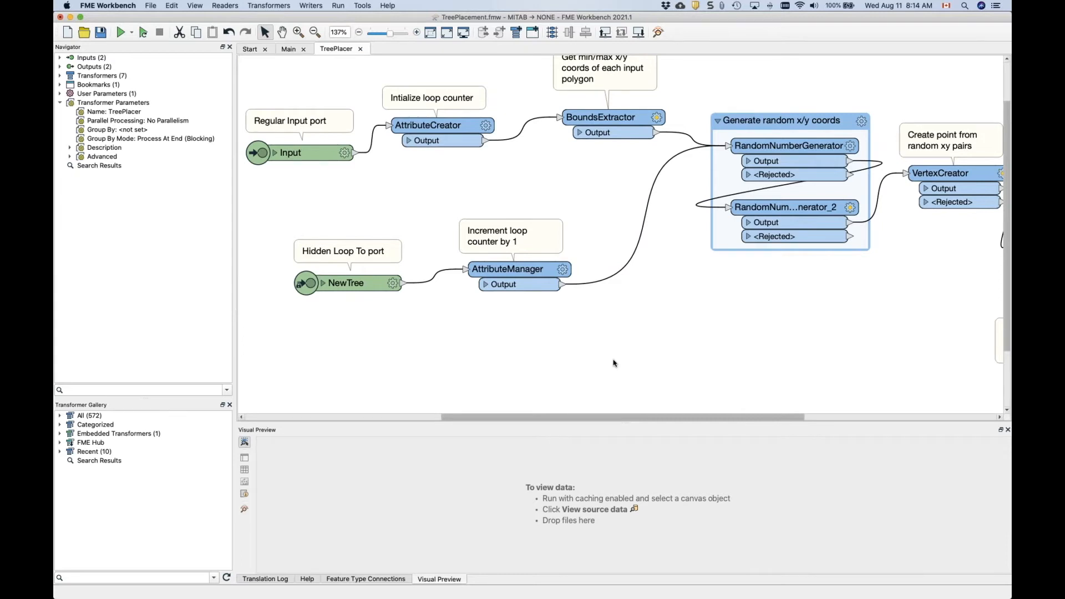
pyautogui.scroll(3, 389, 221)
pyautogui.click(300, 215)
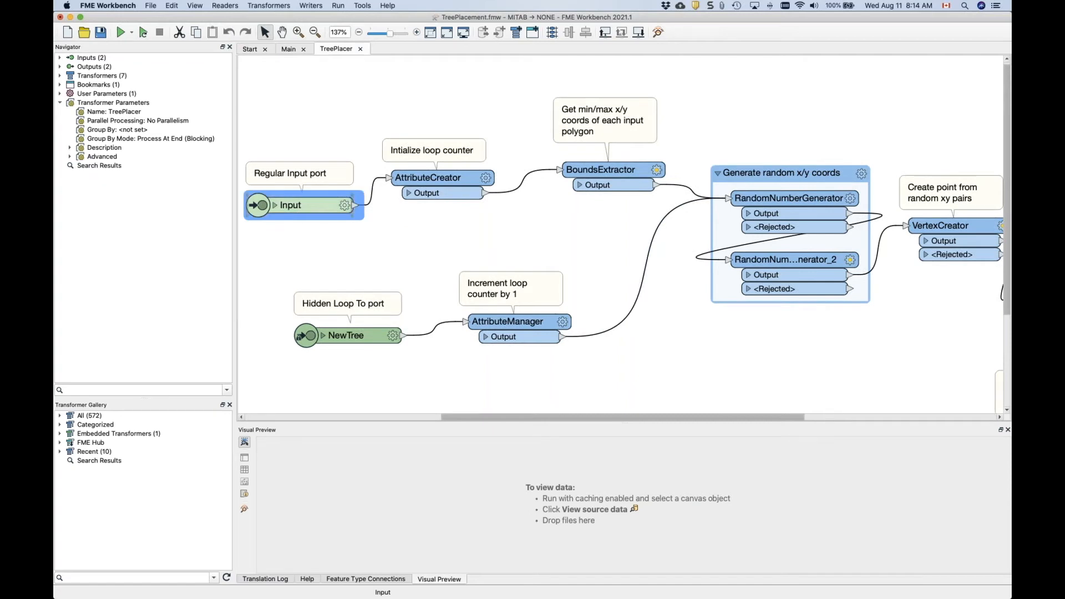
# Review the attribute defined in the AttributeCreator that initializes the loop counter, and close its parameters without changes.
pyautogui.scroll(1, 388, 211)
pyautogui.click(487, 182)
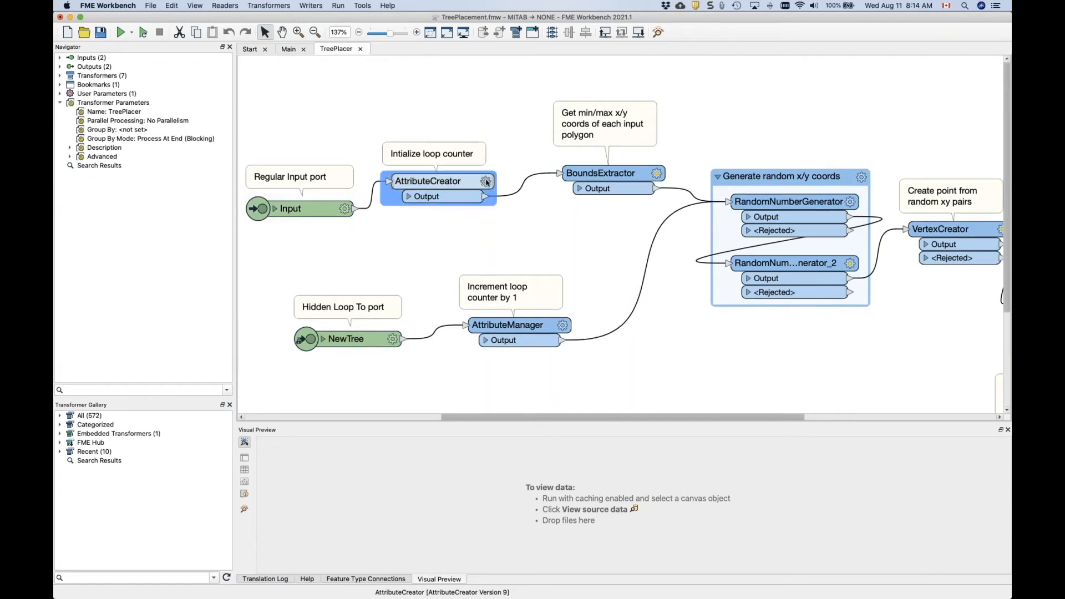
pyautogui.click(296, 227)
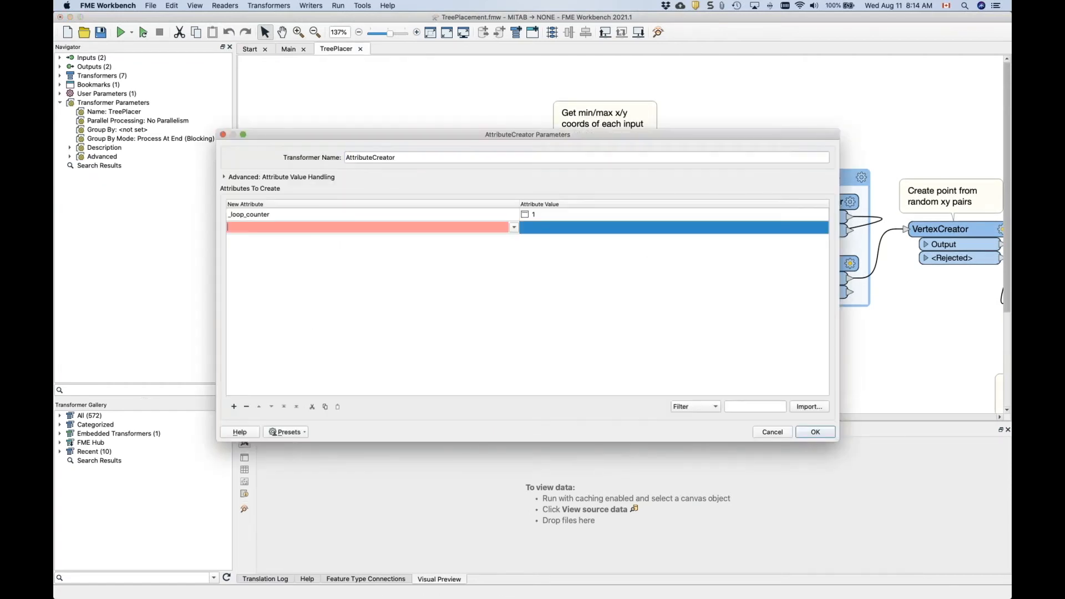
pyautogui.click(330, 195)
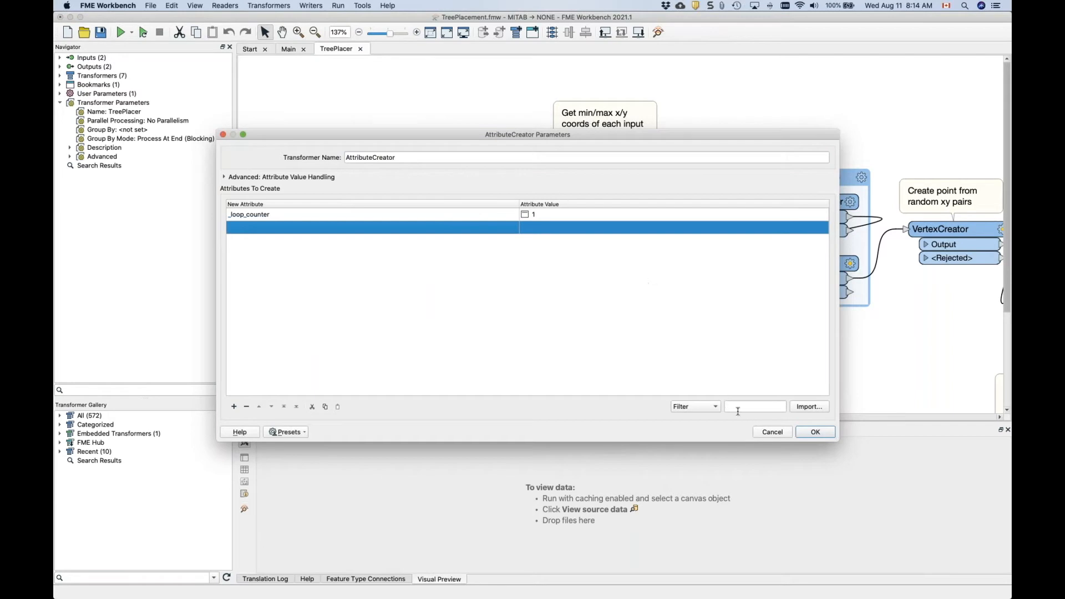
pyautogui.click(771, 433)
# Review the Output port and the Tester's clause for ending the tree loop, closing the Tester parameters without changes.
pyautogui.moveTo(832, 326); pyautogui.dragTo(430, 279)
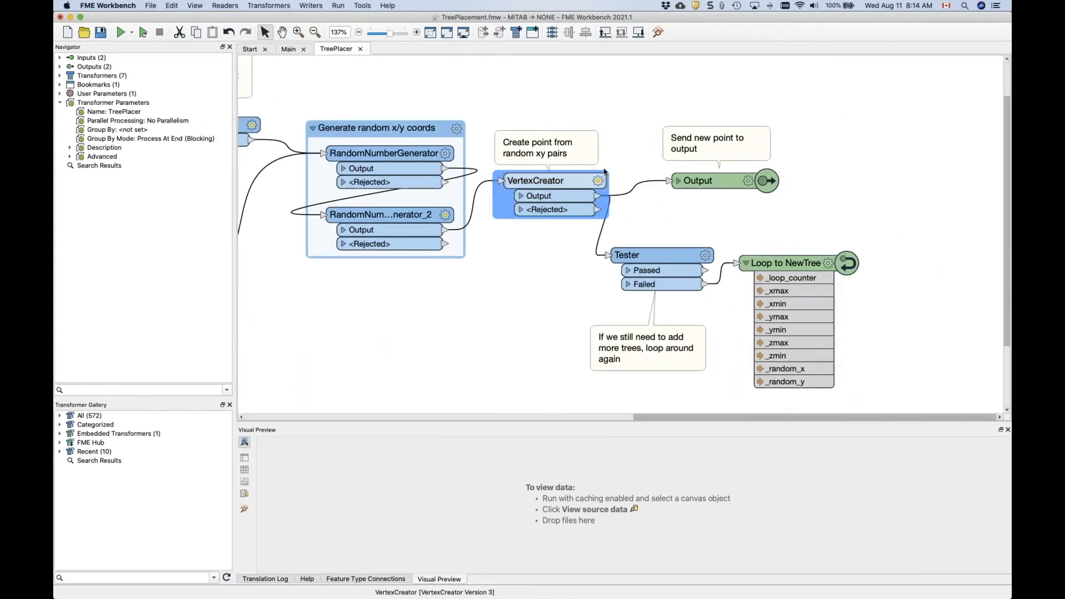
pyautogui.click(763, 178)
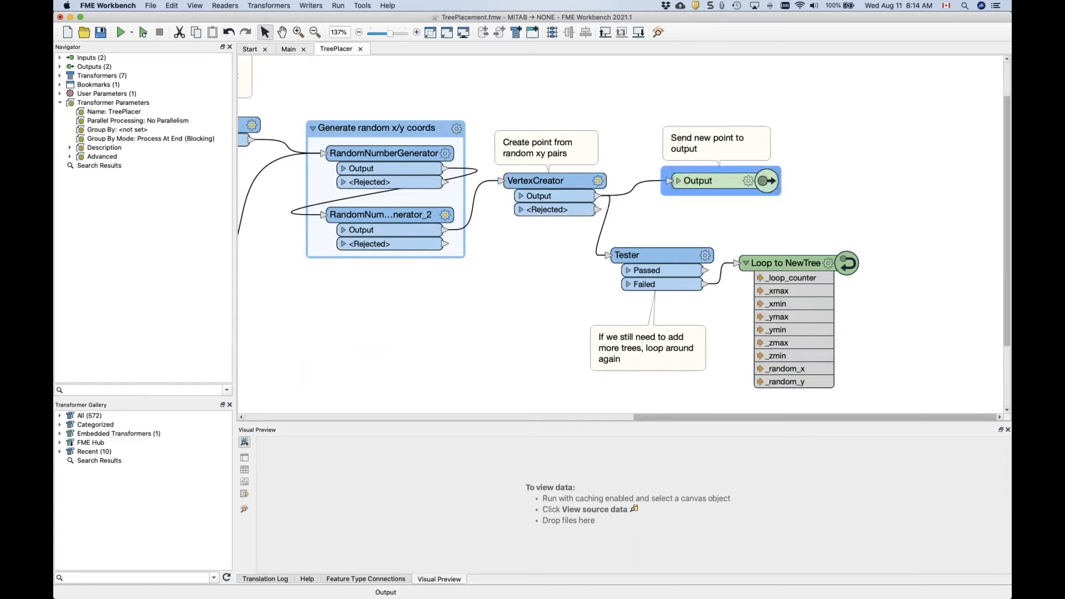
pyautogui.click(707, 255)
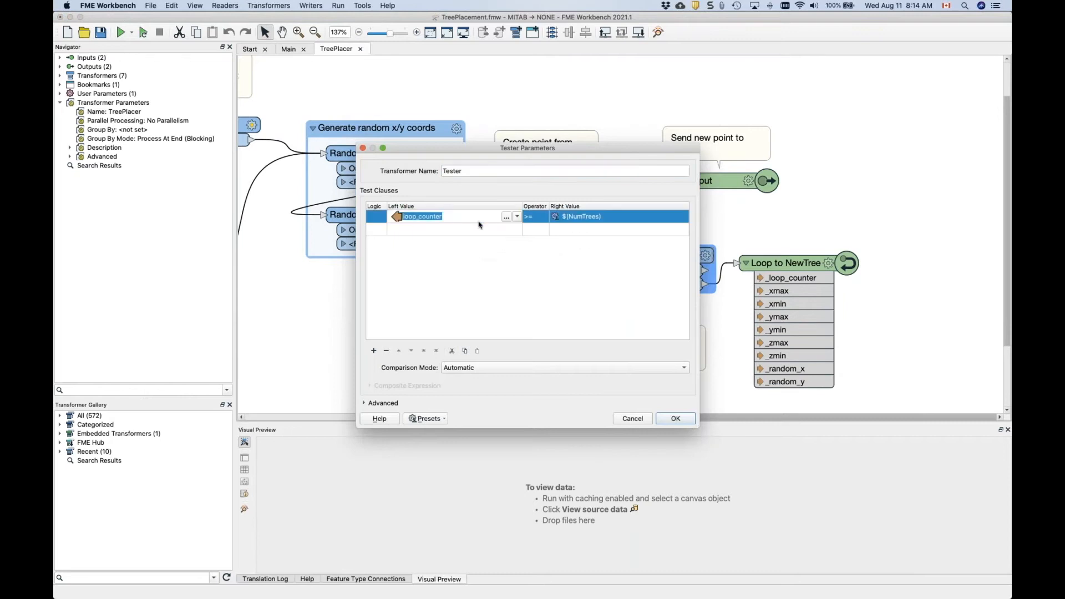
pyautogui.click(626, 221)
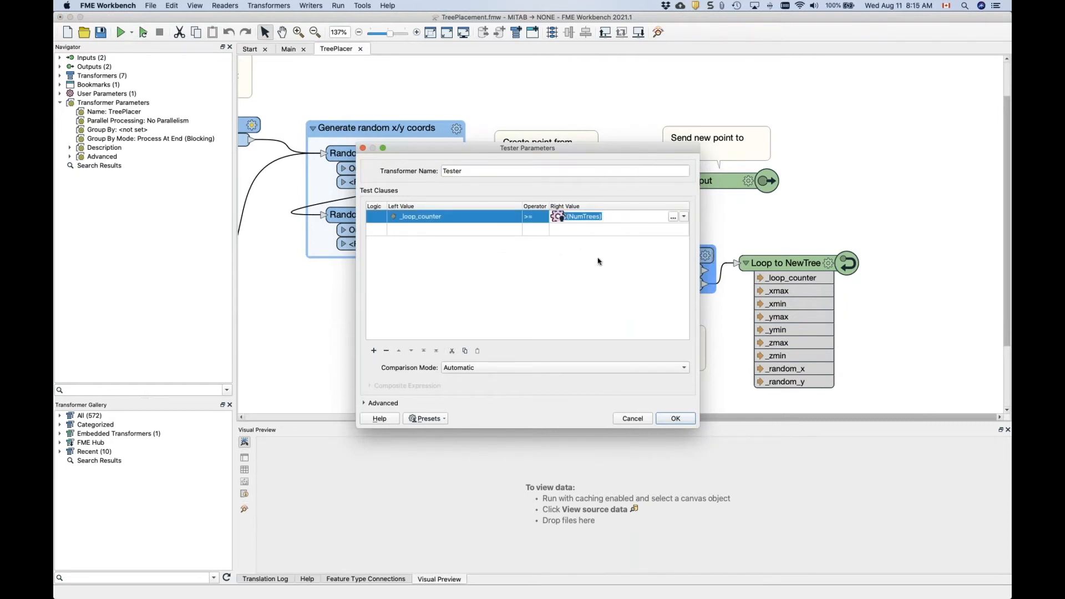
pyautogui.click(621, 419)
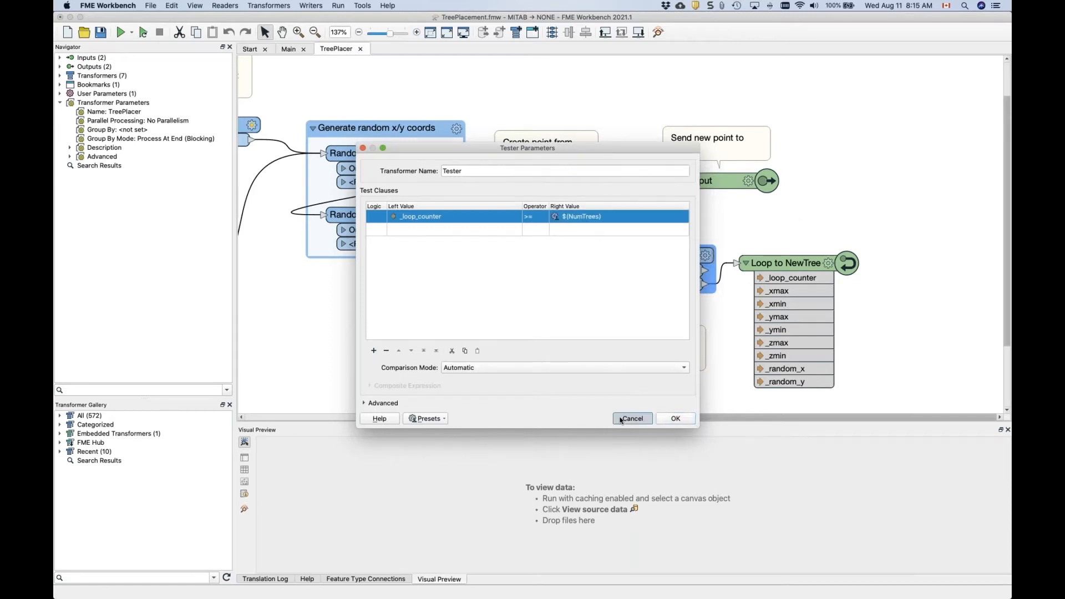
# Select the hidden NewTree loop port in TreePlacer and compare it with the ports exposed by the transformer on the Main canvas.
pyautogui.moveTo(326, 364); pyautogui.dragTo(355, 297)
pyautogui.hscroll(-15, 537, 292)
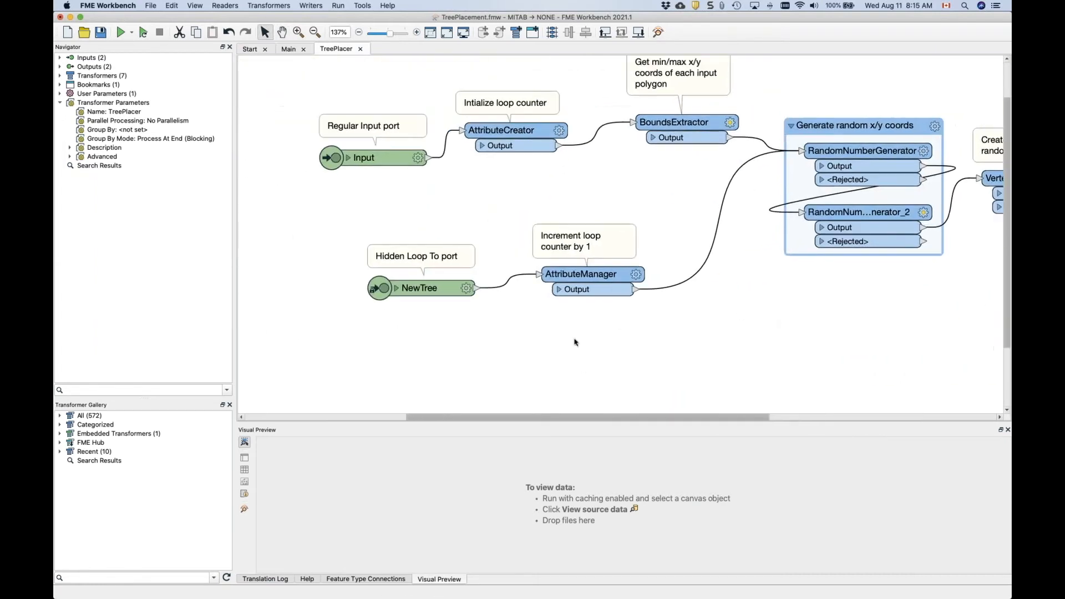
pyautogui.click(410, 289)
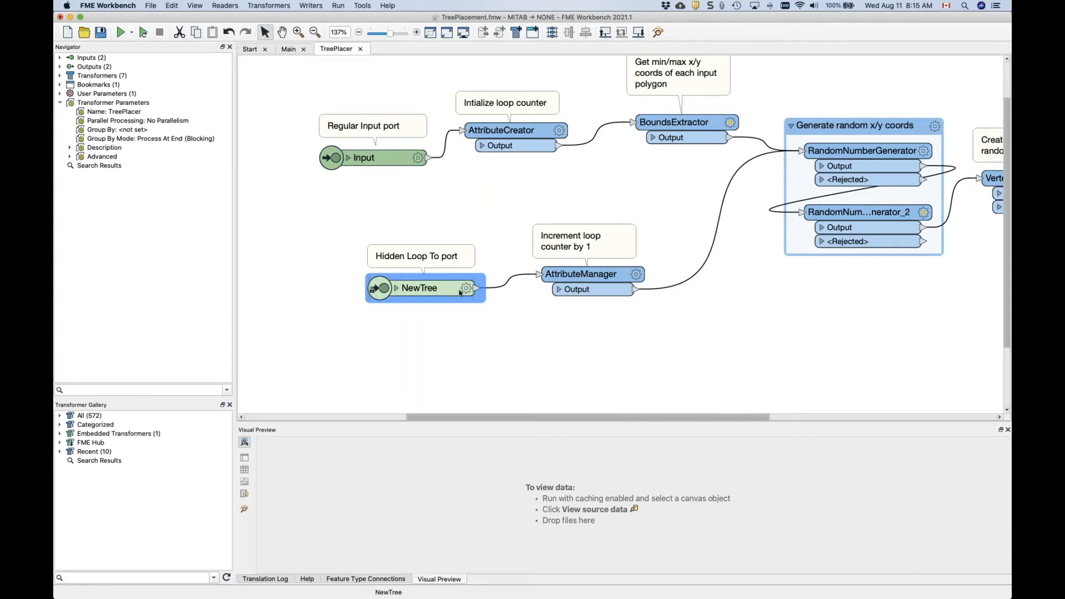
pyautogui.click(282, 51)
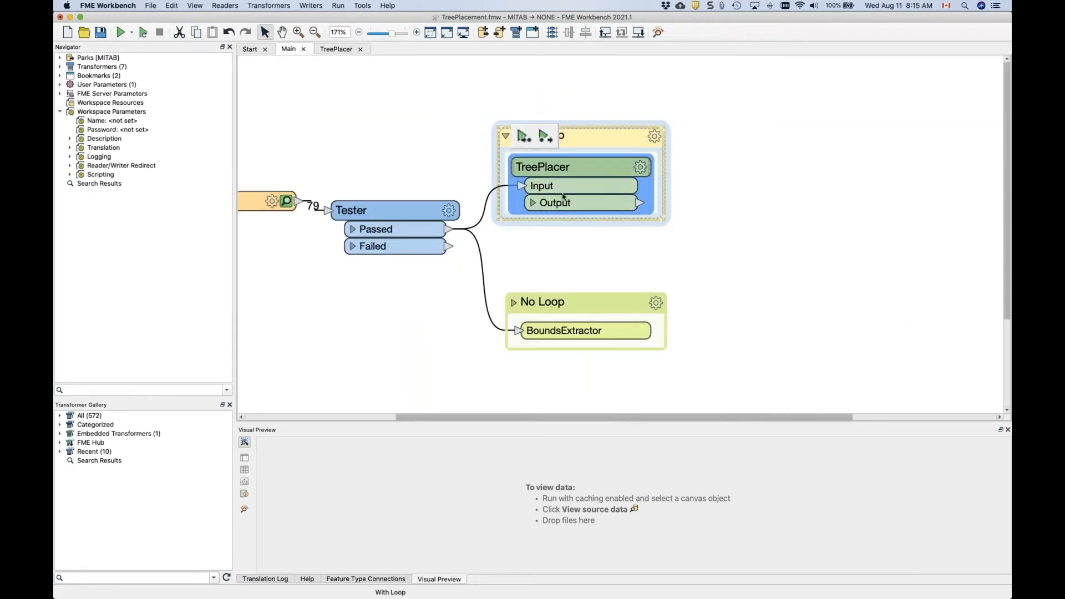
pyautogui.click(337, 48)
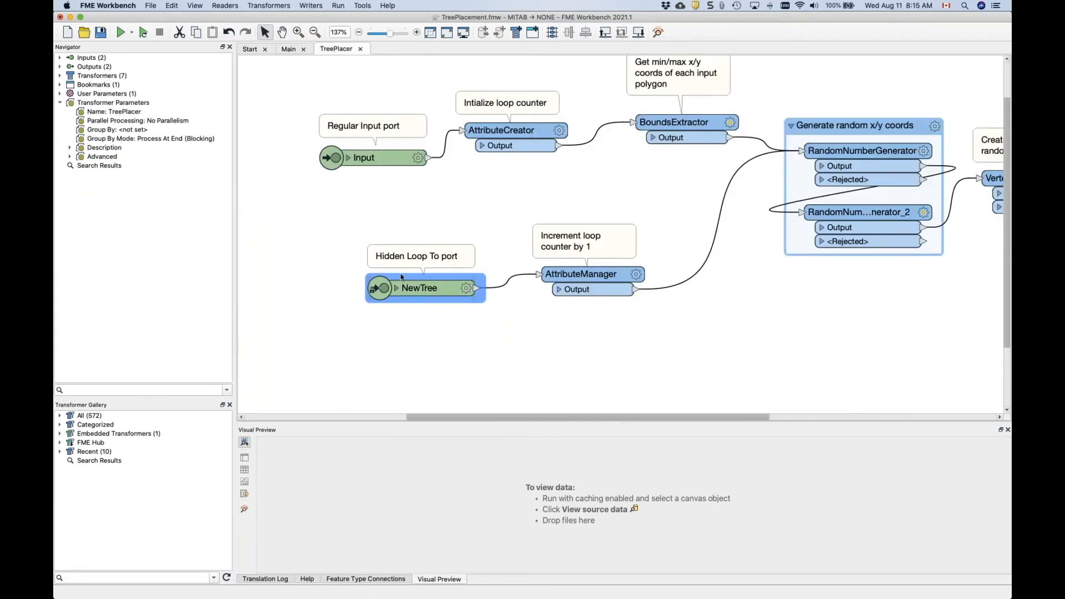
# Review the AttributeManager expression that increments _loop_counter, and close its parameters without changes.
pyautogui.click(638, 274)
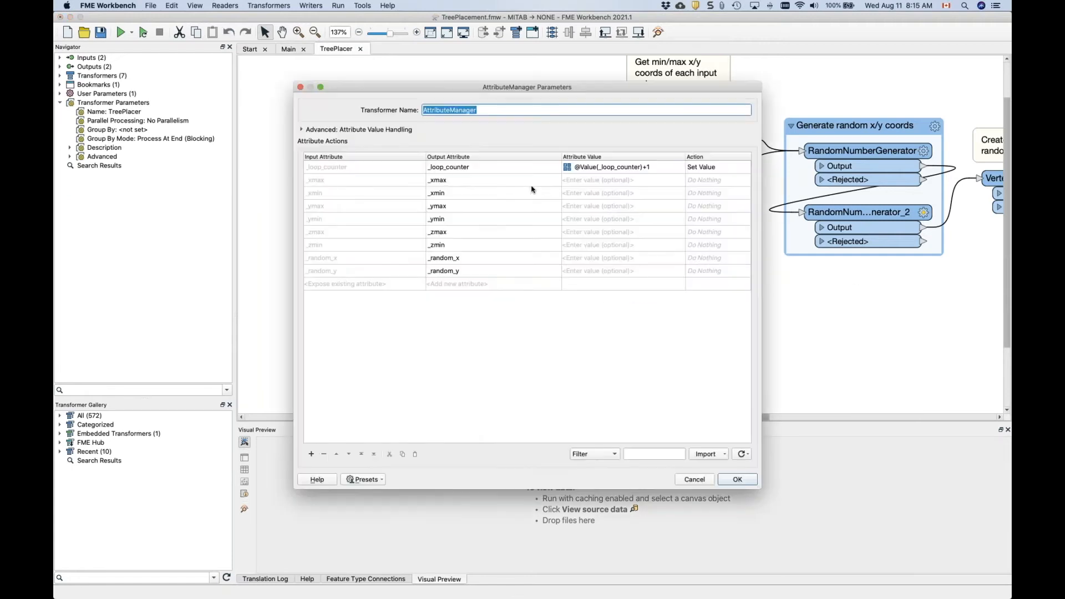
pyautogui.click(490, 168)
pyautogui.click(606, 171)
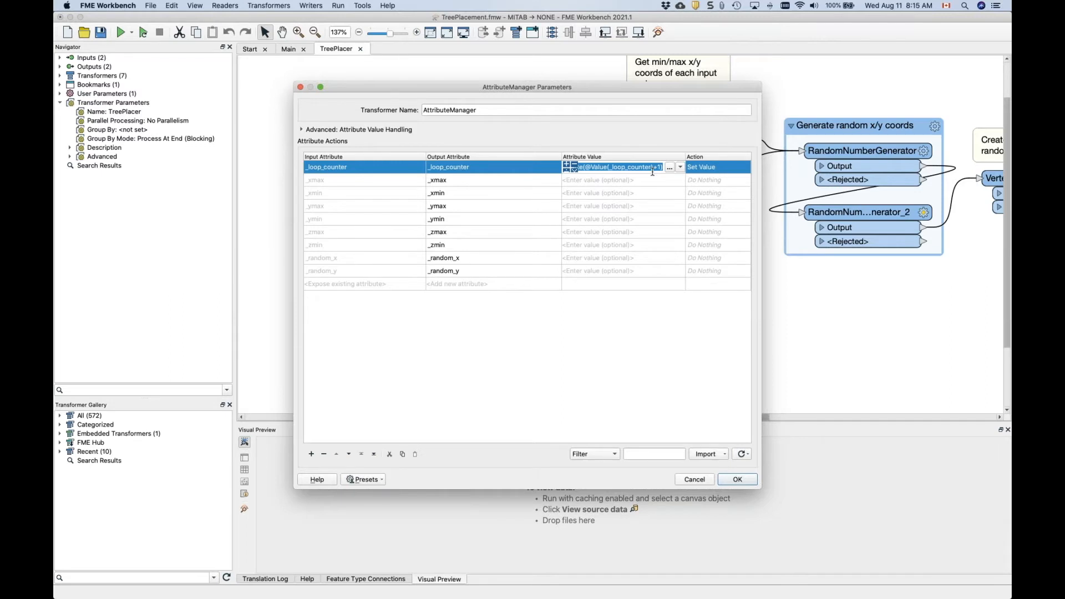
pyautogui.click(735, 479)
# Run the Main workspace up to the TreePlacer transformer to generate the tree points.
pyautogui.moveTo(862, 334); pyautogui.dragTo(754, 344)
pyautogui.scroll(-3, 602, 282)
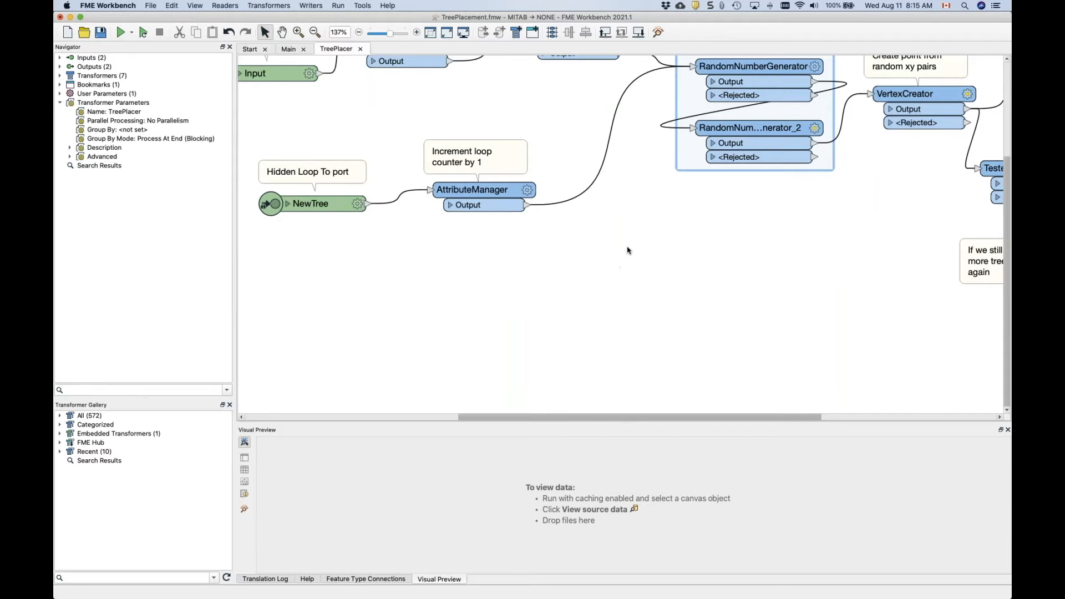
pyautogui.scroll(4, 626, 252)
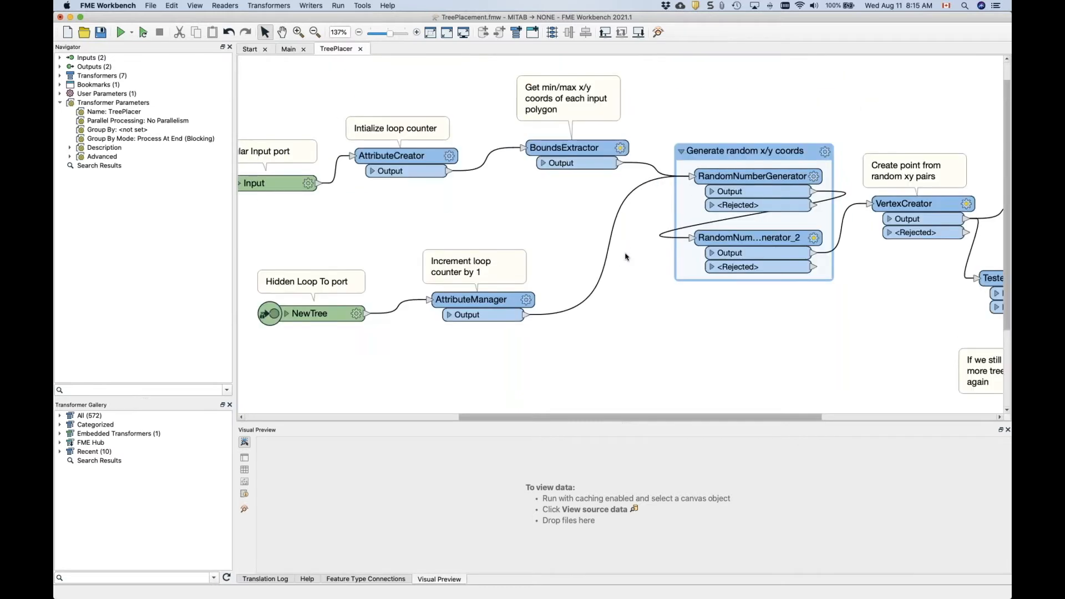
pyautogui.click(293, 51)
pyautogui.click(526, 140)
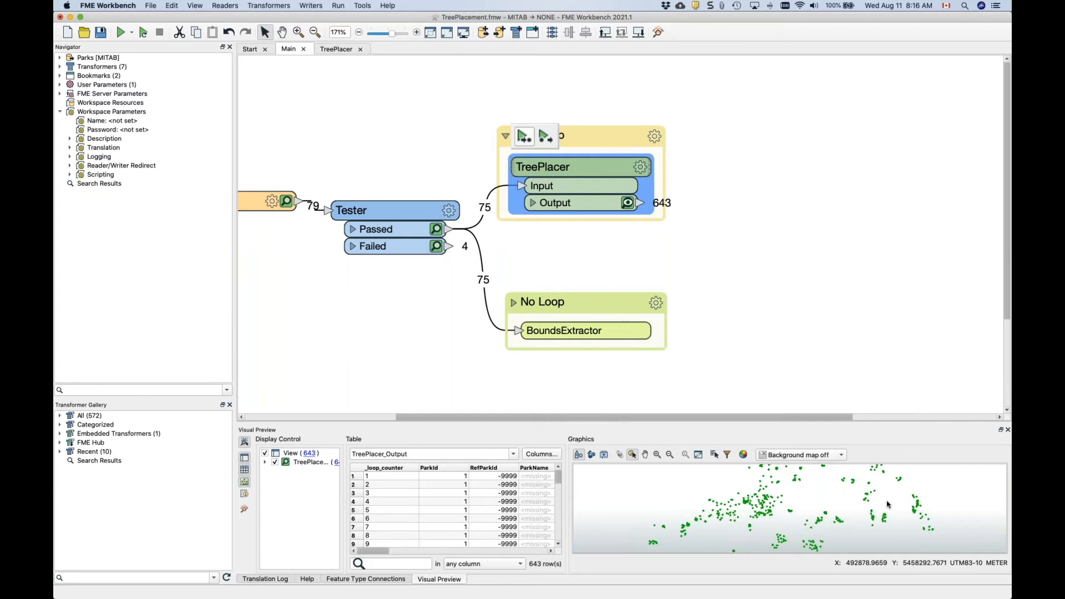
# Check the Number of Trees parameter of TreePlacer, and close its parameters without changes.
pyautogui.click(738, 169)
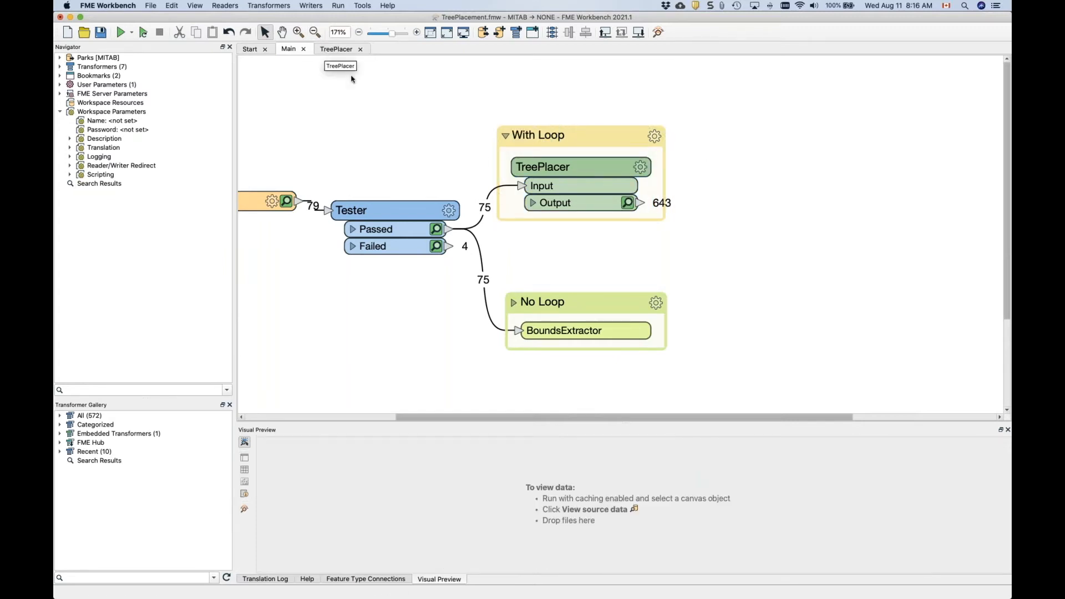
pyautogui.doubleClick(577, 181)
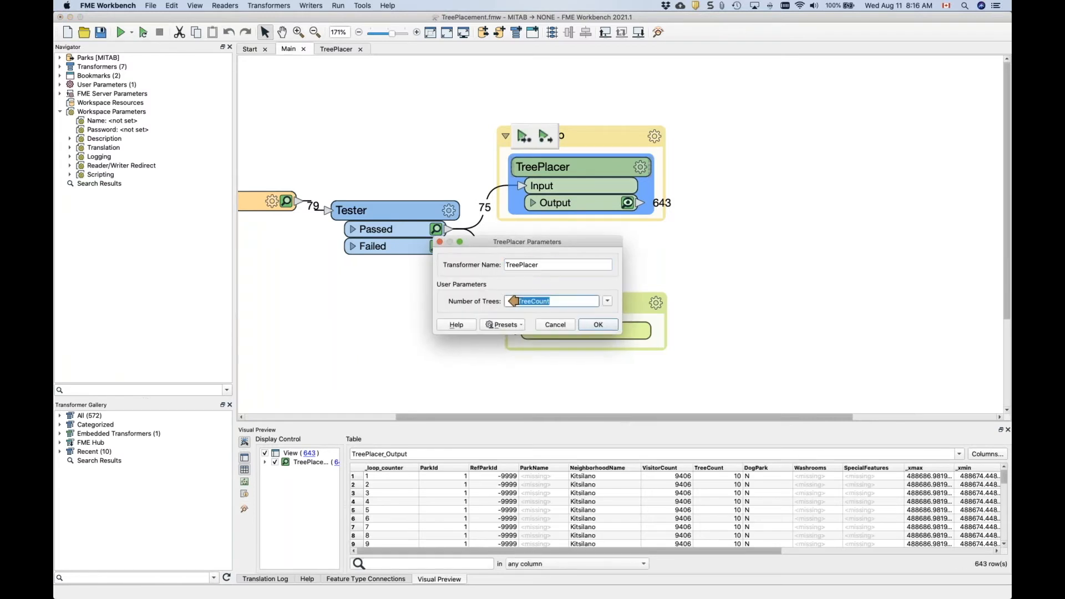
pyautogui.click(555, 324)
# Expand the No Loop bookmark to show its transformers from BoundsExtractor to VertexCreator.
pyautogui.scroll(-5, 517, 166)
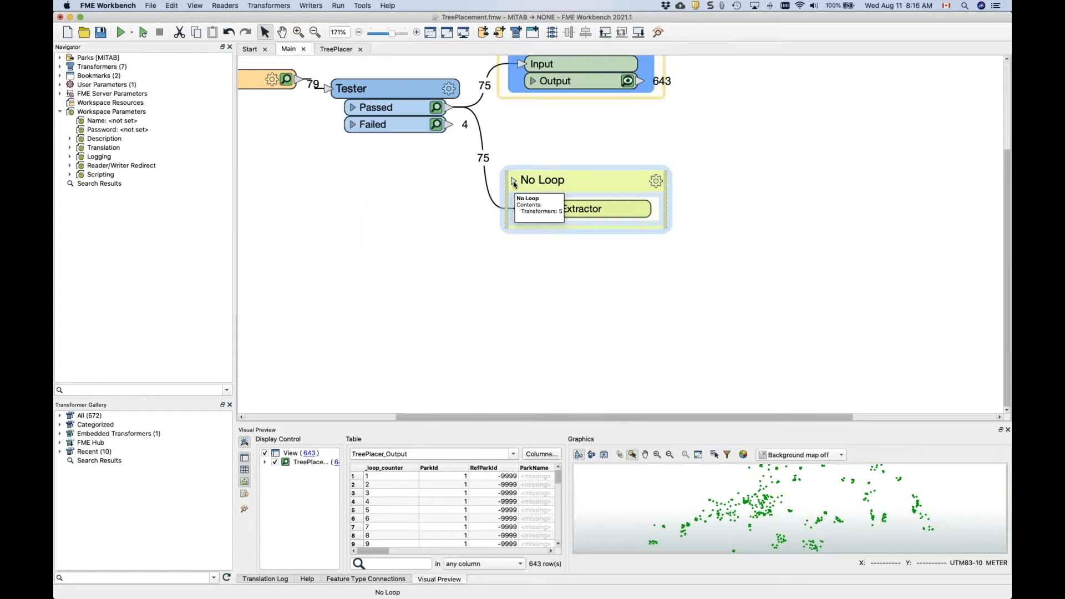
pyautogui.click(514, 183)
pyautogui.press('space')
pyautogui.moveTo(445, 327); pyautogui.dragTo(259, 313)
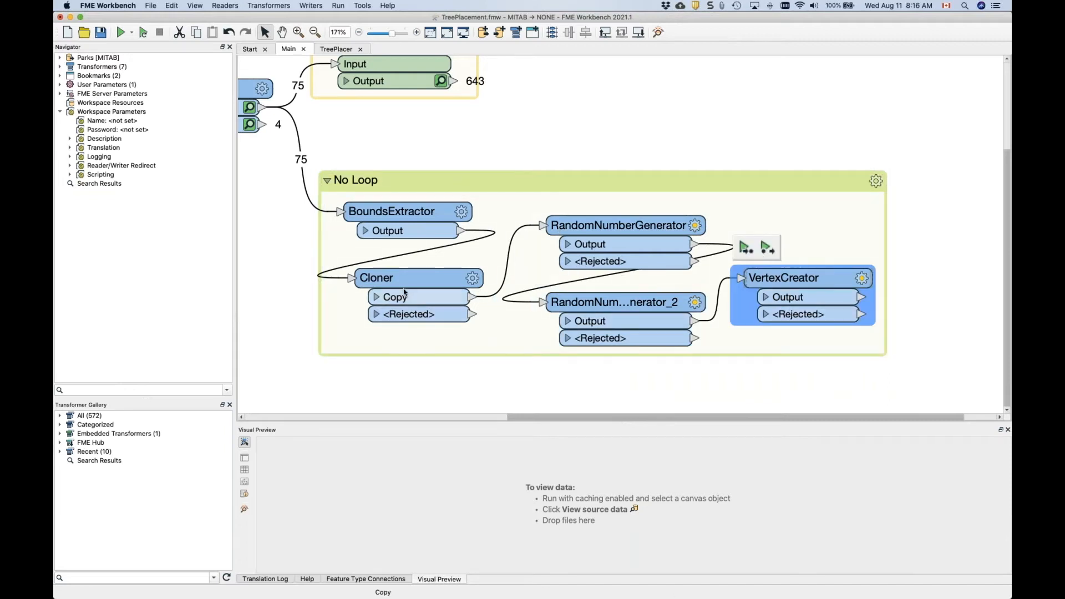
# Review the Number of Copies setting of the Cloner in the No Loop bookmark, and close its parameters without changes.
pyautogui.moveTo(407, 286)
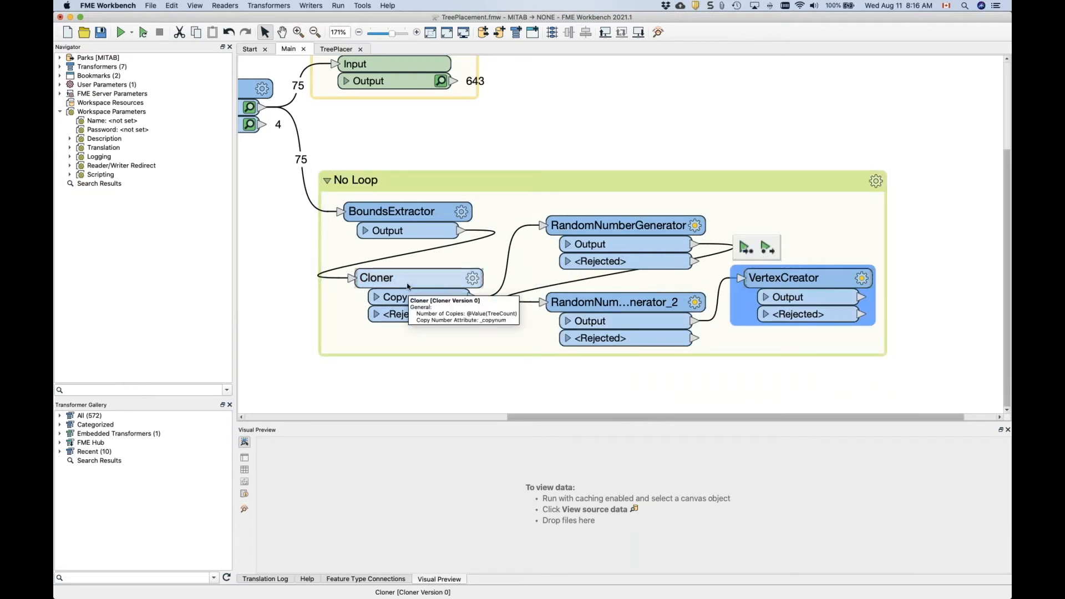
pyautogui.click(473, 280)
pyautogui.doubleClick(551, 293)
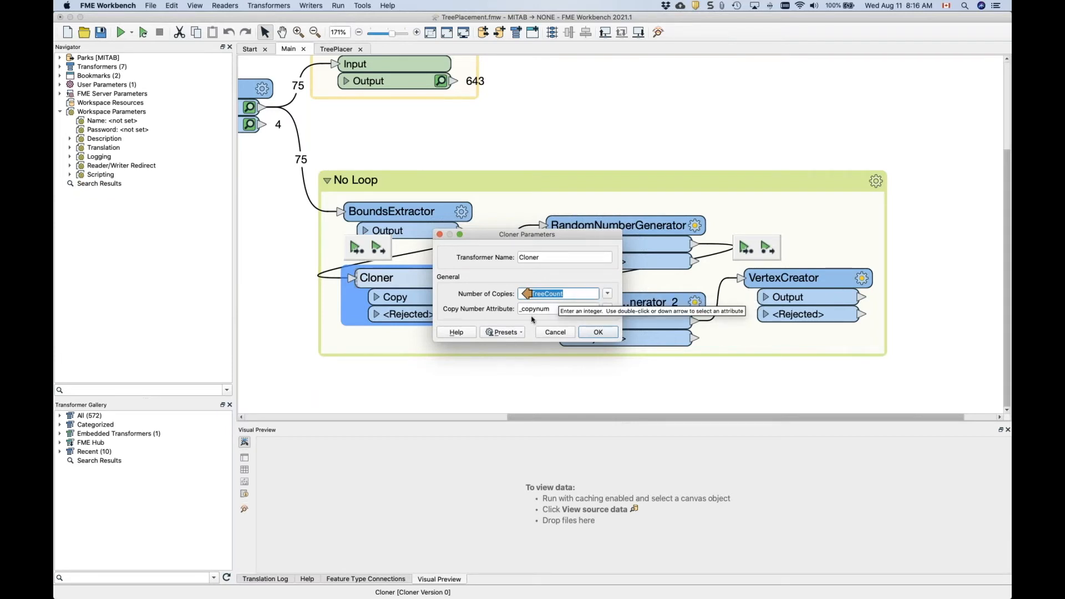
pyautogui.click(561, 335)
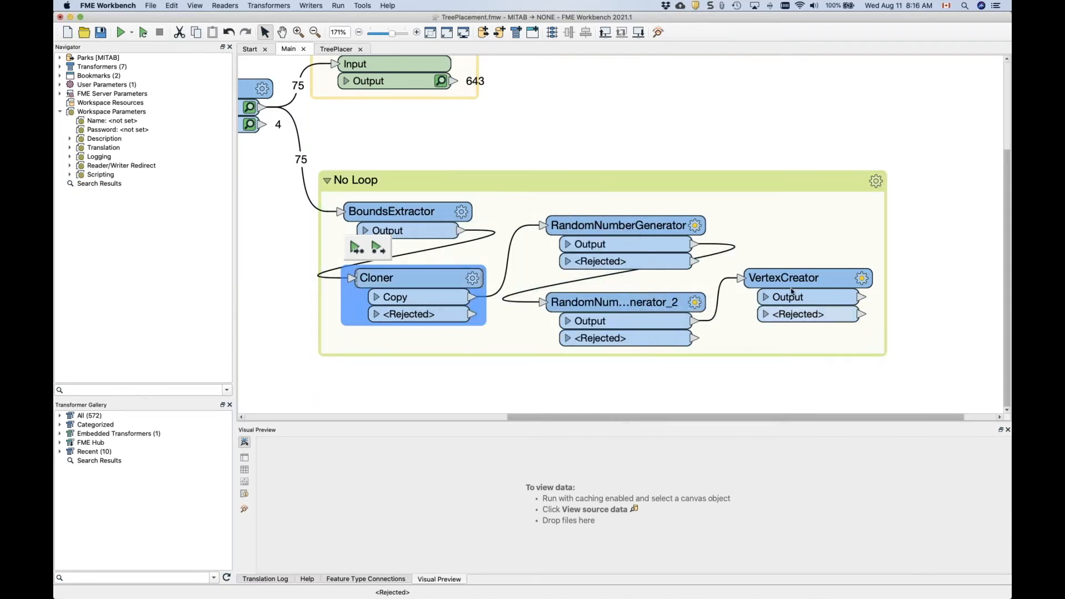
# Run the workspace up to the No Loop VertexCreator and inspect the cached Cloner copies and the resulting points.
pyautogui.click(746, 248)
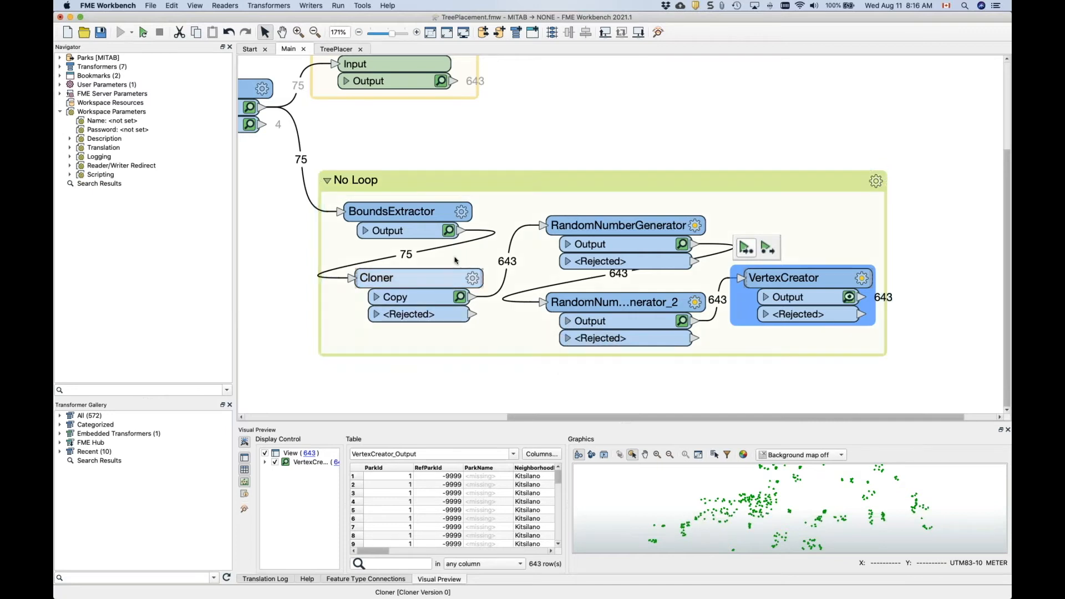
pyautogui.moveTo(439, 289); pyautogui.dragTo(434, 289)
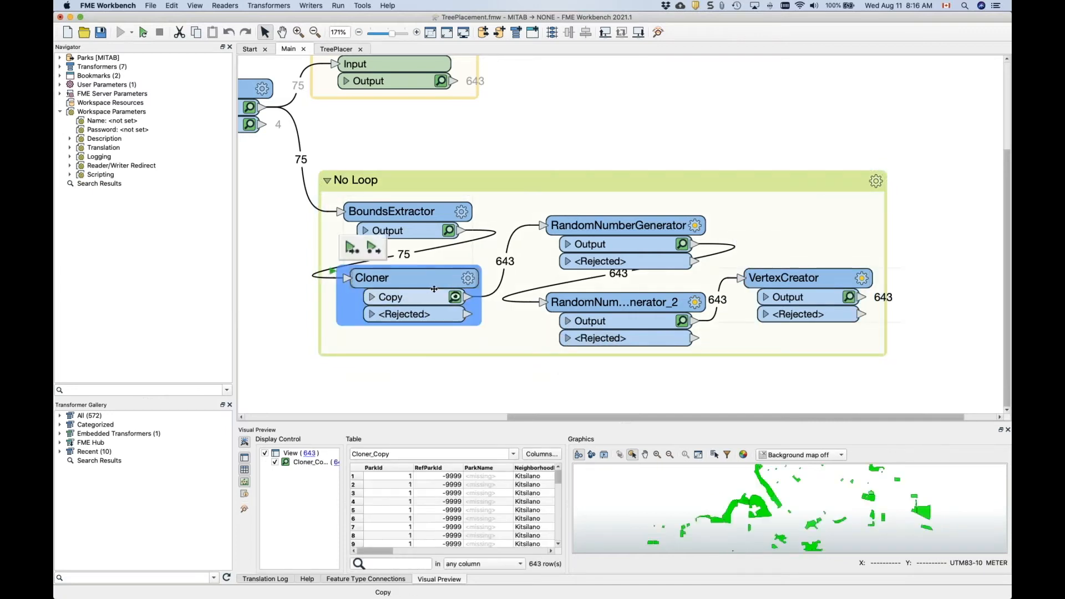
pyautogui.click(848, 297)
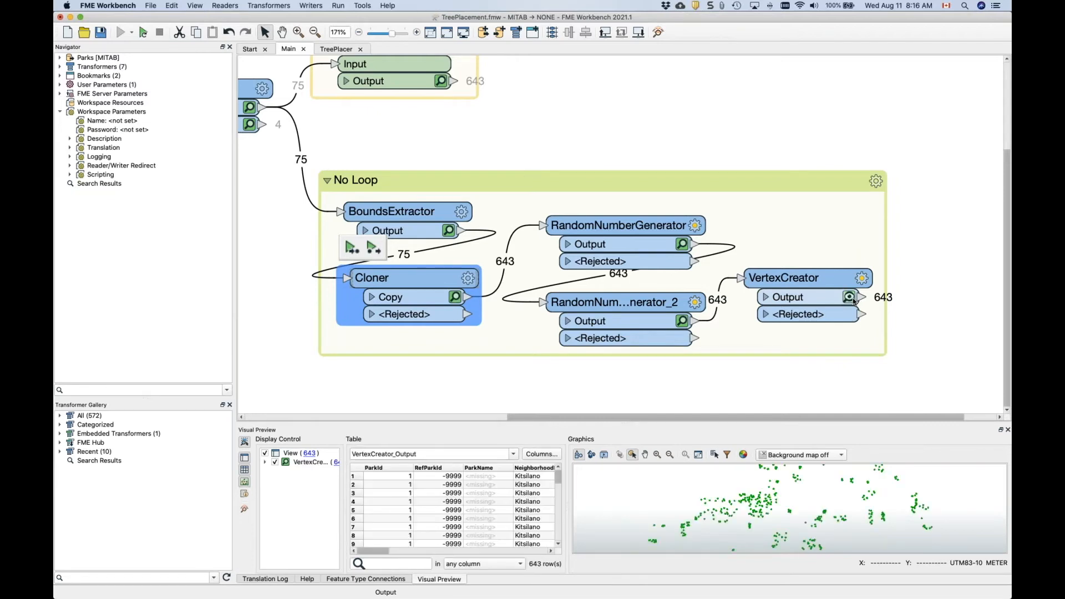
# Switch to the Google Slides presentation and present the "Loop # of Times" slide in full screen.
pyautogui.hotkey('ctrl', 'Up')
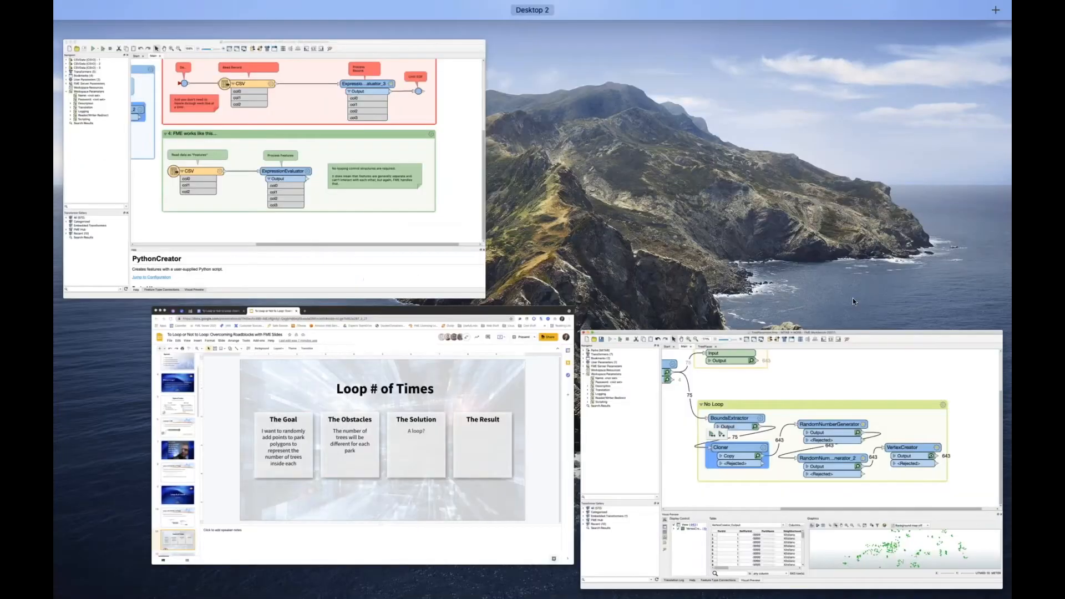
pyautogui.click(538, 476)
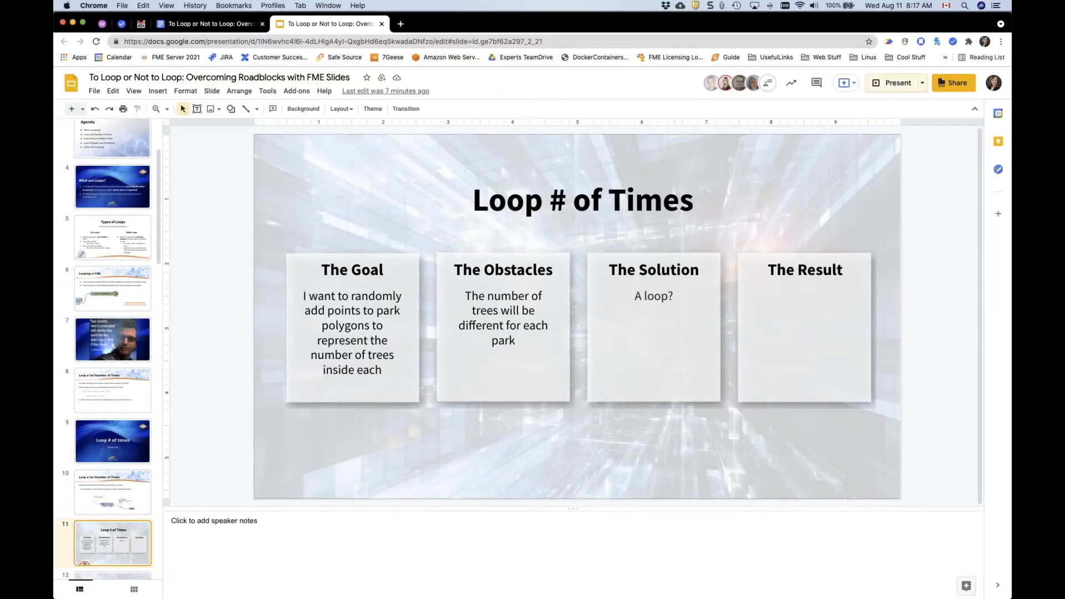
pyautogui.click(890, 90)
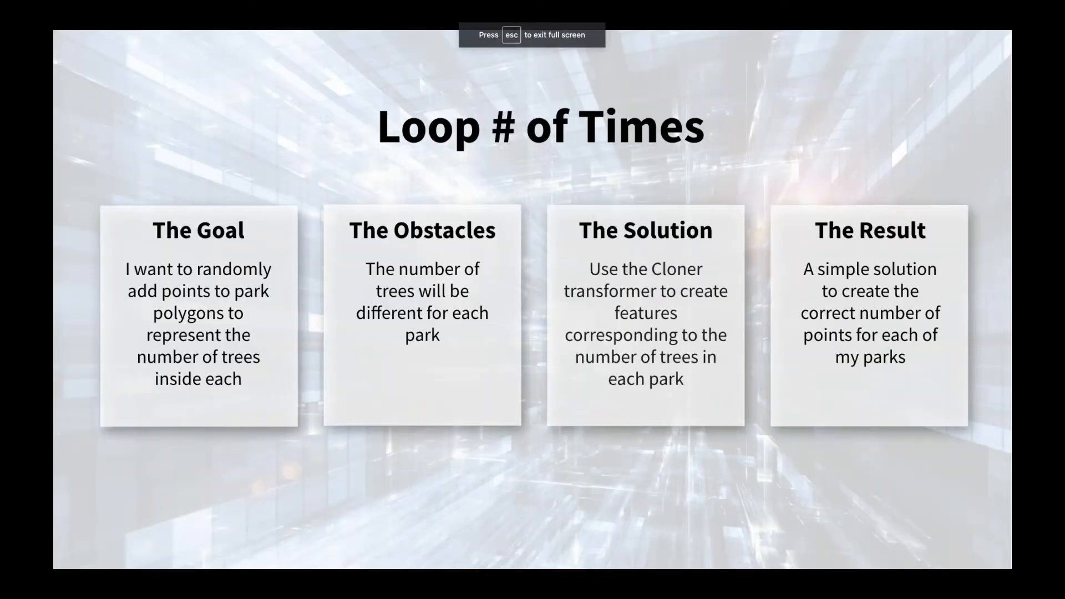
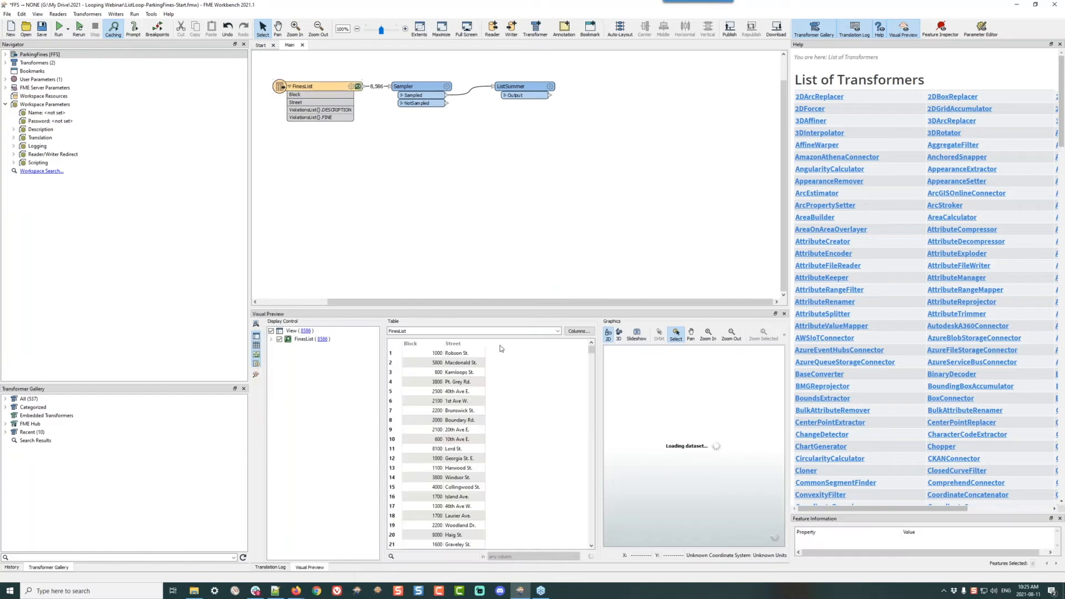
# Enlarge the Visual Preview, select the first FinesList record and expand the Feature Information area to show its attributes.
pyautogui.moveTo(502, 307); pyautogui.dragTo(496, 222)
pyautogui.click(455, 272)
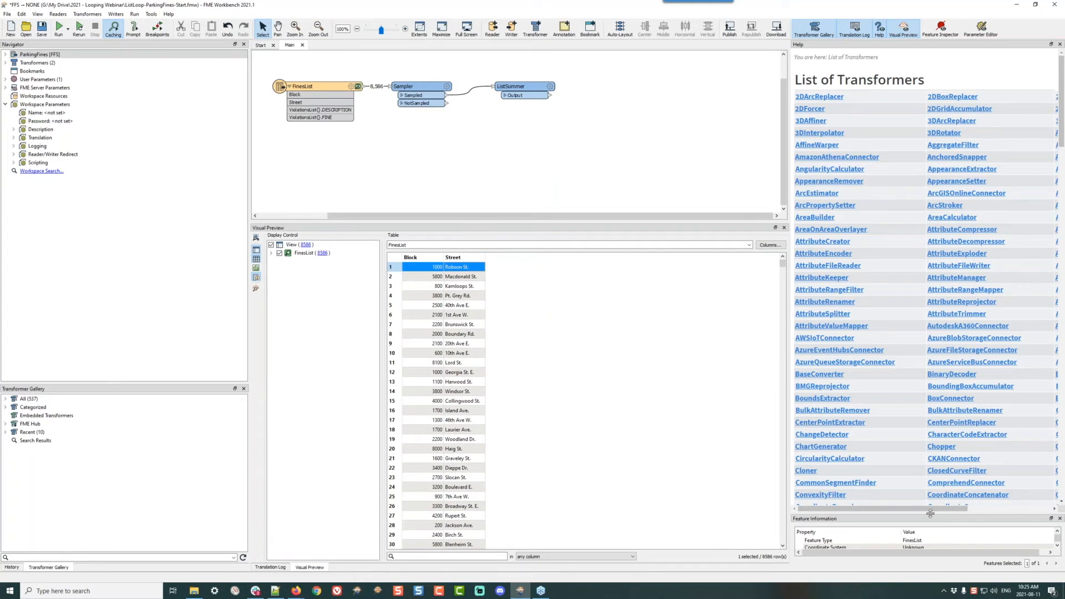
pyautogui.moveTo(930, 515); pyautogui.dragTo(897, 94)
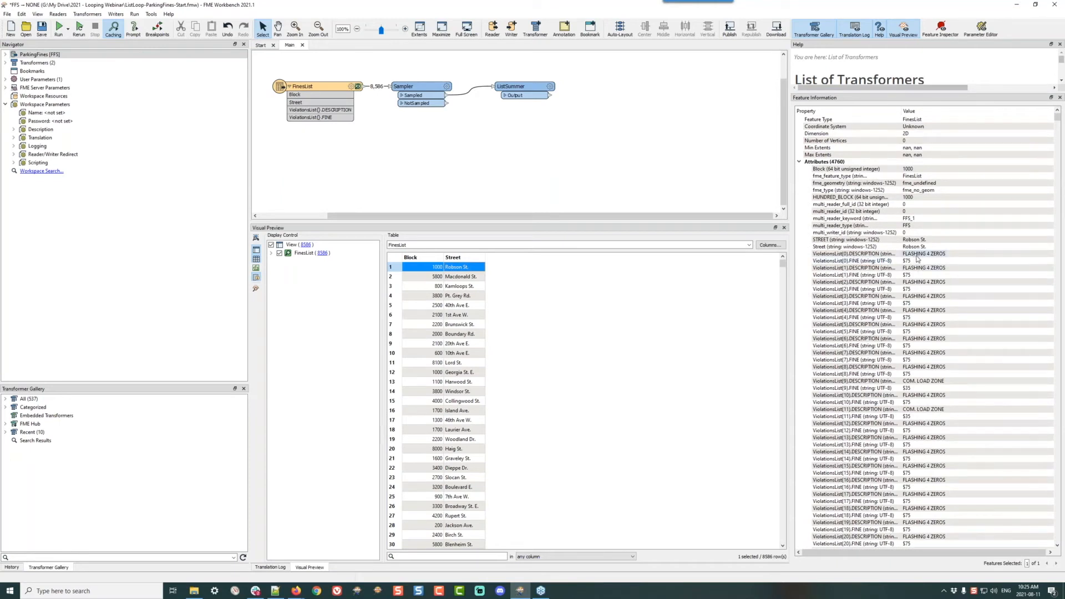
# Examine the descriptions and fines stored in the ViolationsList attributes of the first FinesList record.
pyautogui.click(915, 261)
pyautogui.click(912, 268)
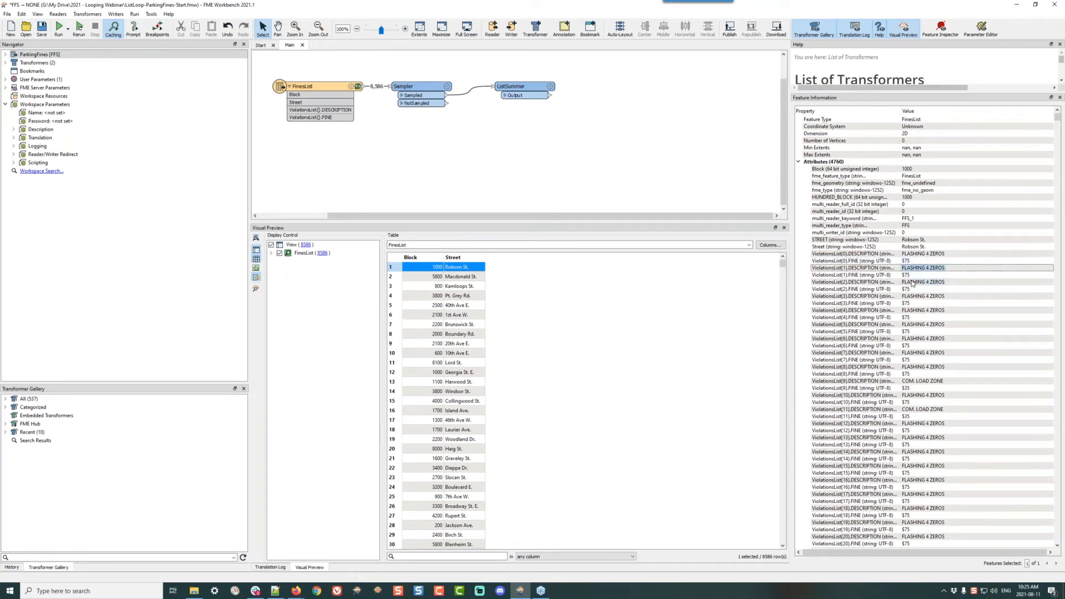
pyautogui.click(910, 411)
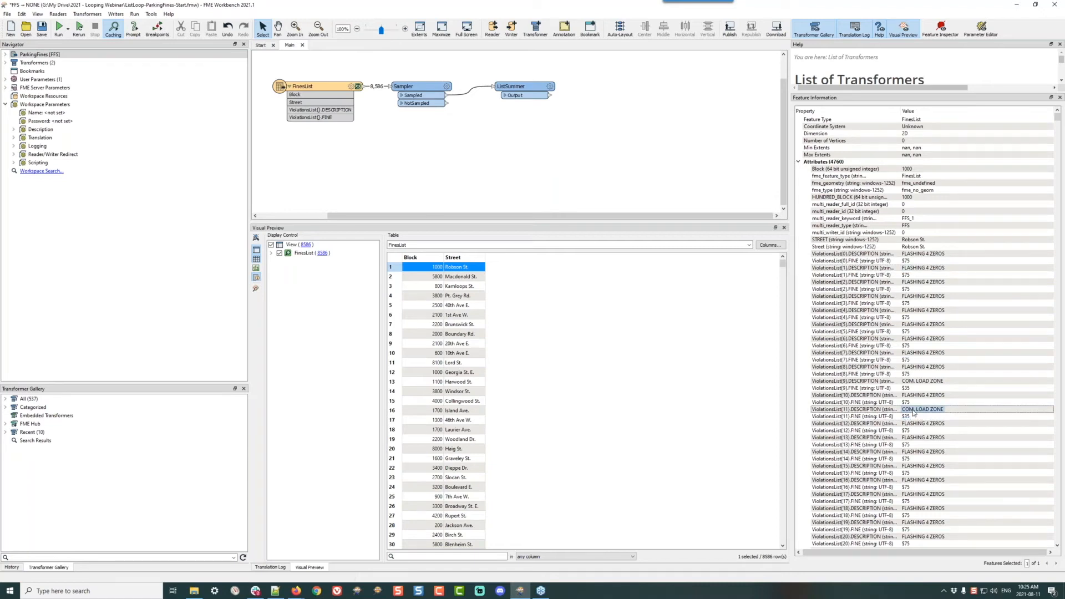
pyautogui.click(917, 417)
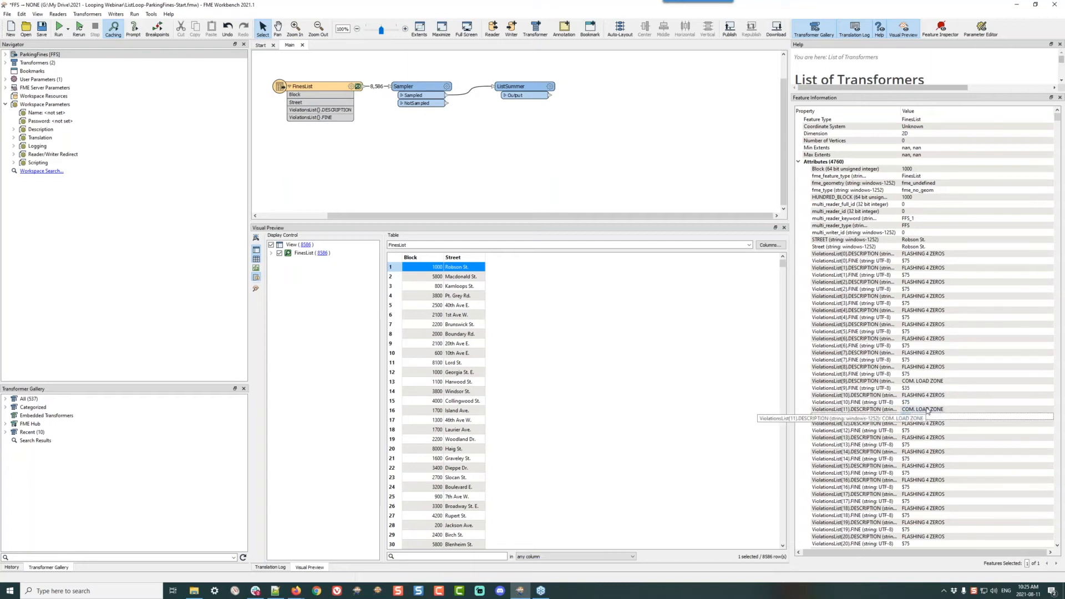
pyautogui.scroll(-20, 926, 334)
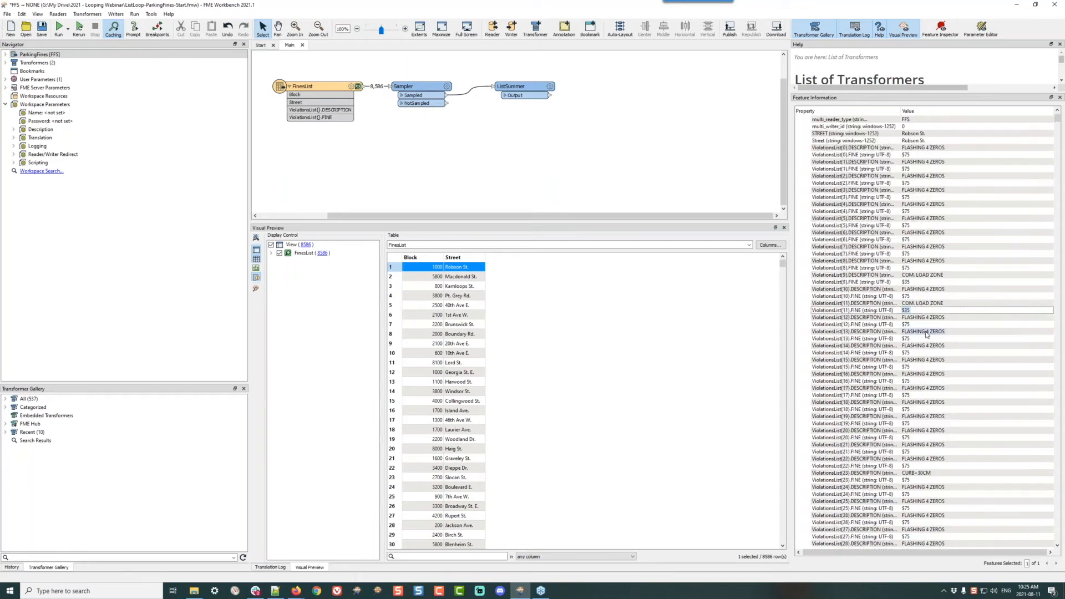
pyautogui.scroll(-8, 926, 335)
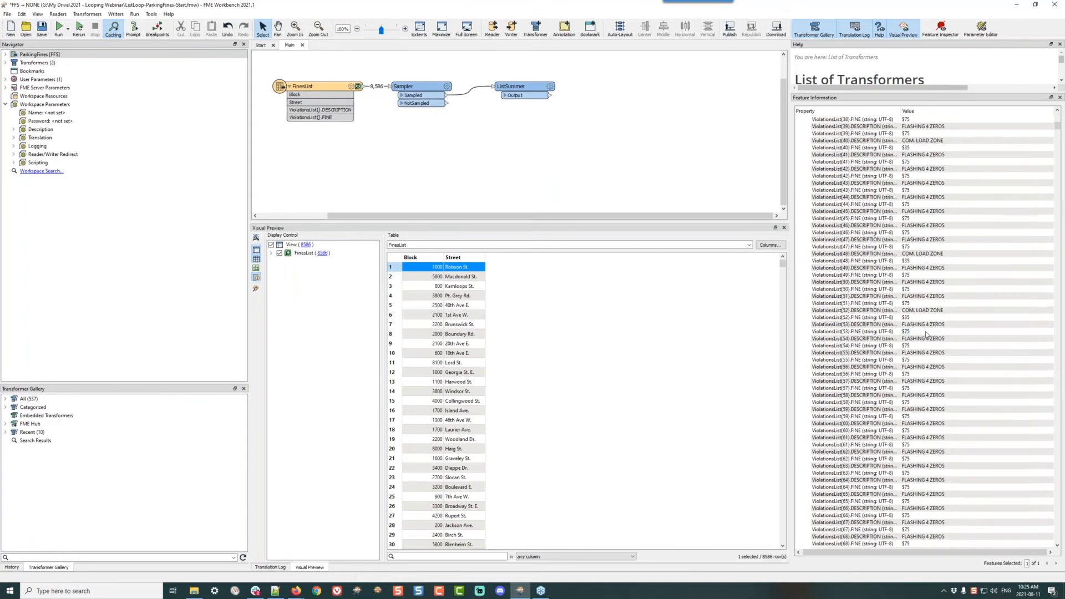
# Run the workspace to the Sampler and display its cached Sampled features.
pyautogui.click(416, 87)
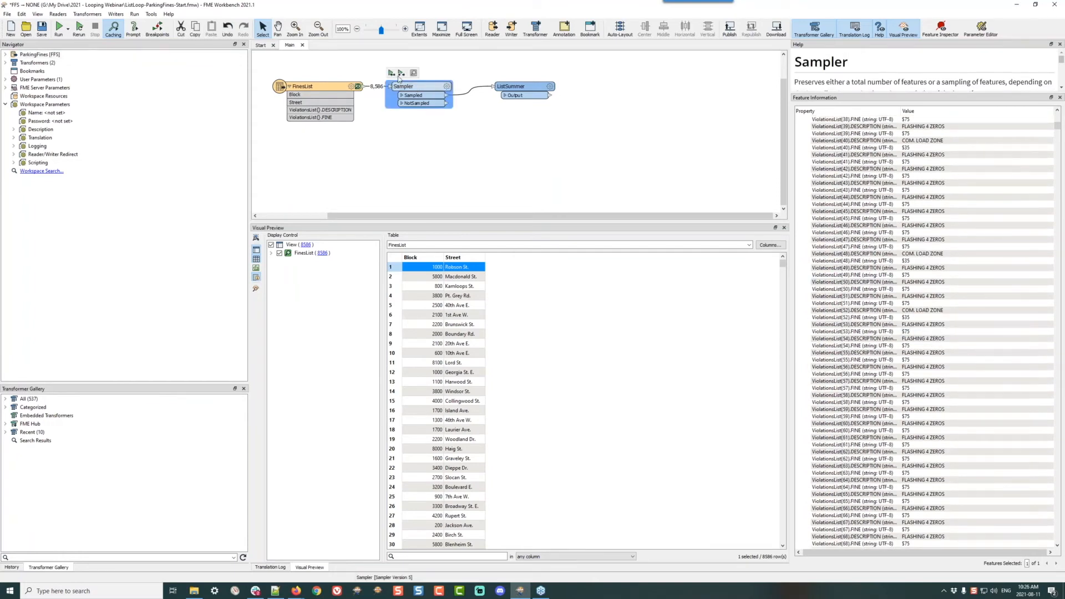
pyautogui.click(392, 73)
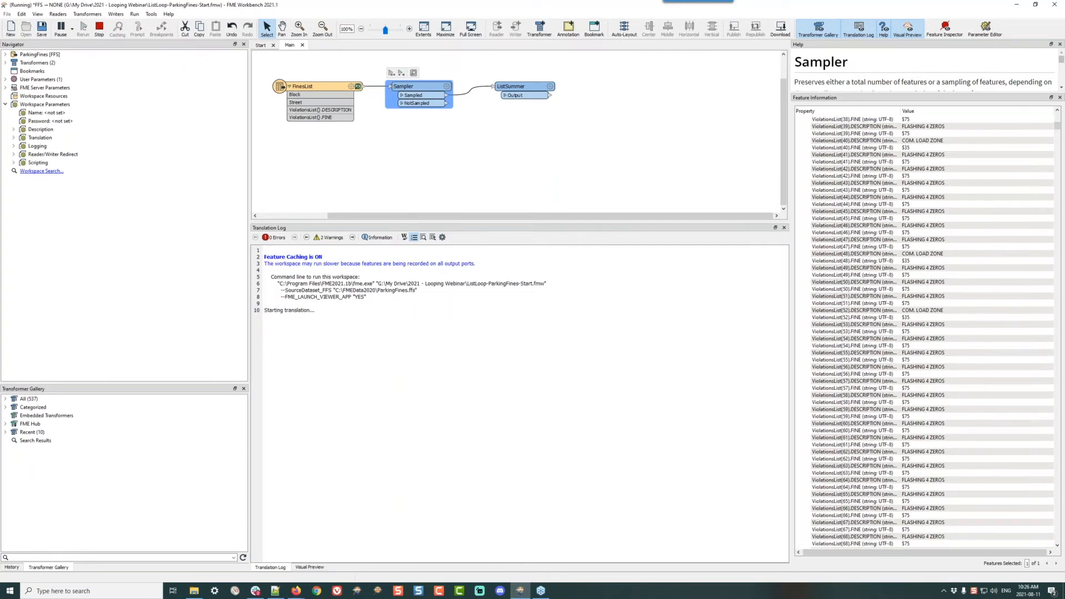
pyautogui.click(441, 96)
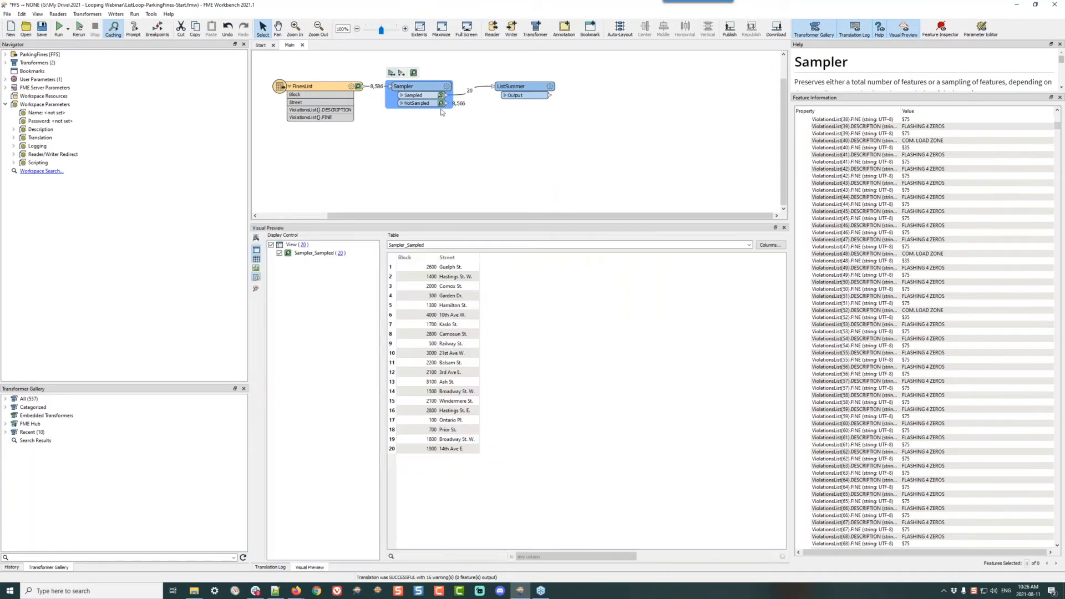
# Compare how many ViolationsList elements several of the sampled street records contain.
pyautogui.click(447, 343)
pyautogui.click(447, 362)
pyautogui.click(448, 382)
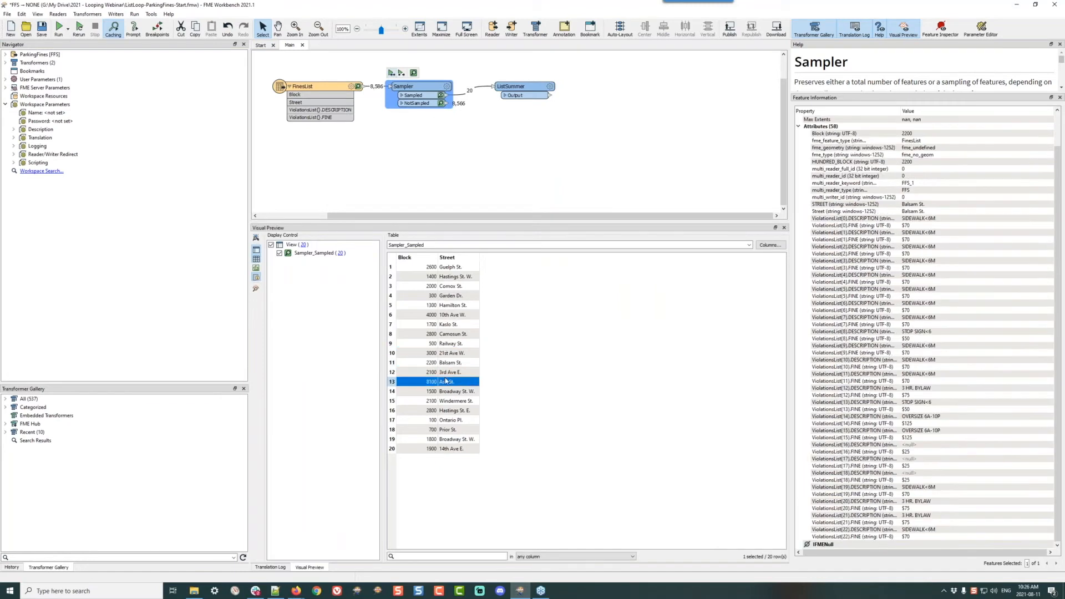
pyautogui.click(448, 393)
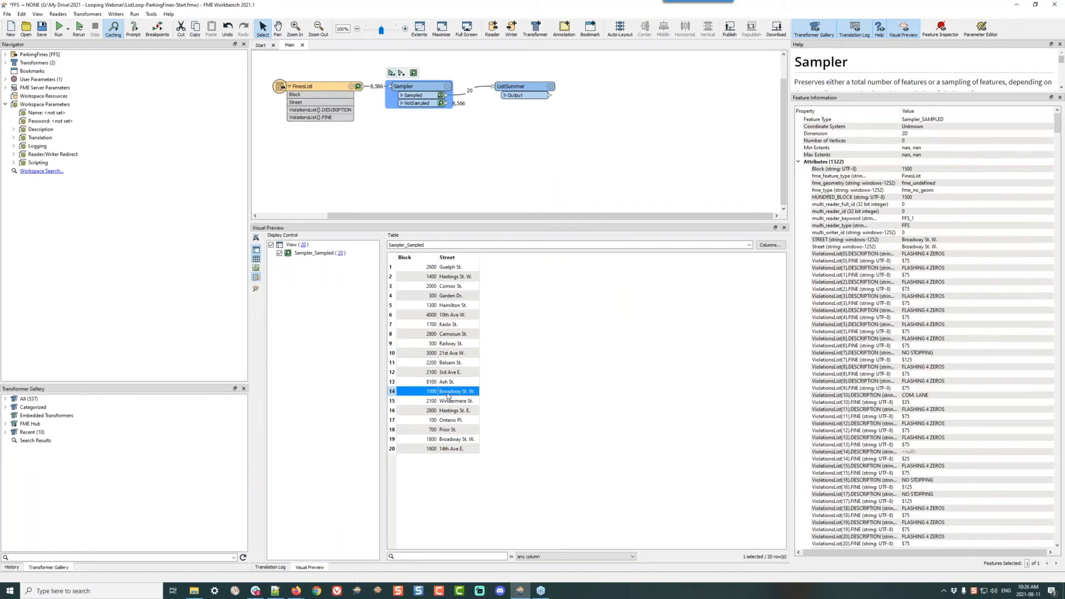
# Run the workspace to the ListSummer and view the resulting sums for the sampled records.
pyautogui.click(517, 87)
pyautogui.click(494, 73)
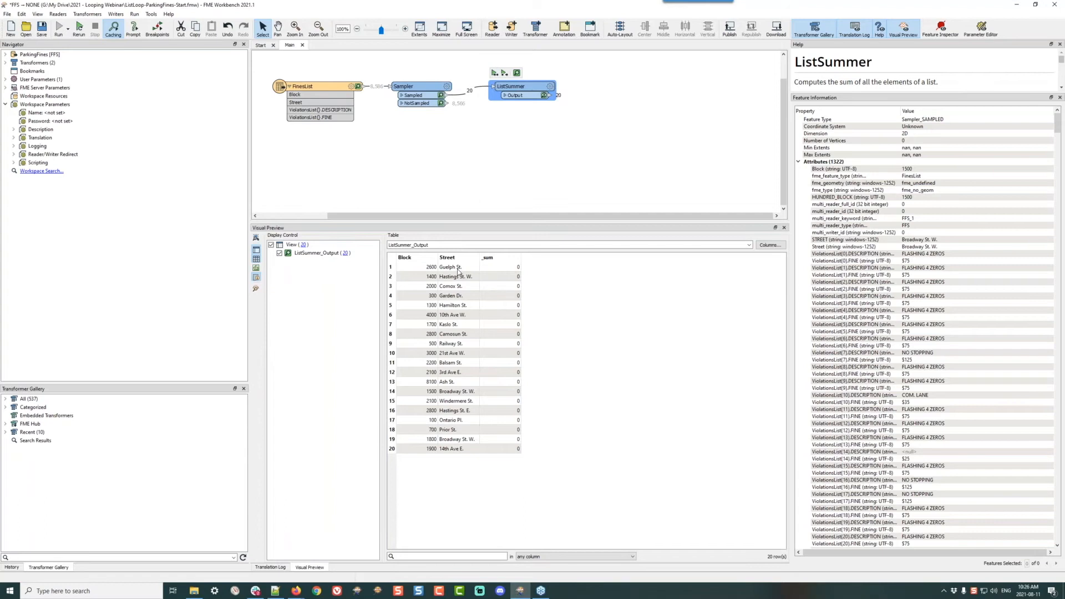
# Disconnect the ListSummer, move it to the far end of the canvas, and place the Sampler below FinesList.
pyautogui.moveTo(531, 88); pyautogui.dragTo(750, 96)
pyautogui.moveTo(644, 95); pyautogui.dragTo(572, 166)
pyautogui.moveTo(415, 87); pyautogui.dragTo(325, 133)
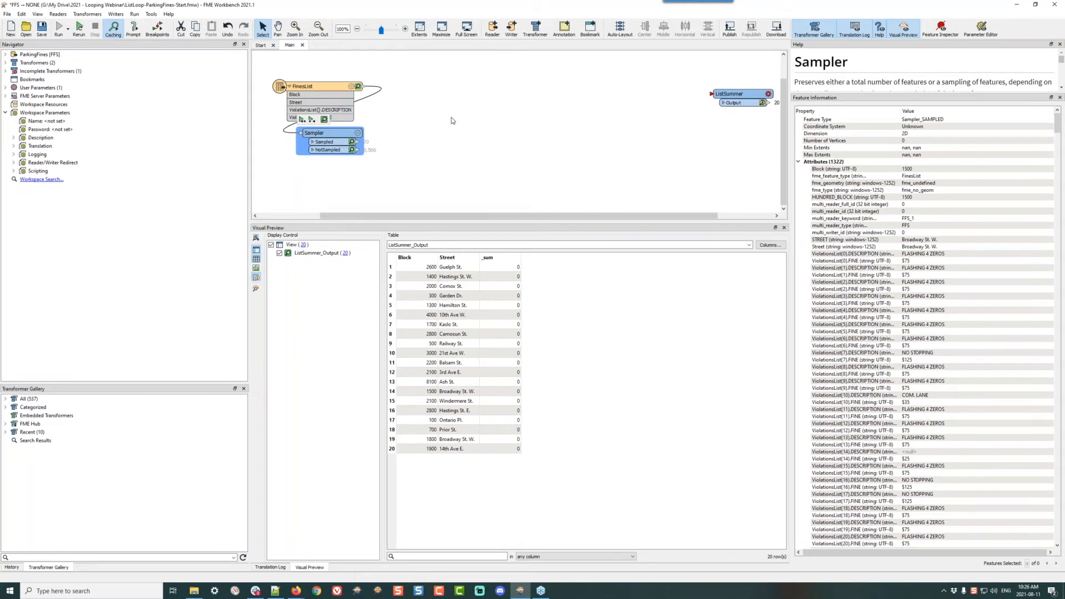
# Add a ListElementCounter to the Sampler's Sampled output and position it beside FinesList.
pyautogui.write('list')
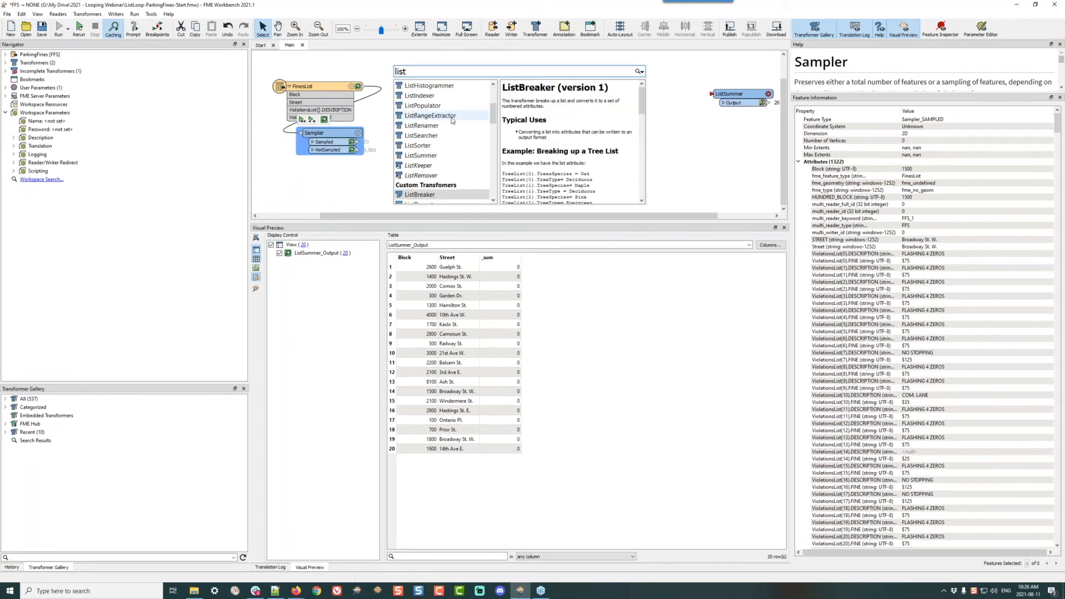
pyautogui.write('el')
pyautogui.press('Return')
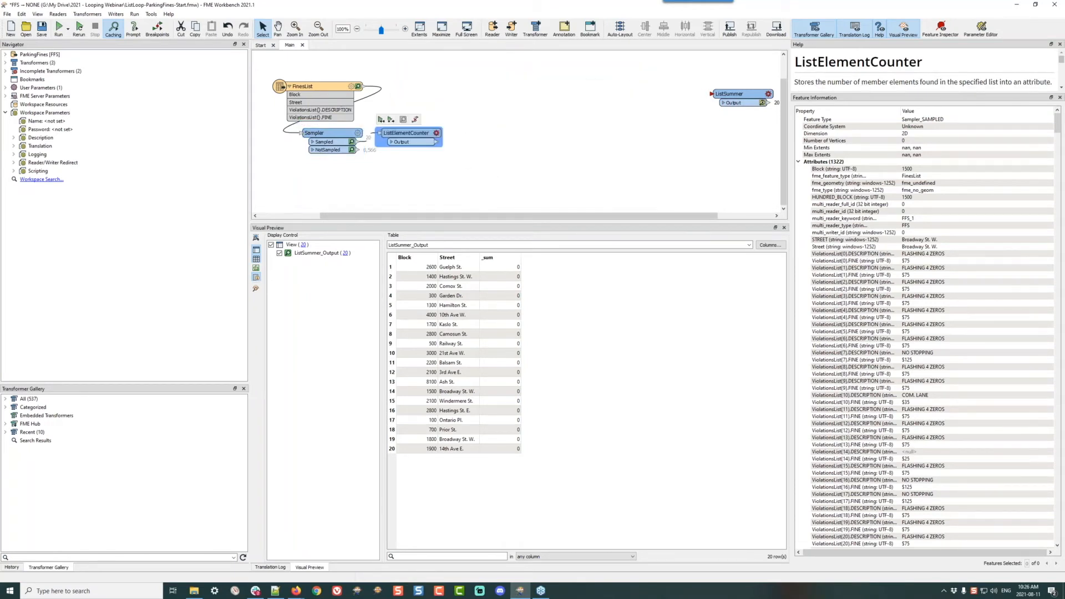
pyautogui.moveTo(408, 133); pyautogui.dragTo(454, 93)
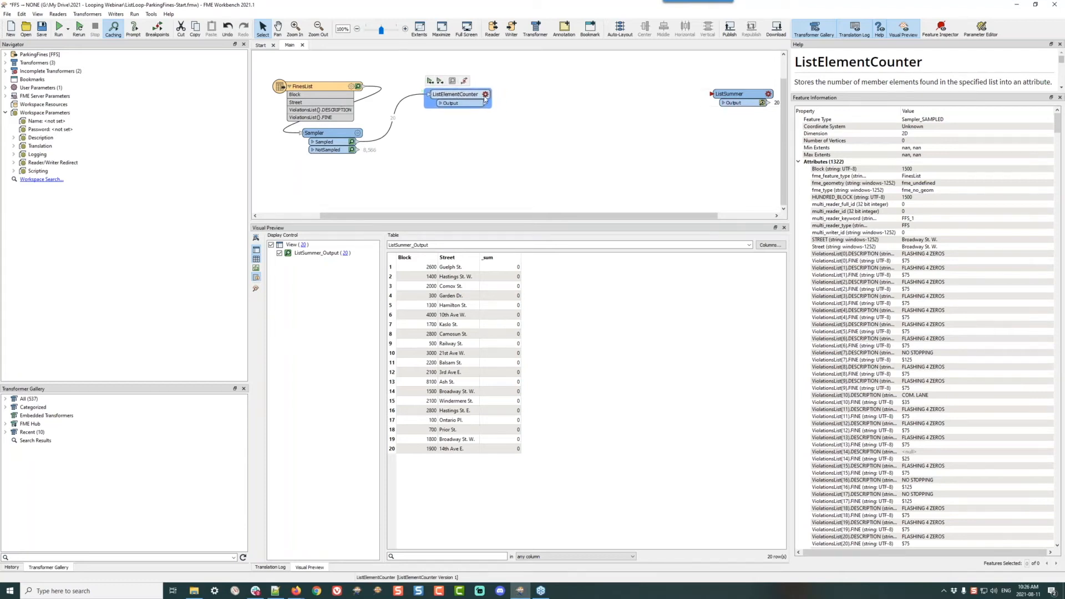
# Set the ListElementCounter to count ViolationsList{} into an attribute named ViolationsCount, and run the workspace to it.
pyautogui.click(486, 95)
pyautogui.click(544, 295)
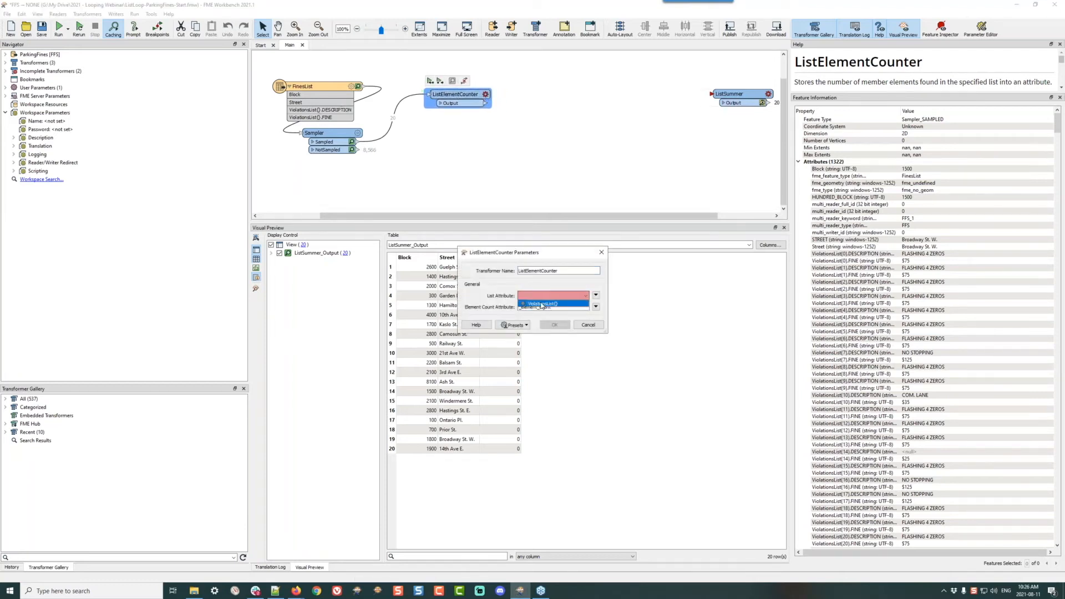
pyautogui.click(541, 304)
pyautogui.doubleClick(554, 306)
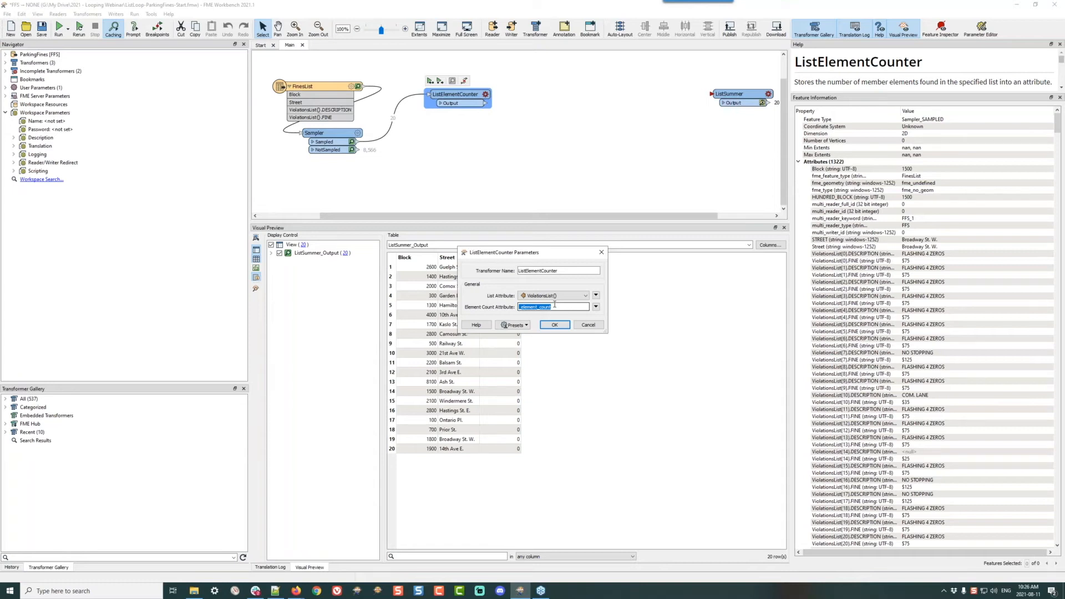
pyautogui.write('Violatipo')
pyautogui.write('Count')
pyautogui.press('Return')
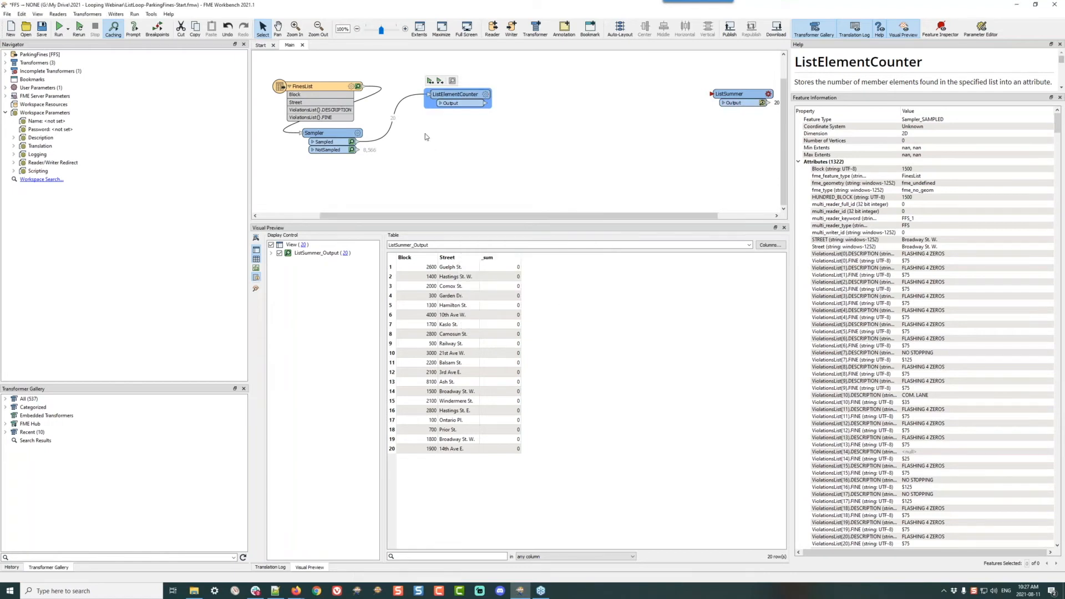
pyautogui.click(430, 80)
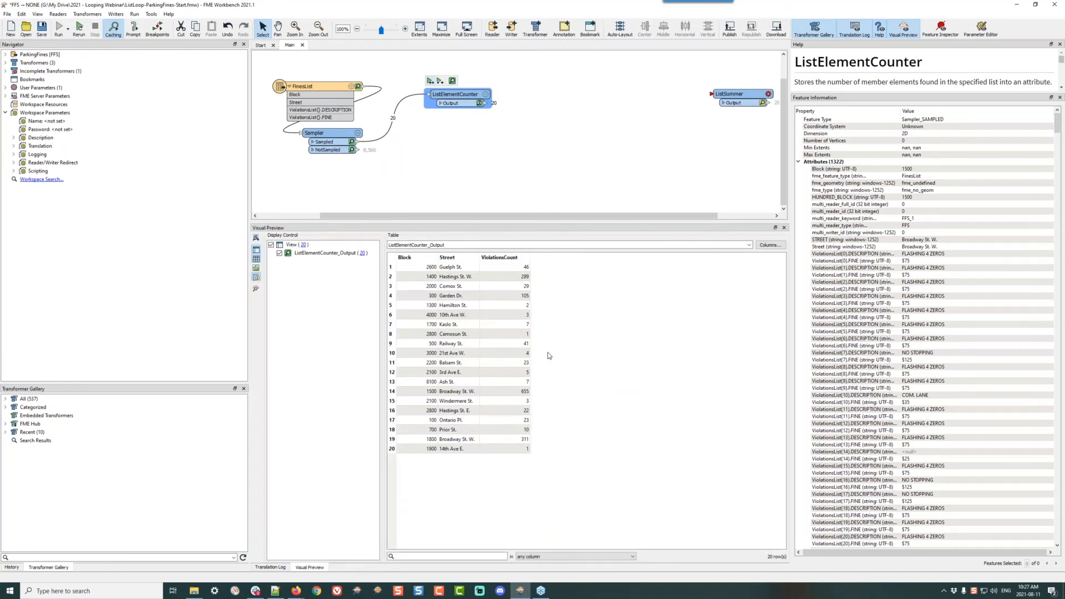
# Connect an AttributeManager after the ListElementCounter and open its parameters.
pyautogui.moveTo(460, 94); pyautogui.dragTo(450, 94)
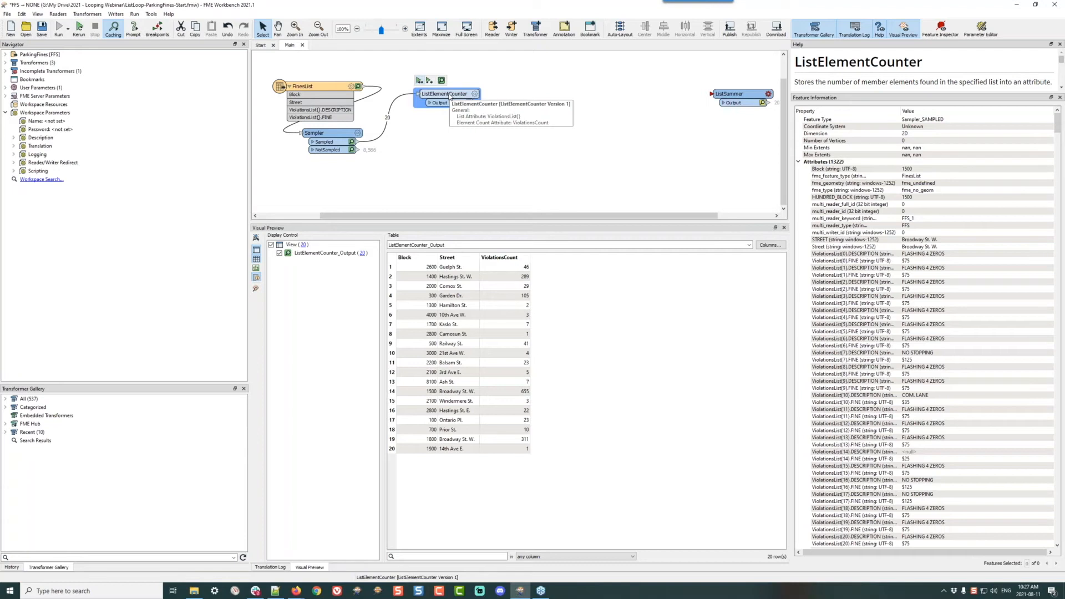
pyautogui.write('attrm')
pyautogui.press('Return')
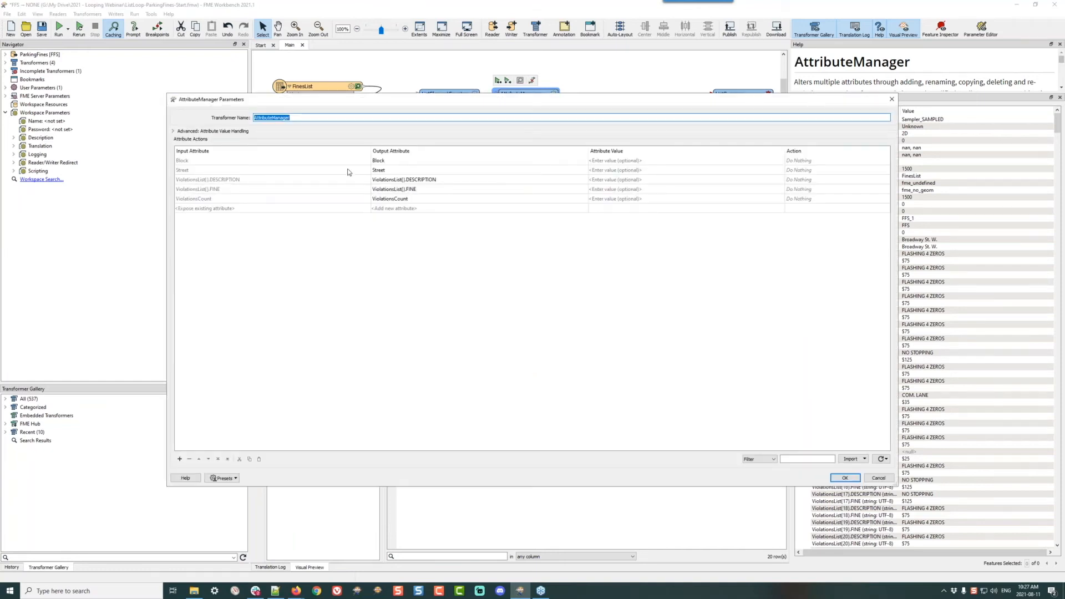
# Create a new attribute named LoopCount with the value 0 in the AttributeManager.
pyautogui.click(394, 209)
pyautogui.write('Loopcoun')
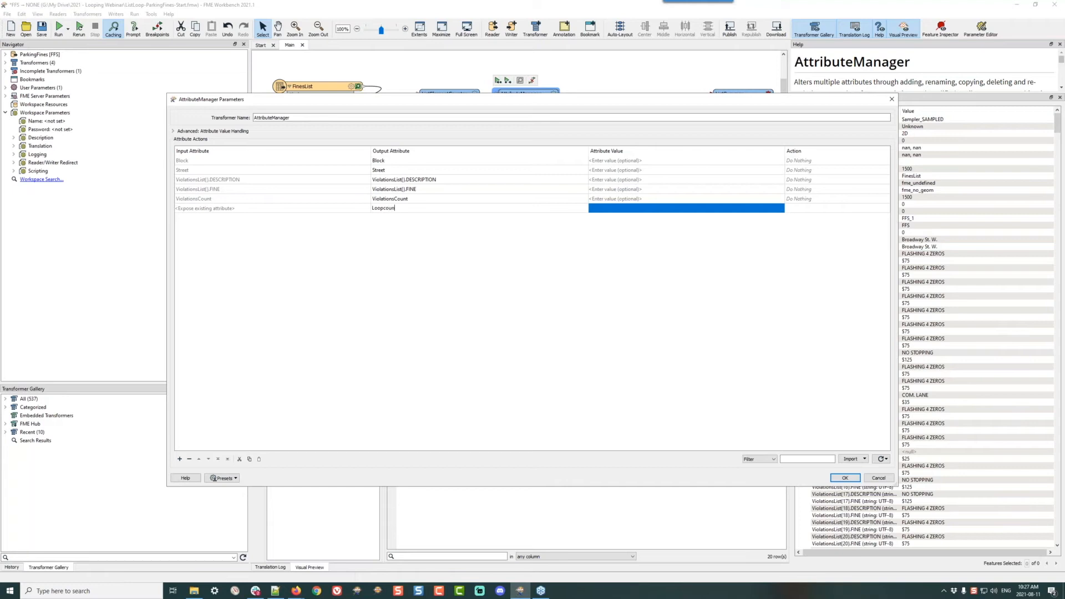
pyautogui.click(387, 207)
pyautogui.press('BackSpace')
pyautogui.write('C')
pyautogui.click(609, 208)
pyautogui.write('0')
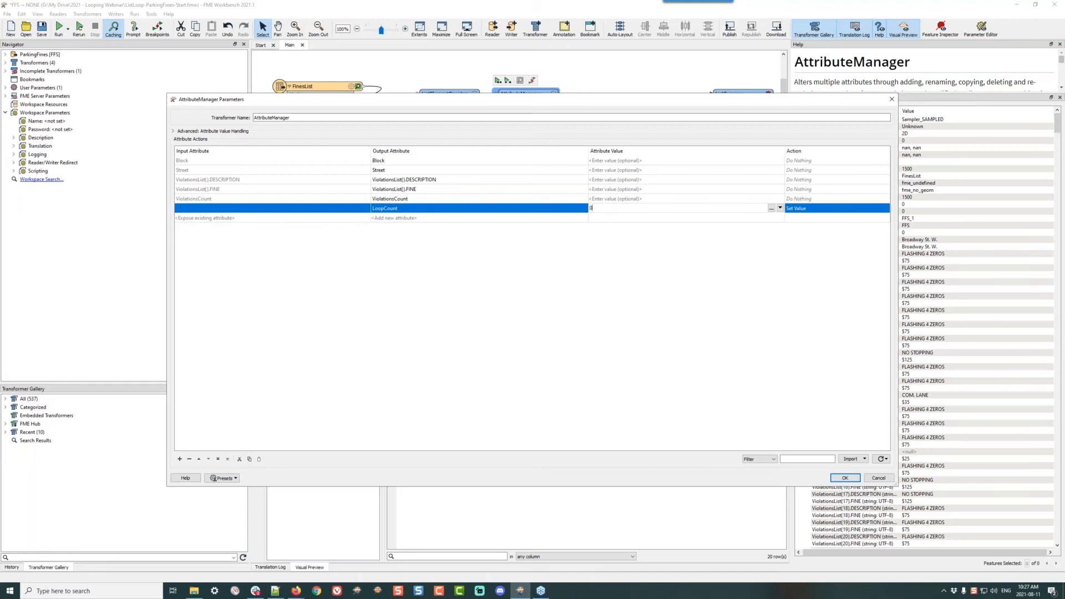
pyautogui.click(840, 481)
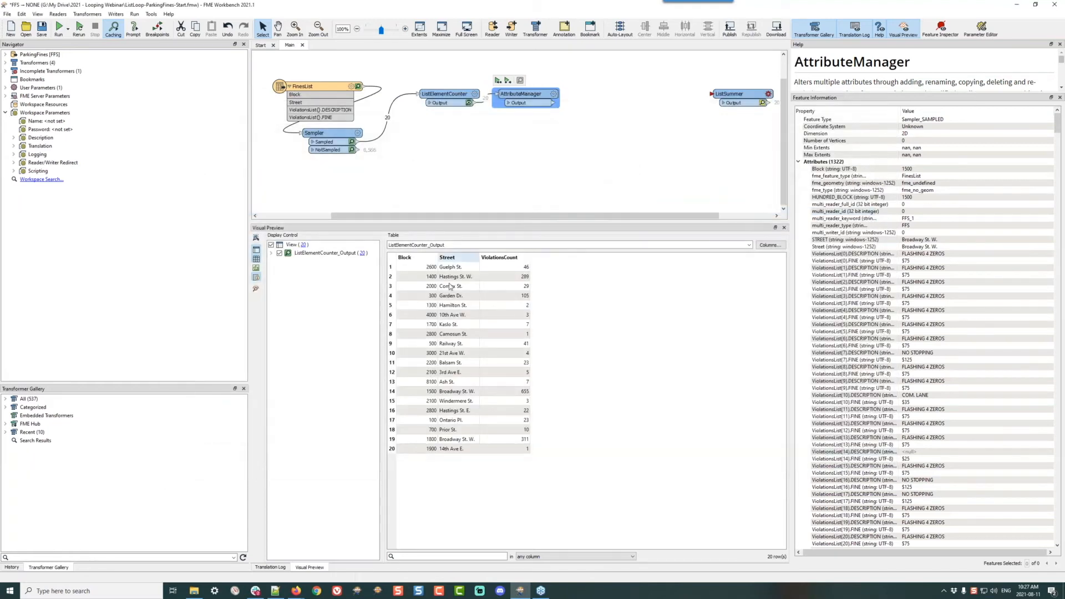
# Examine the zero-indexed ViolationsList description and fine in the first ListElementCounter output record.
pyautogui.click(490, 269)
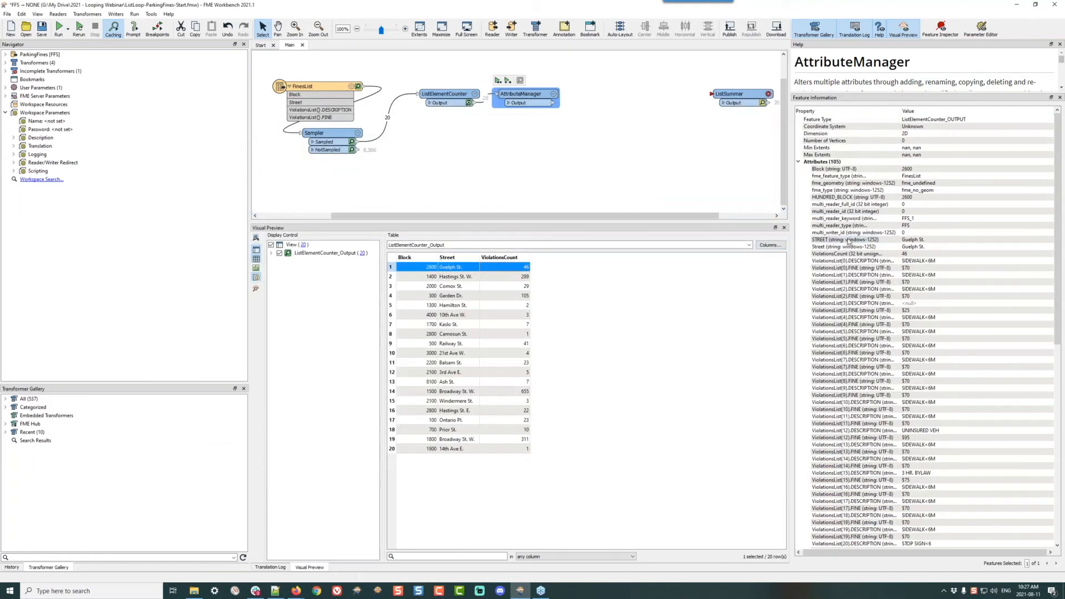
pyautogui.click(848, 268)
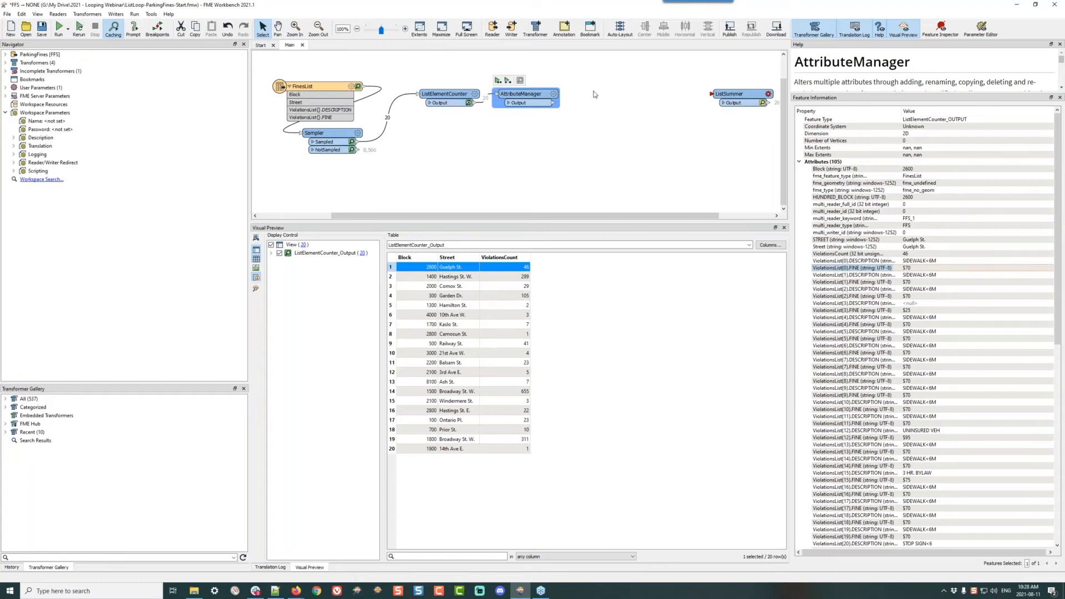
# Move the AttributeManager below the ListElementCounter and connect a ListIndexer to its output.
pyautogui.moveTo(522, 94); pyautogui.dragTo(444, 122)
pyautogui.click(522, 117)
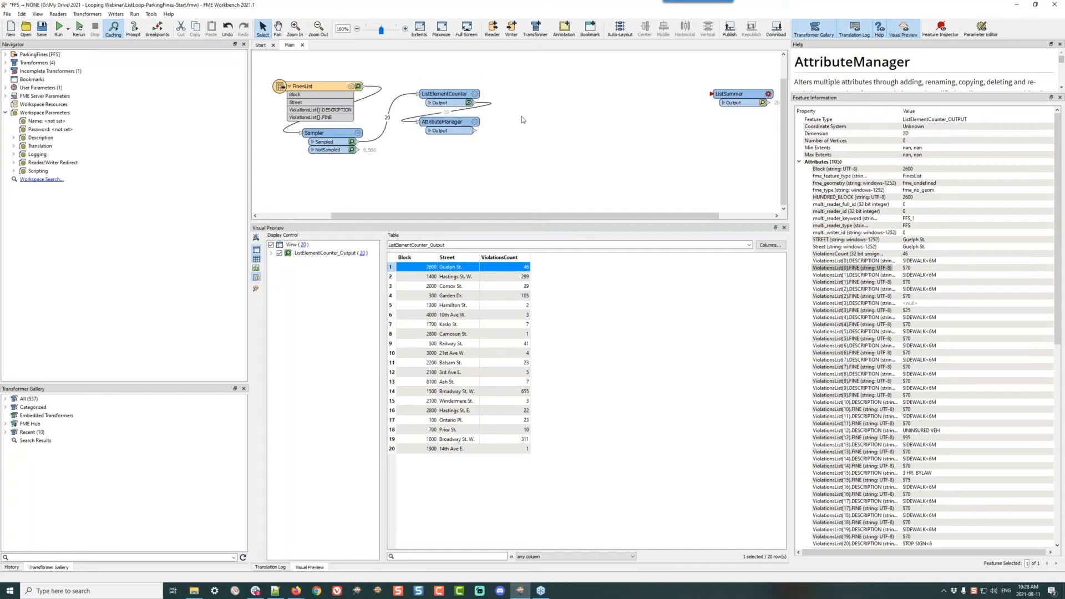
pyautogui.write('listindexer')
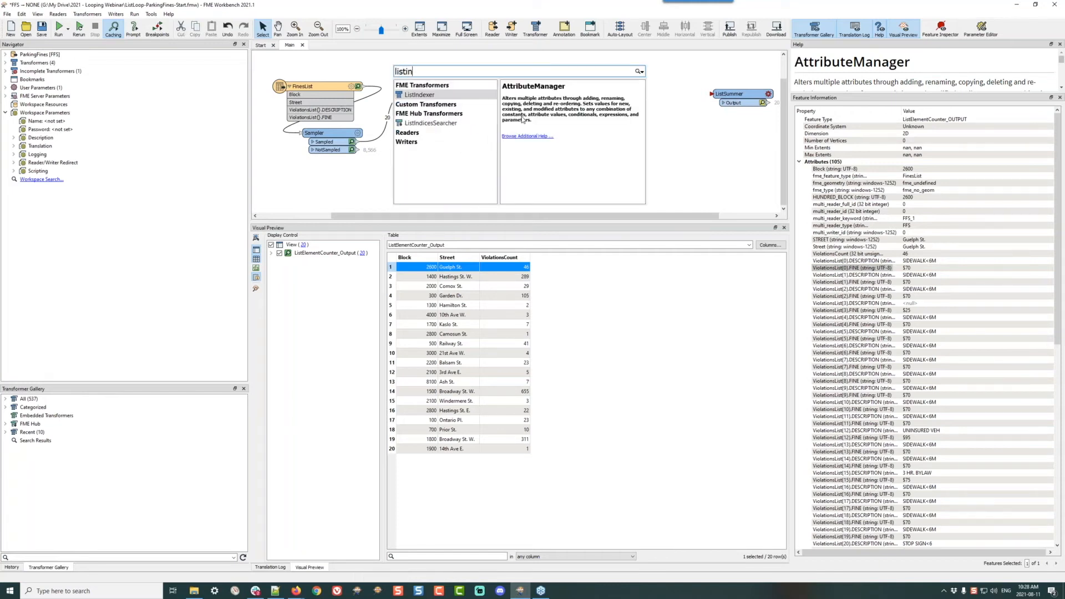
pyautogui.press('Return')
pyautogui.moveTo(476, 130); pyautogui.dragTo(532, 120)
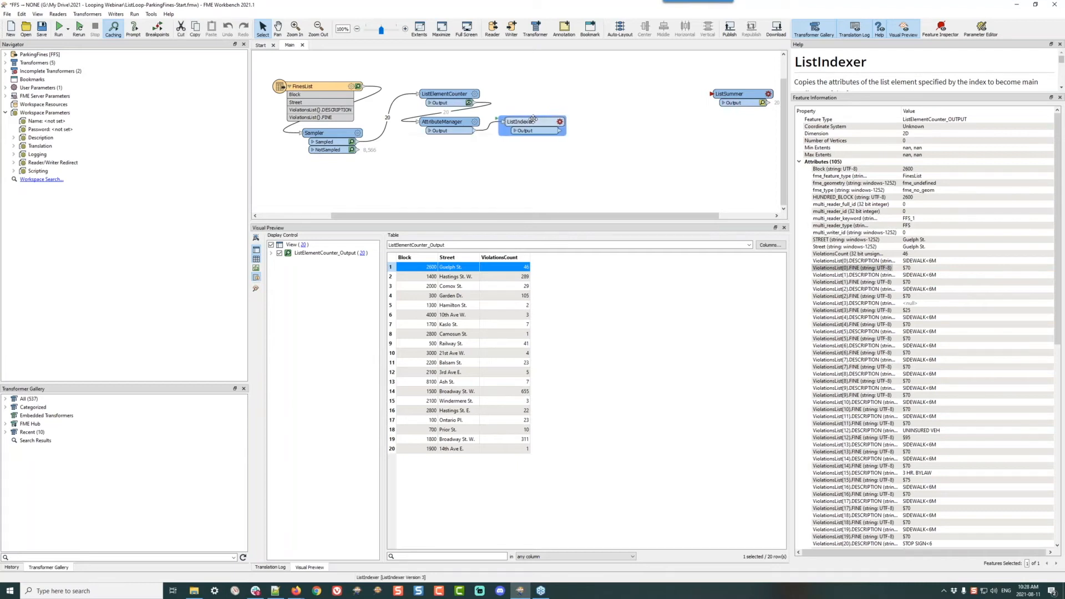
# Configure the ListIndexer with ViolationsList{} as the list attribute and LoopCount as the list index to copy.
pyautogui.click(559, 123)
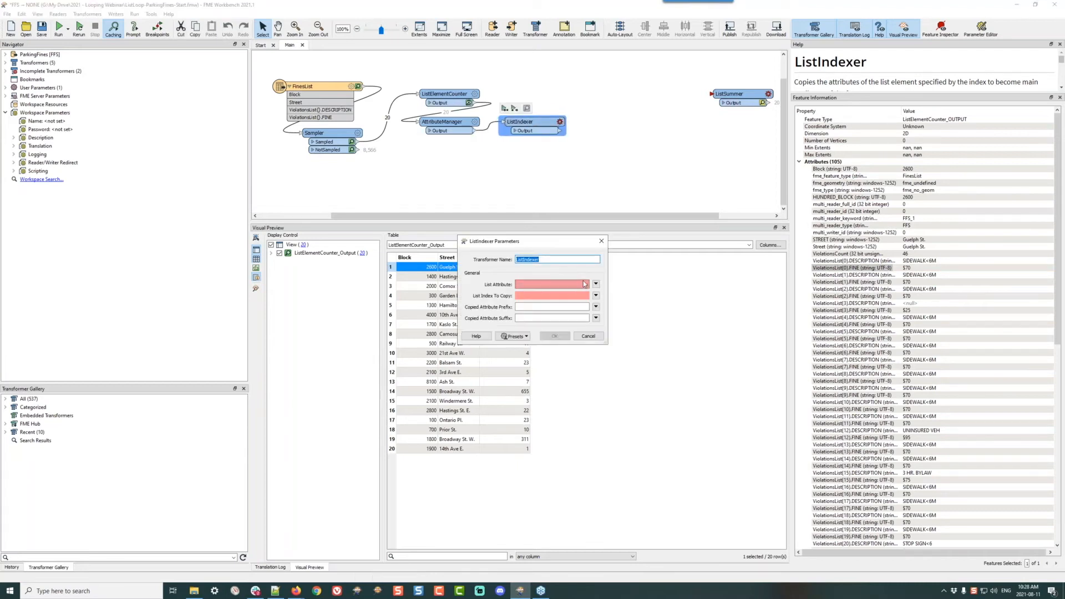
pyautogui.click(585, 284)
pyautogui.click(562, 293)
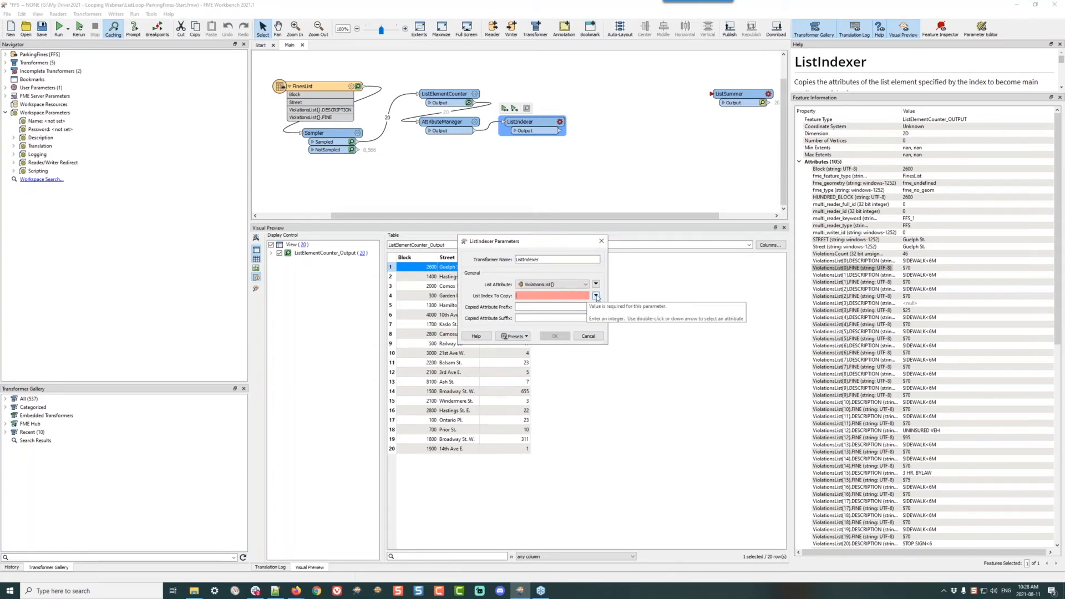
pyautogui.click(597, 297)
pyautogui.moveTo(623, 308)
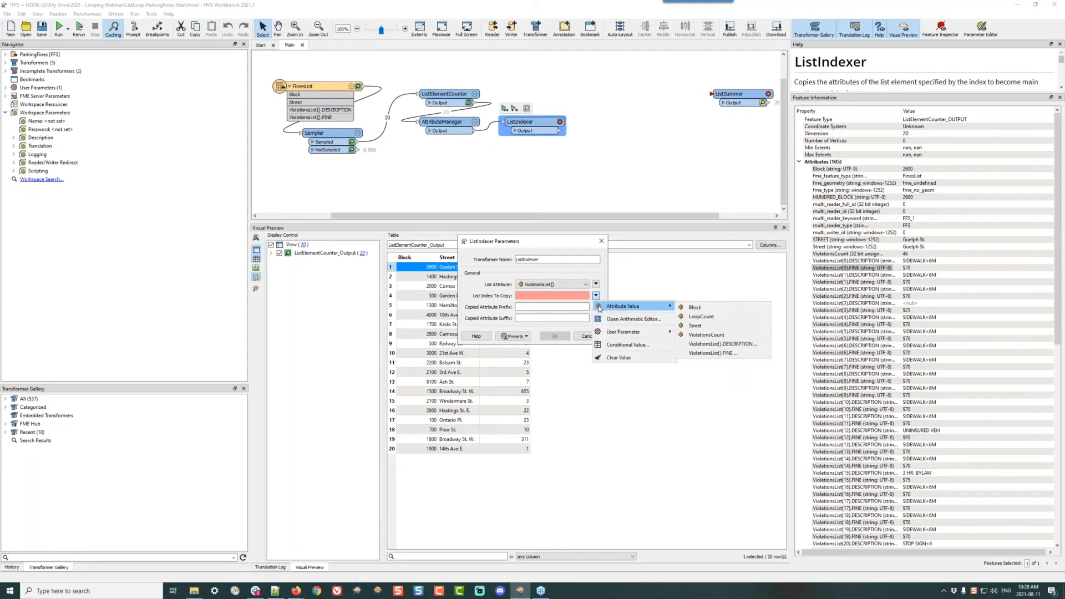
pyautogui.click(704, 318)
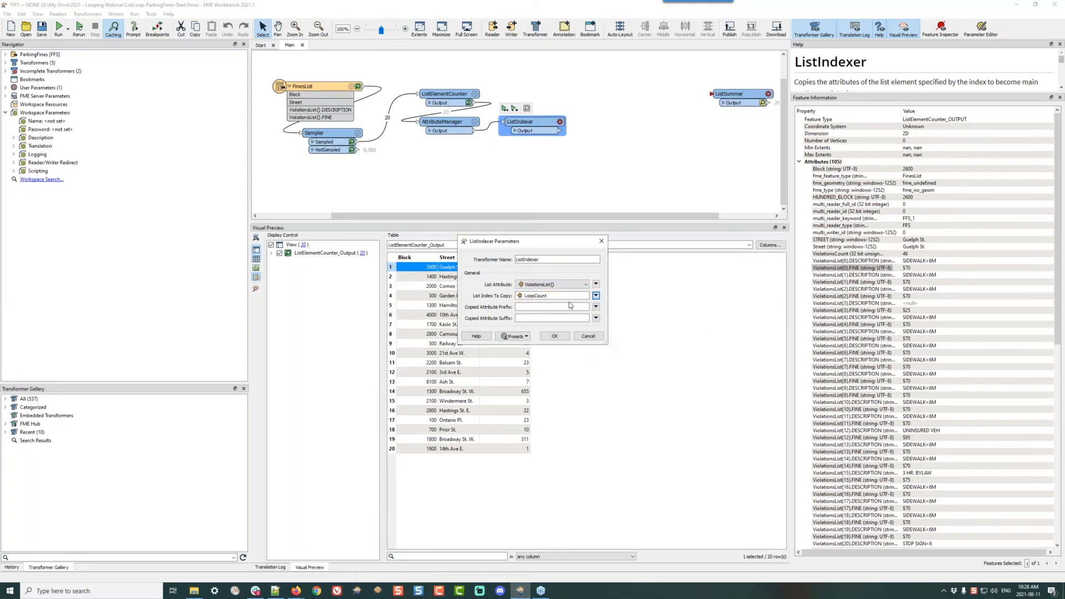
pyautogui.click(553, 337)
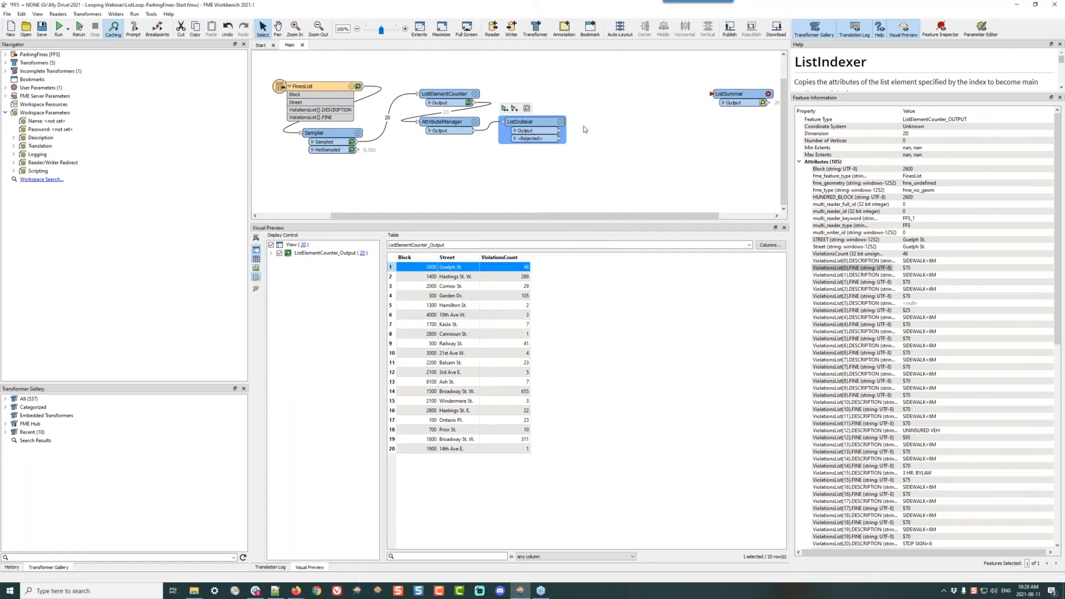
# Add an AttributeTrimmer connected to the ListIndexer's Output port.
pyautogui.click(559, 131)
pyautogui.write('uter')
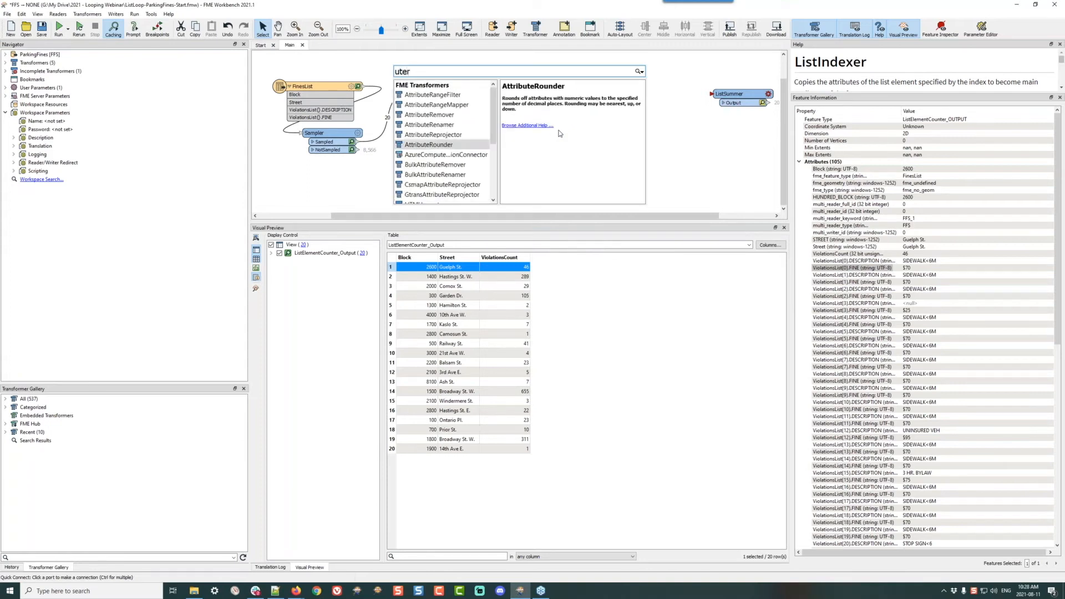
pyautogui.press('BackSpace')
pyautogui.write('t')
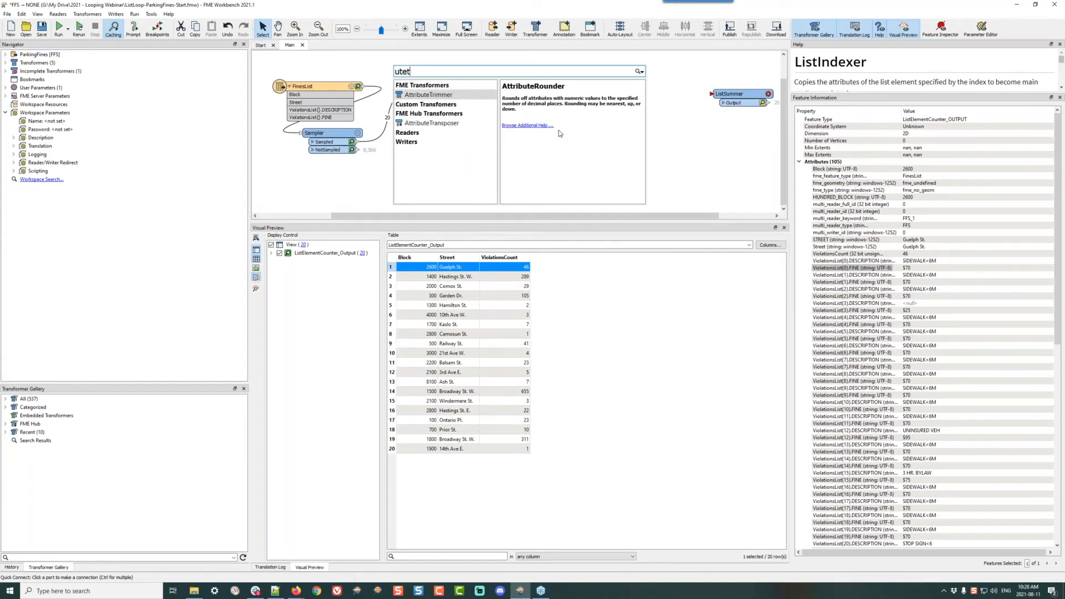
pyautogui.press('Return')
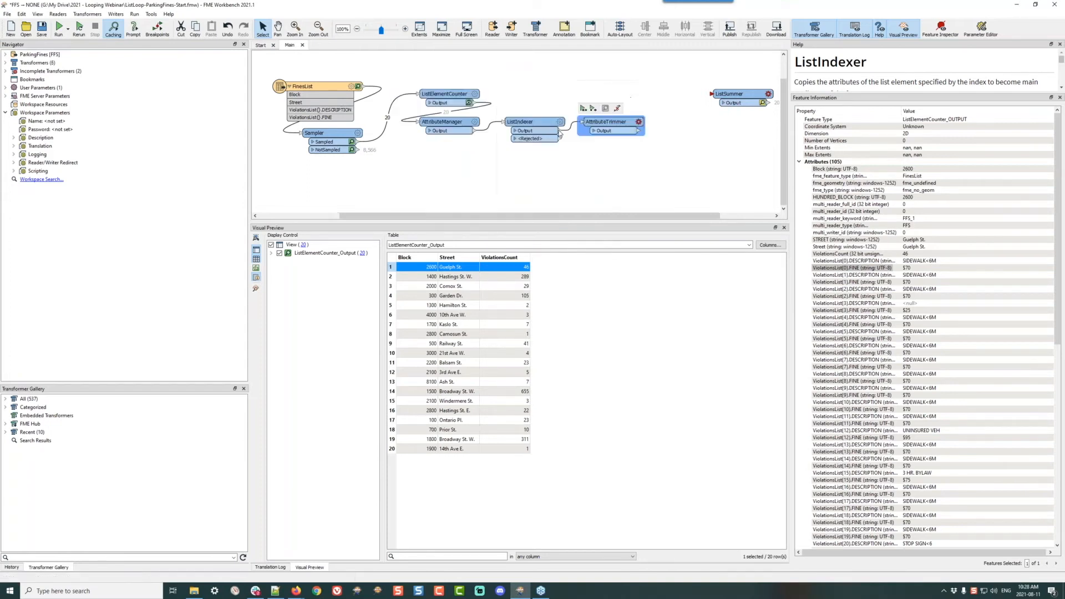
# Configure the AttributeTrimmer to trim the $ character from FINE with trim type Left, and run the workspace to it.
pyautogui.click(638, 123)
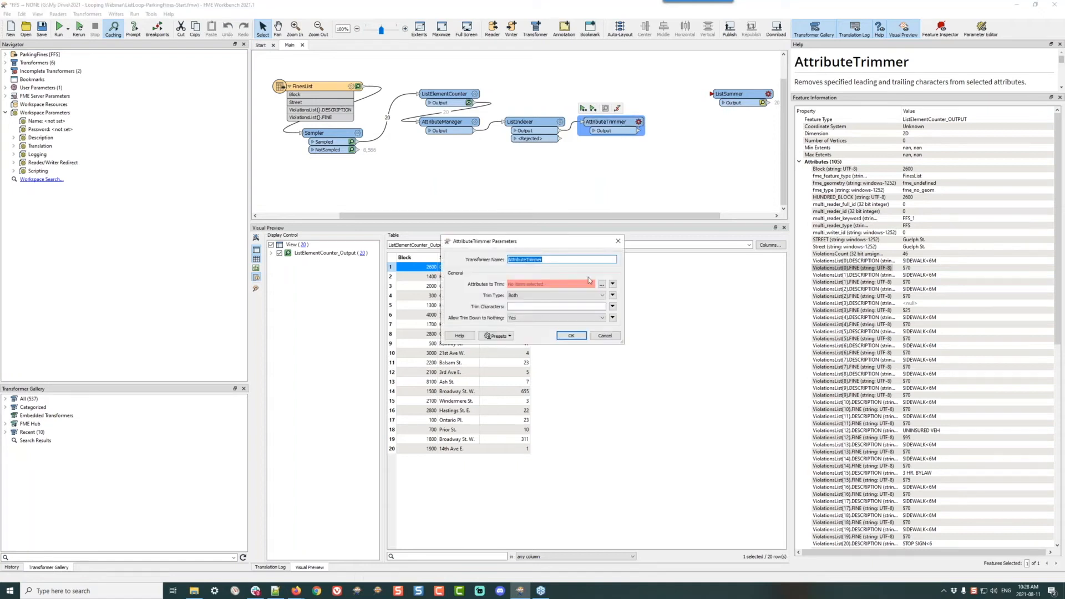
pyautogui.click(601, 285)
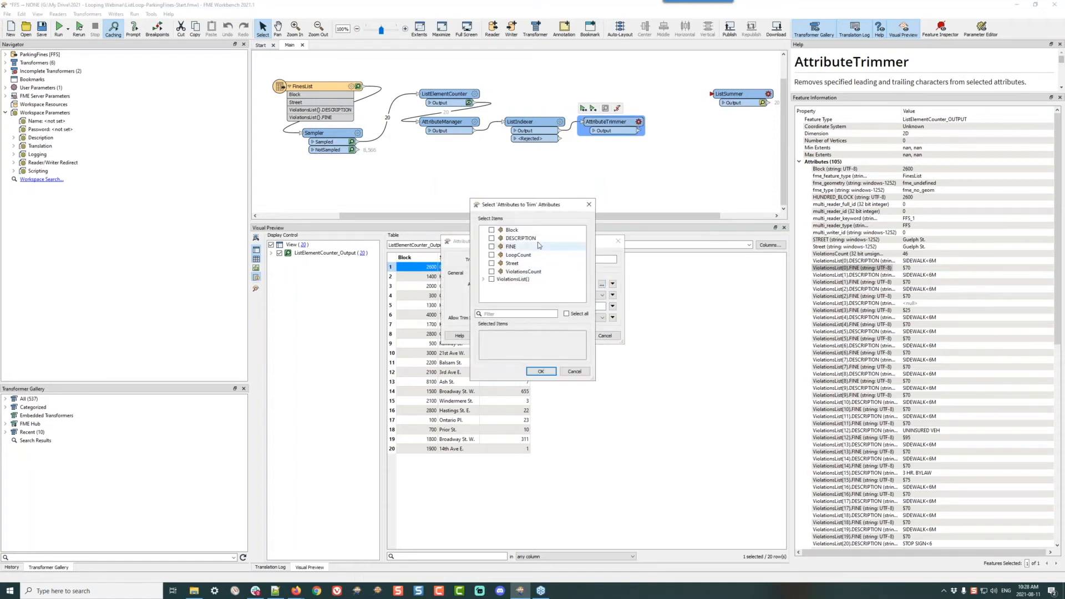
pyautogui.click(509, 248)
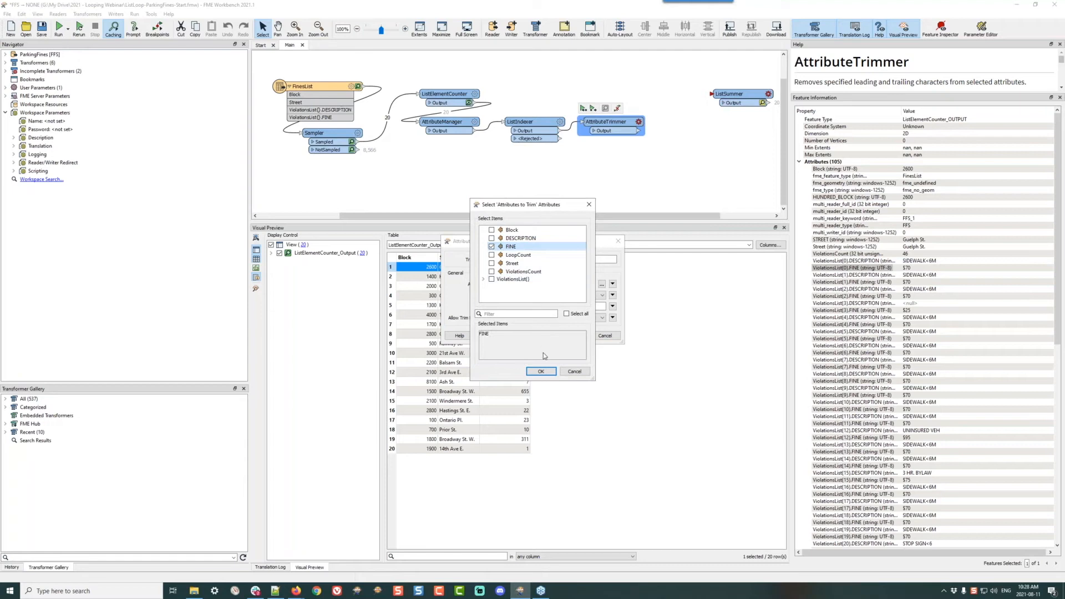
pyautogui.click(541, 371)
pyautogui.click(544, 297)
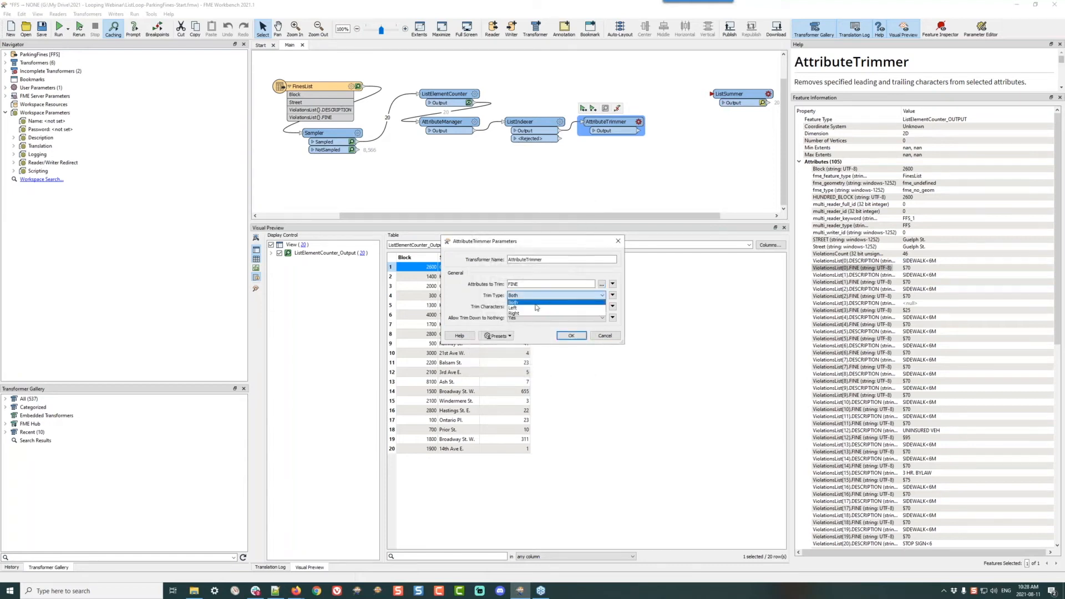
pyautogui.click(533, 307)
pyautogui.click(525, 306)
pyautogui.write('$')
pyautogui.click(567, 336)
pyautogui.click(567, 336)
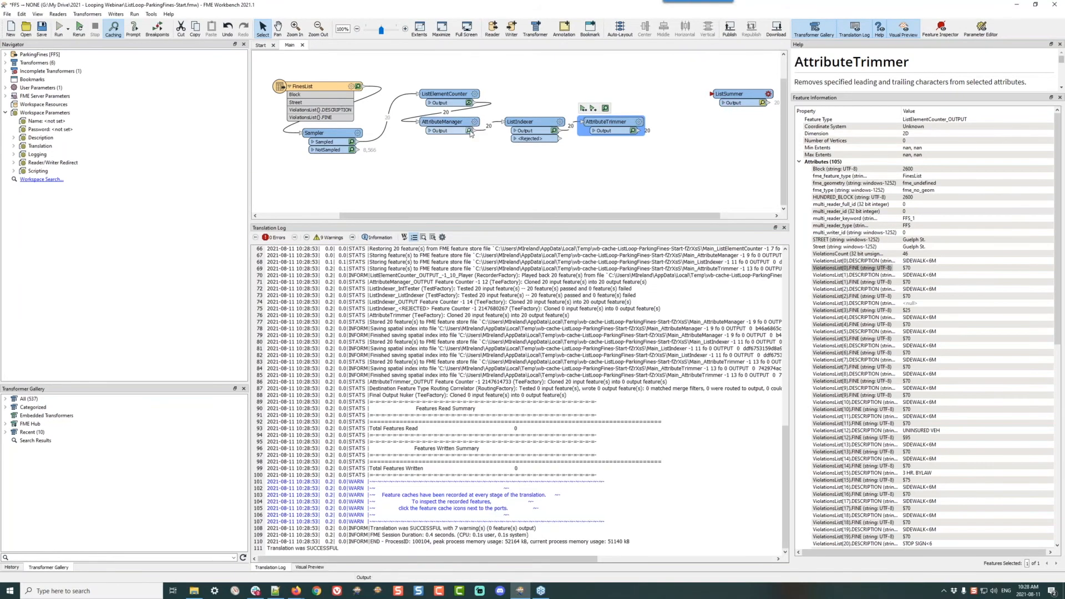
# Inspect the cached outputs of the AttributeManager, ListIndexer and AttributeTrimmer, comparing LoopCount, DESCRIPTION and FINE across records.
pyautogui.click(469, 131)
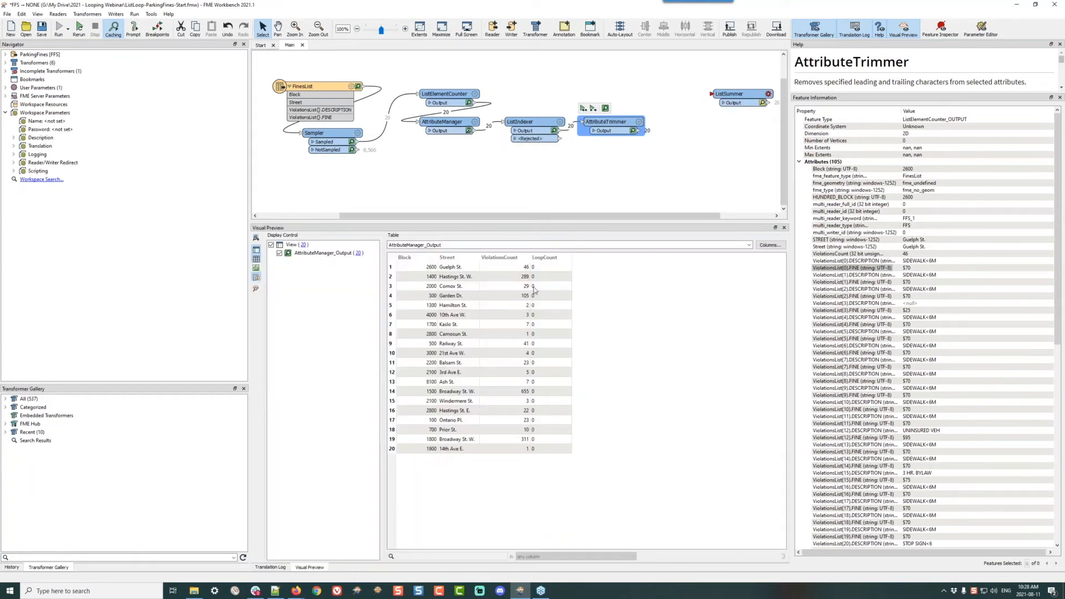
pyautogui.click(554, 131)
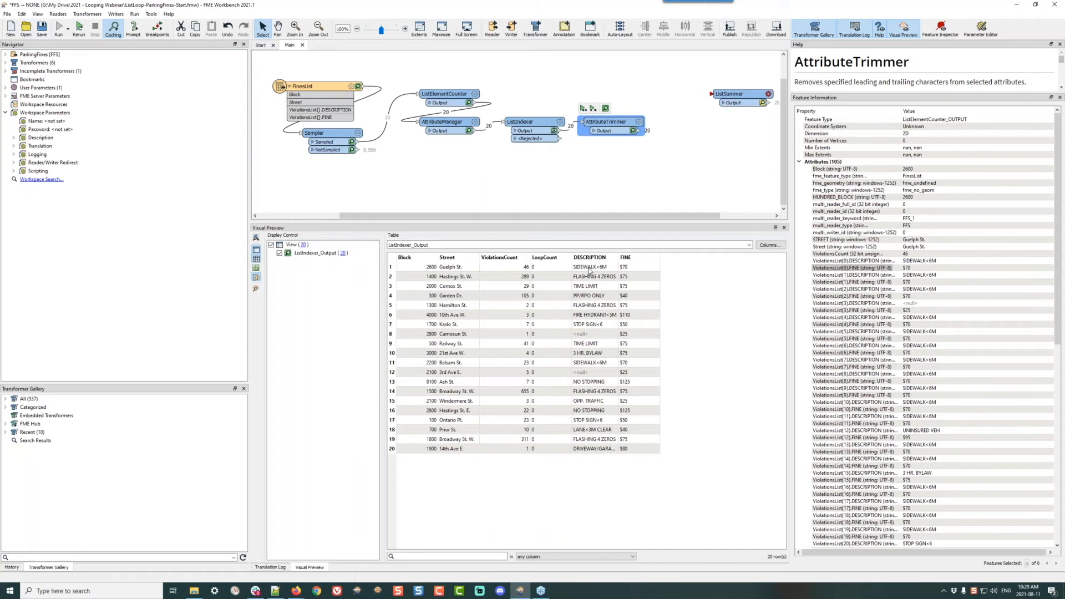
pyautogui.click(626, 269)
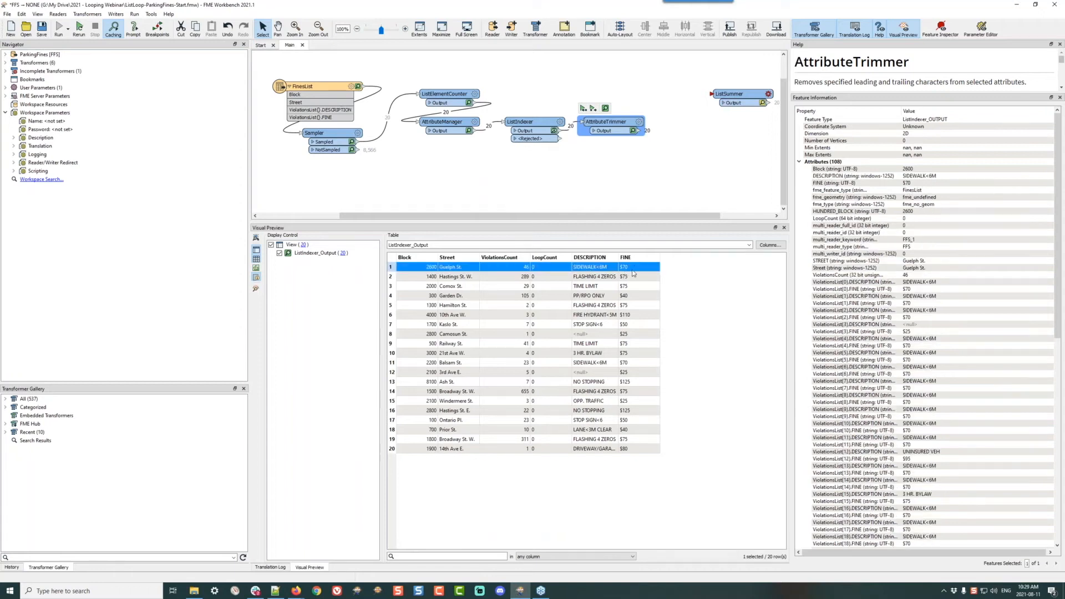
pyautogui.click(631, 279)
pyautogui.click(632, 305)
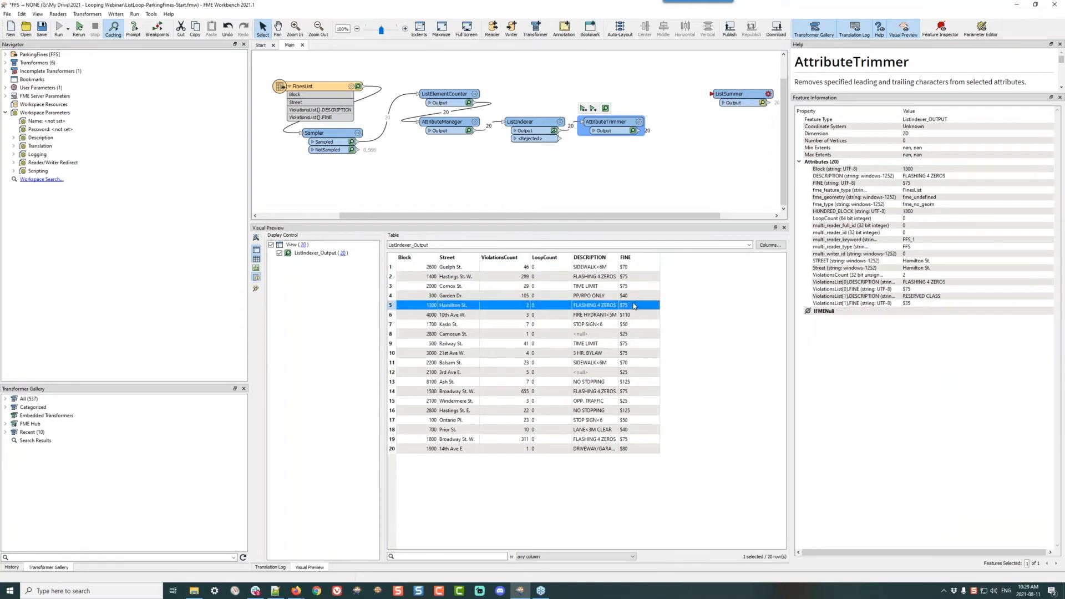
pyautogui.click(632, 131)
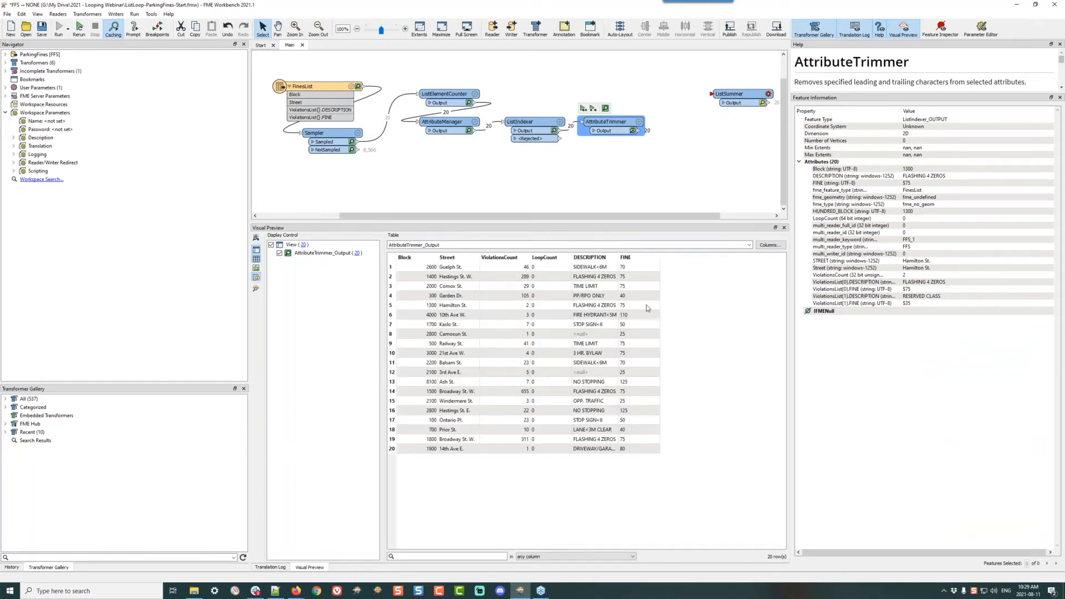
# Add a second AttributeManager connected to the AttributeTrimmer's Output port and place it below the AttributeTrimmer.
pyautogui.click(642, 135)
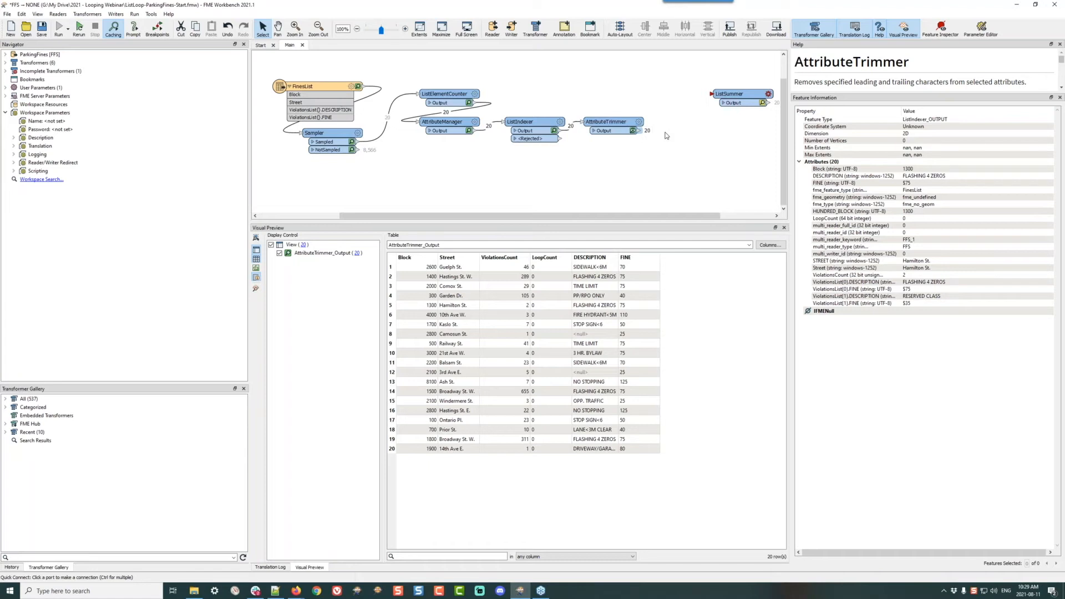
pyautogui.write('utem')
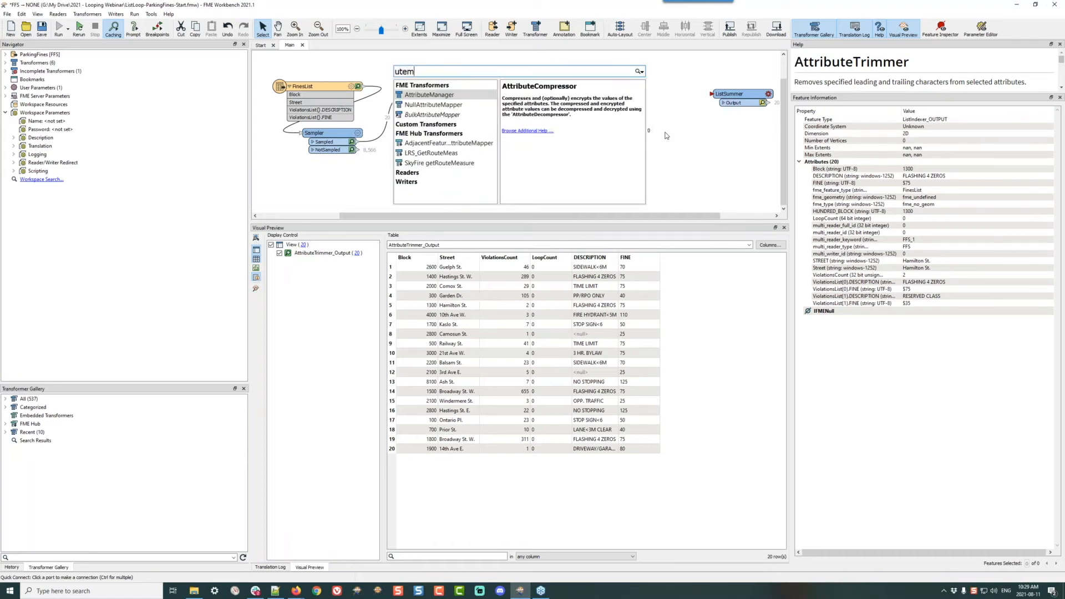
pyautogui.press('Return')
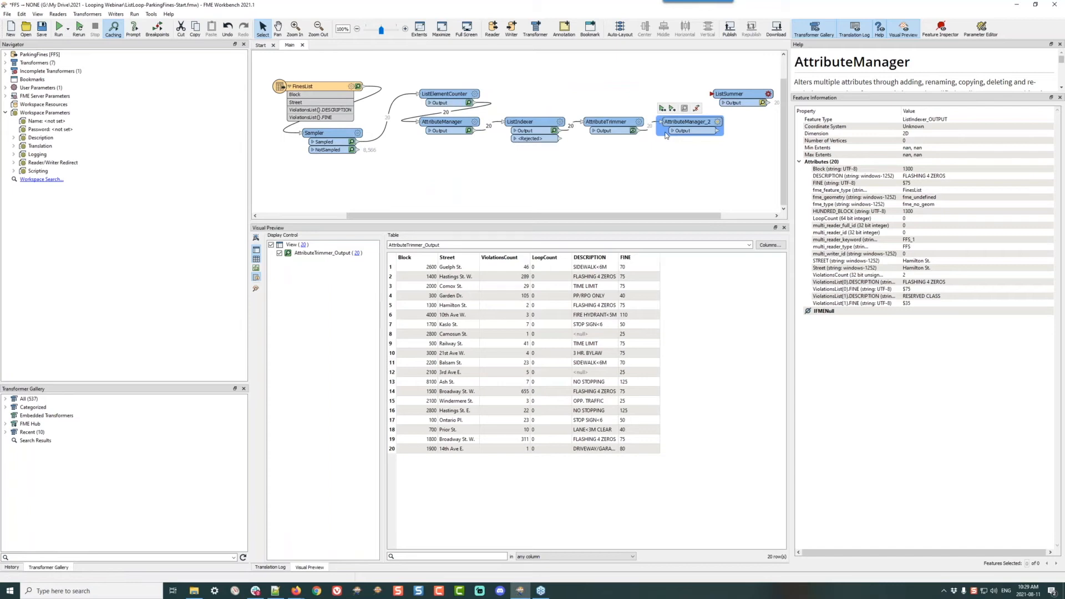
pyautogui.moveTo(695, 121); pyautogui.dragTo(615, 150)
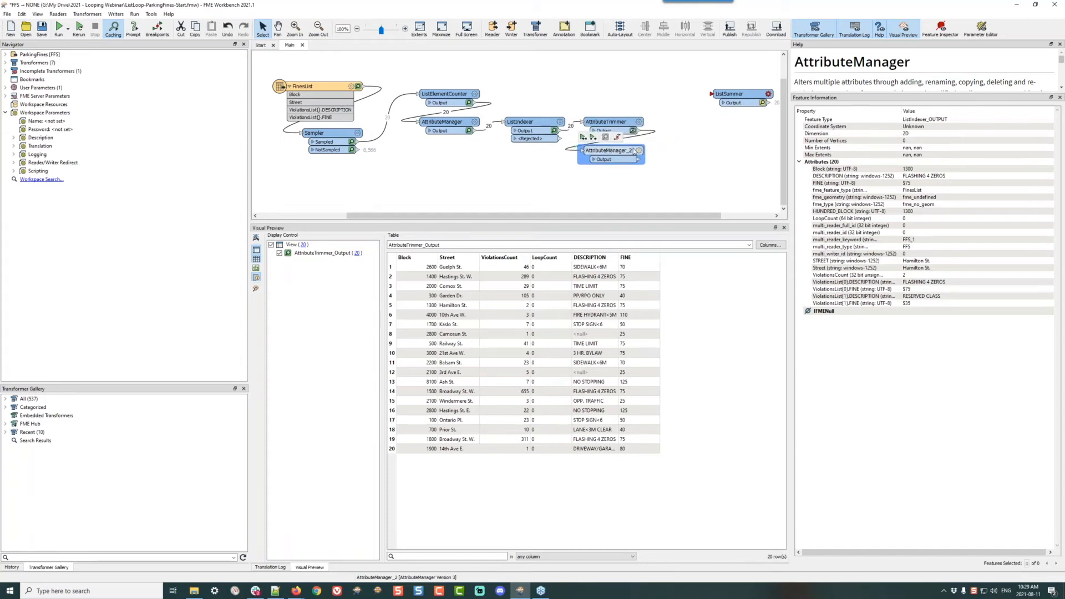
pyautogui.click(639, 151)
pyautogui.click(425, 237)
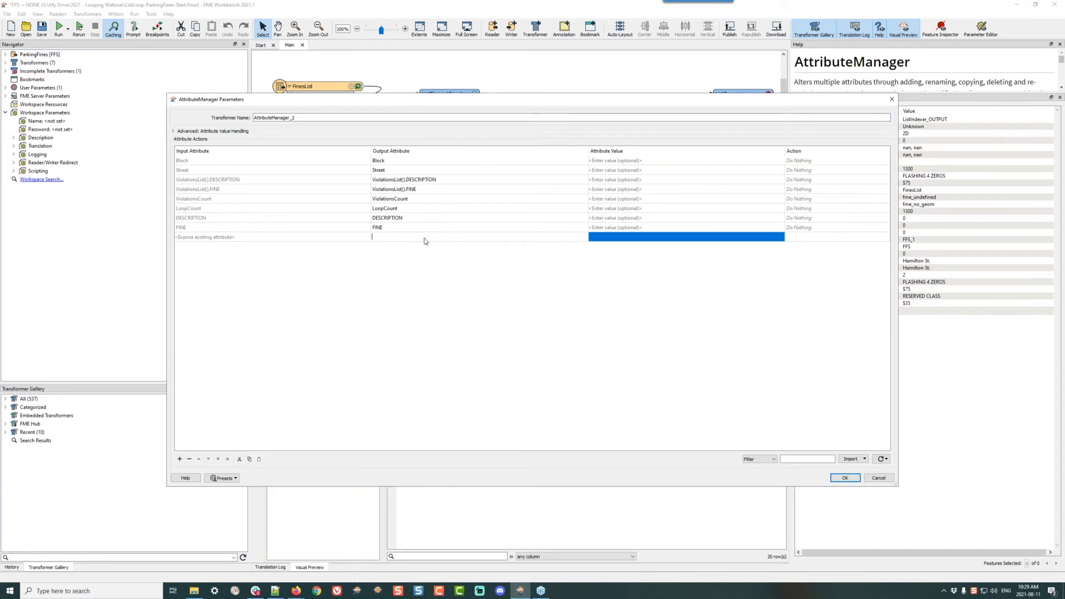
pyautogui.write('ViolationsList(@Value)LoopCount)).FINE')
pyautogui.press('Tab')
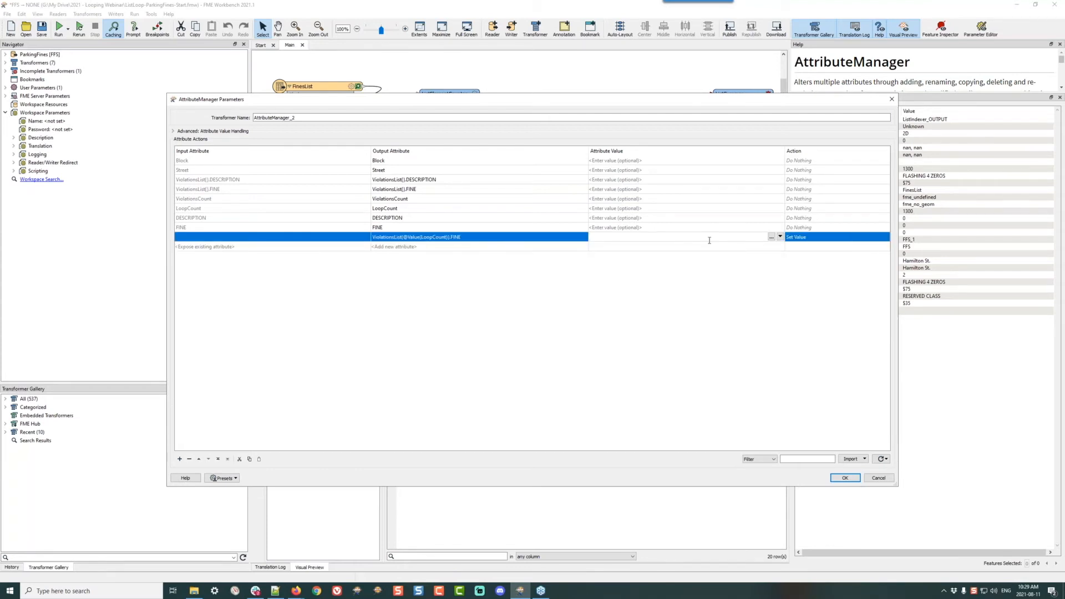
pyautogui.click(780, 237)
pyautogui.moveTo(783, 249)
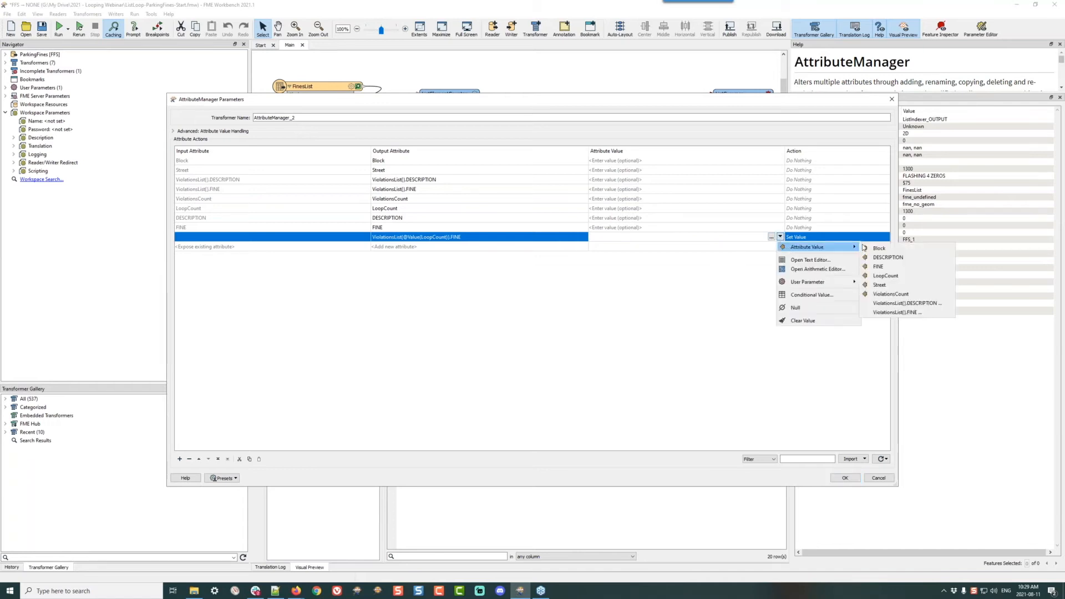
pyautogui.click(888, 271)
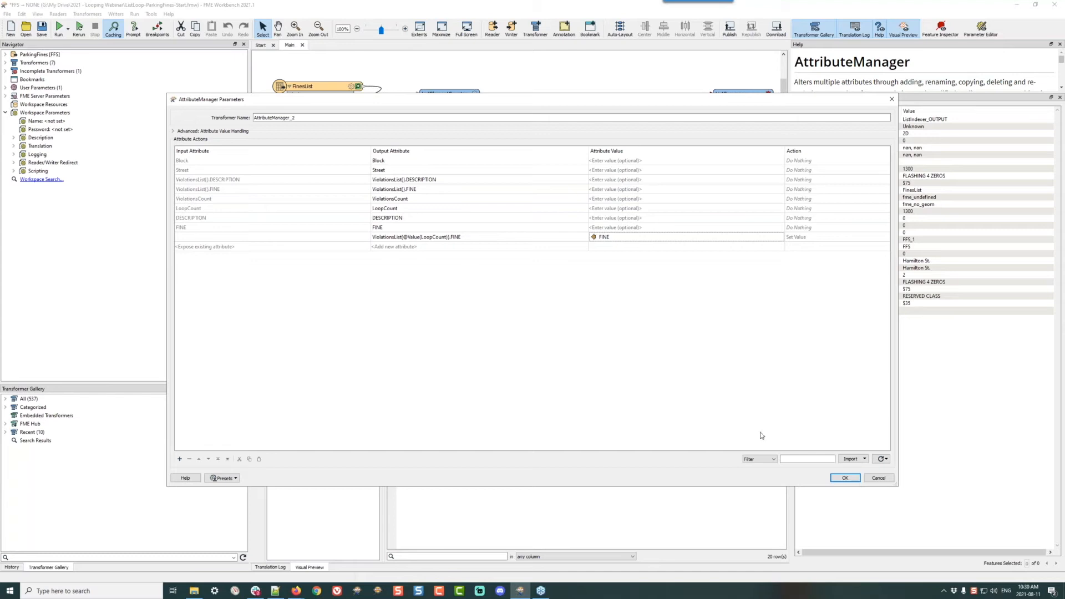
pyautogui.click(844, 477)
# Run the workspace to AttributeManager_2 and examine ViolationsList{0}.FINE in the first output record.
pyautogui.click(583, 137)
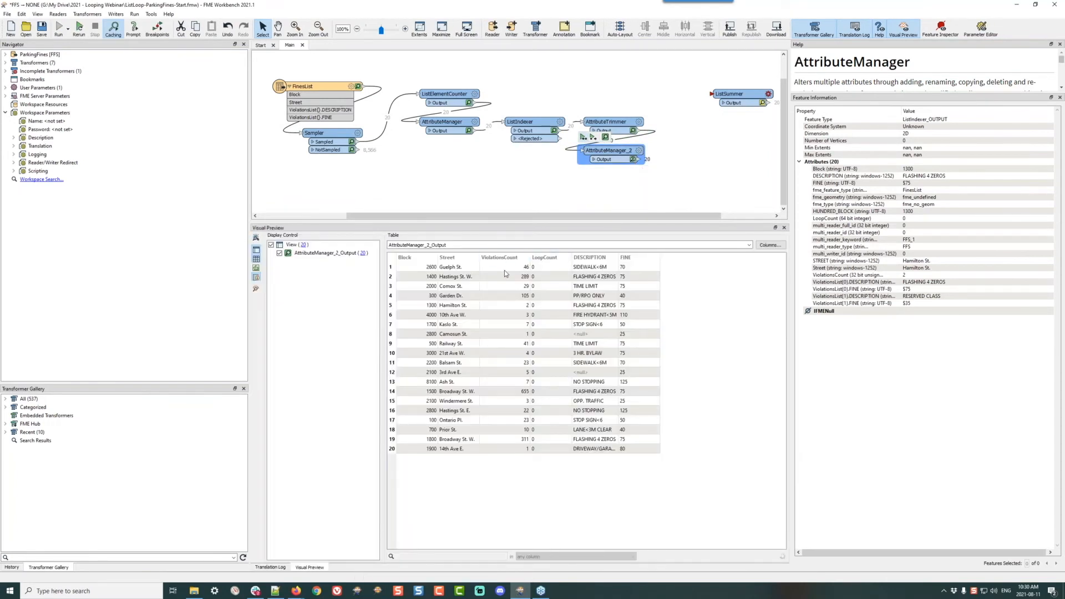
pyautogui.click(501, 268)
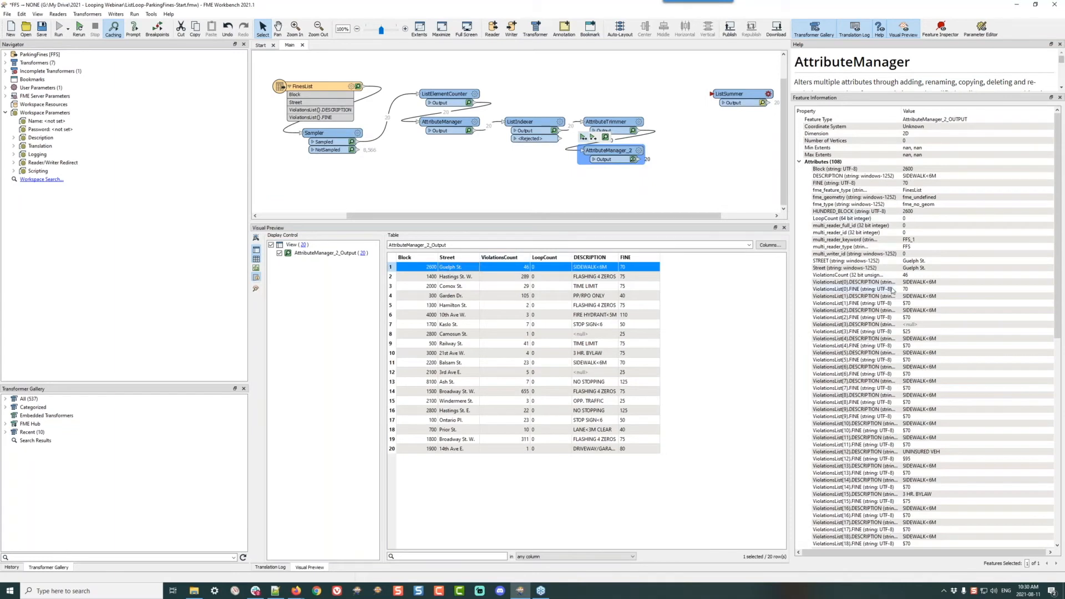
pyautogui.doubleClick(910, 290)
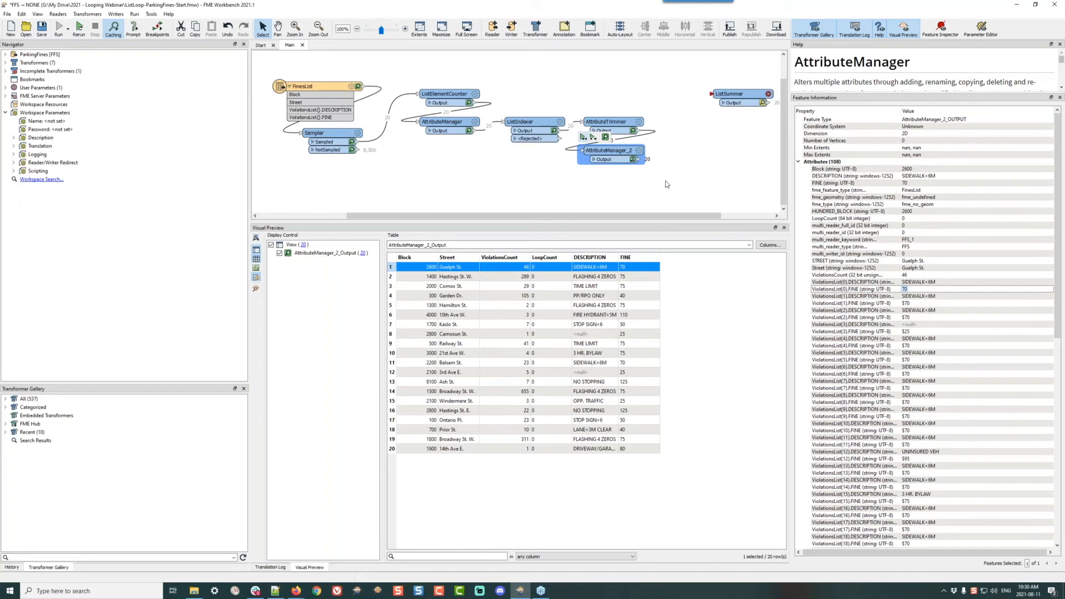
# Connect AttributeManager_2's output to the ListSummer and move the ListElementCounter slightly up, away from the AttributeManager.
pyautogui.moveTo(641, 159); pyautogui.dragTo(704, 97)
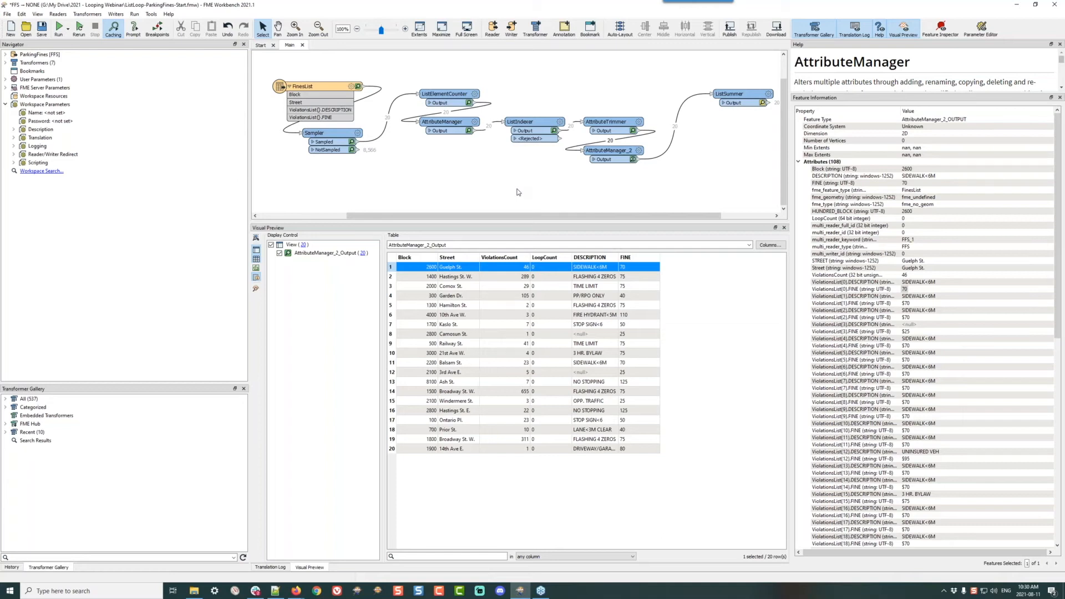
pyautogui.click(475, 122)
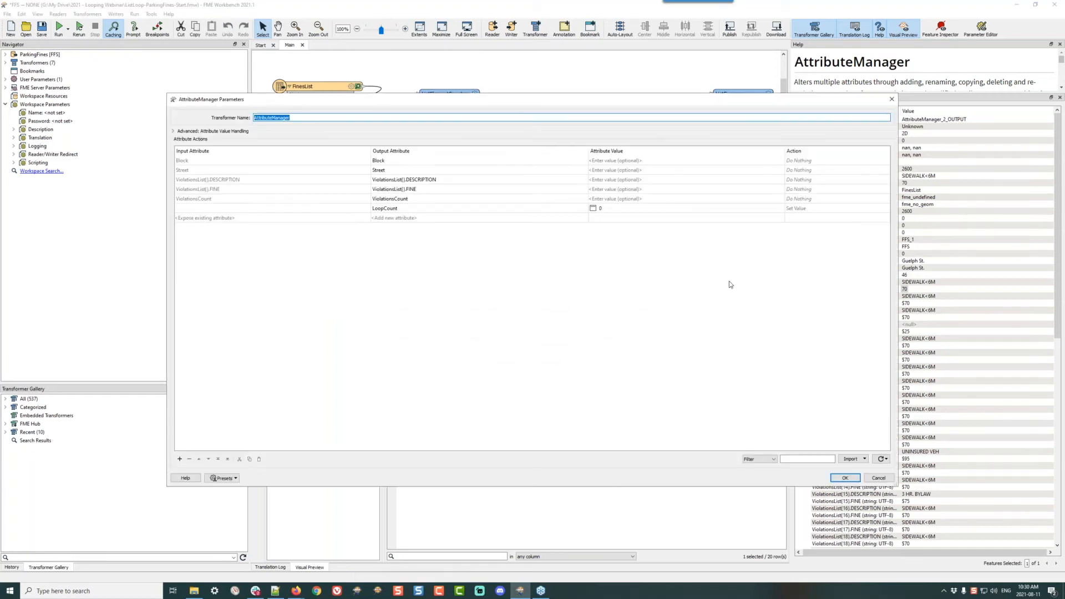
pyautogui.click(877, 477)
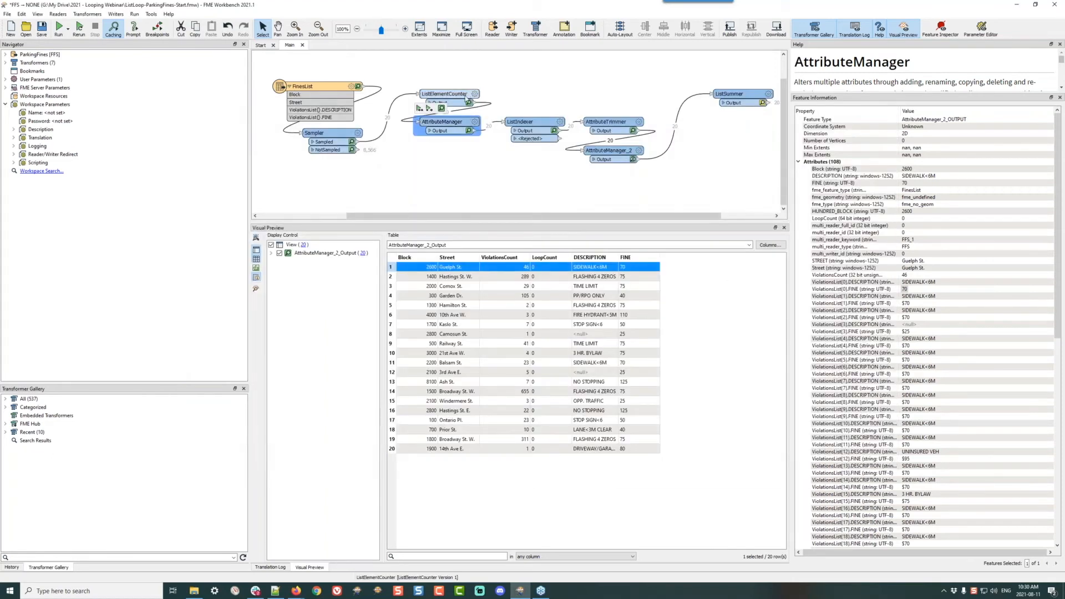
pyautogui.moveTo(443, 92); pyautogui.dragTo(467, 90)
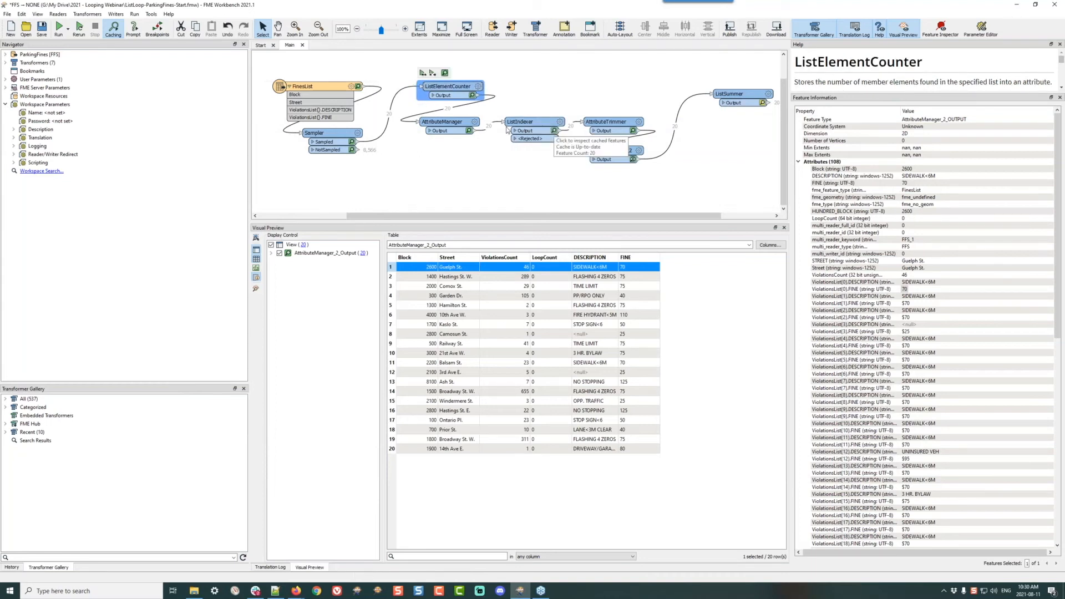
# Create a custom transformer named FineSummer from the ListElementCounter, both AttributeManagers, the ListIndexer and the AttributeTrimmer.
pyautogui.moveTo(512, 90); pyautogui.dragTo(624, 180)
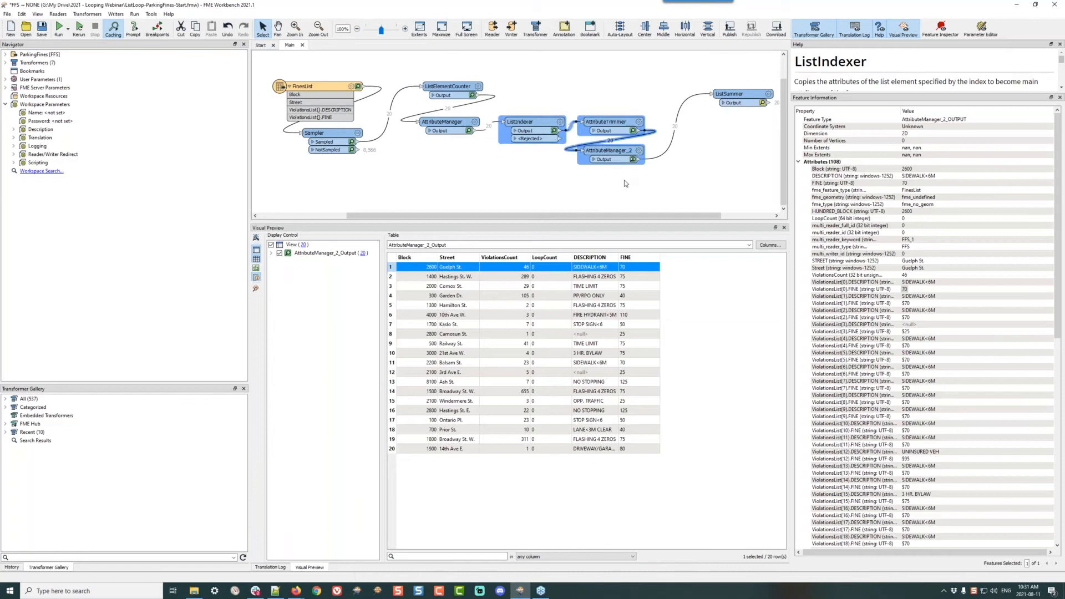
pyautogui.click(534, 186)
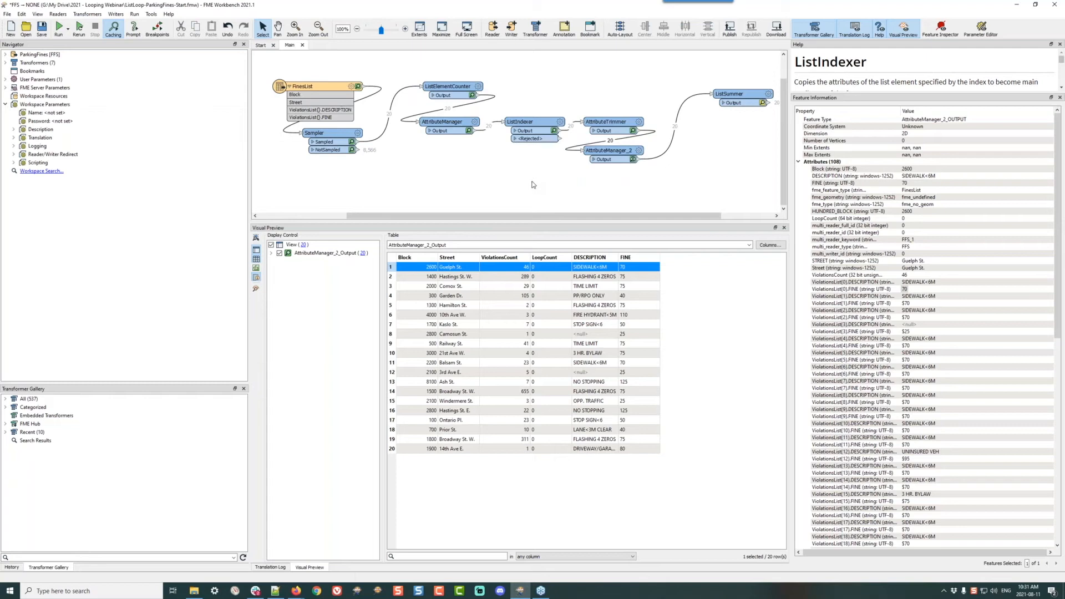
pyautogui.moveTo(401, 68); pyautogui.dragTo(658, 193)
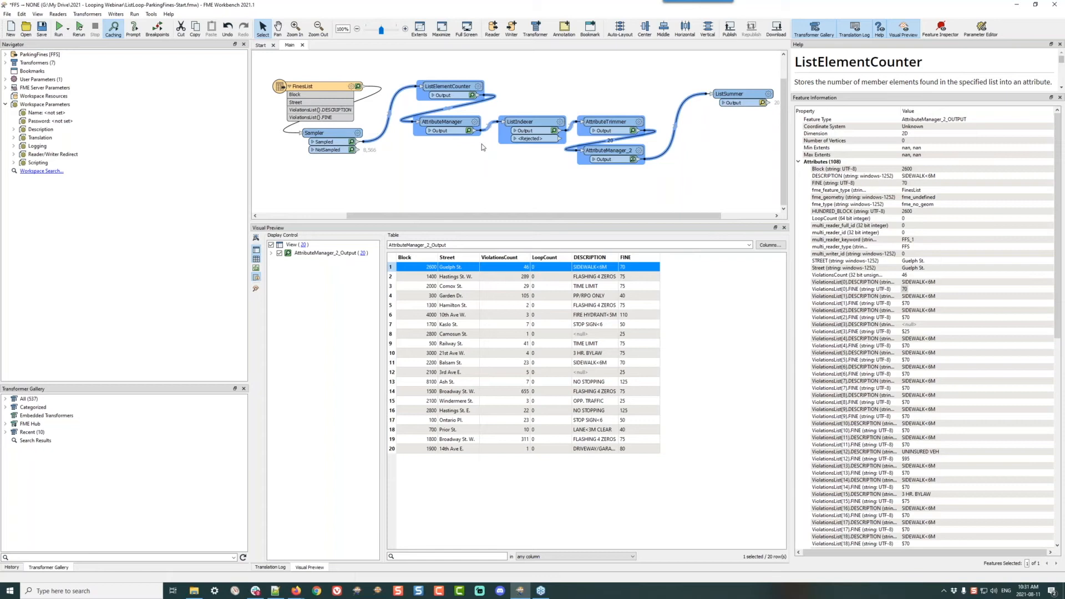
pyautogui.hotkey('ctrl', 't')
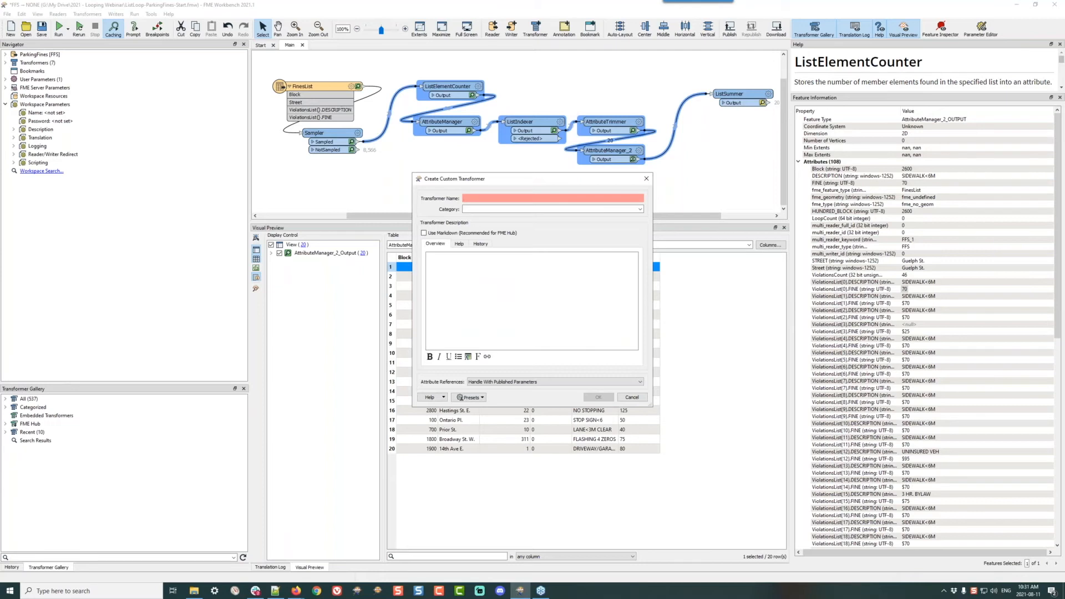
pyautogui.write('FineSummer')
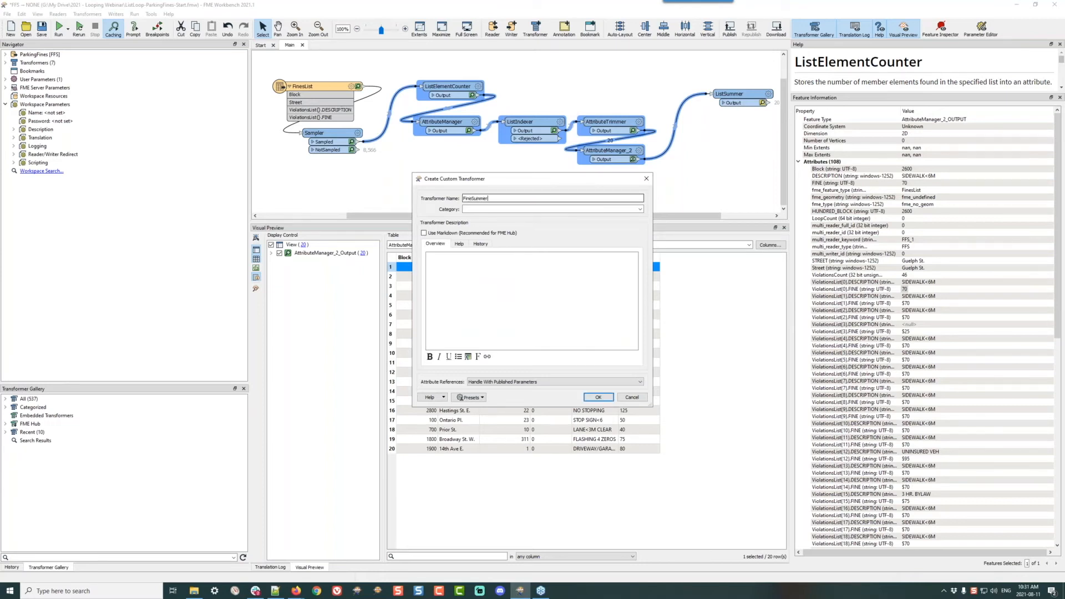
pyautogui.click(598, 398)
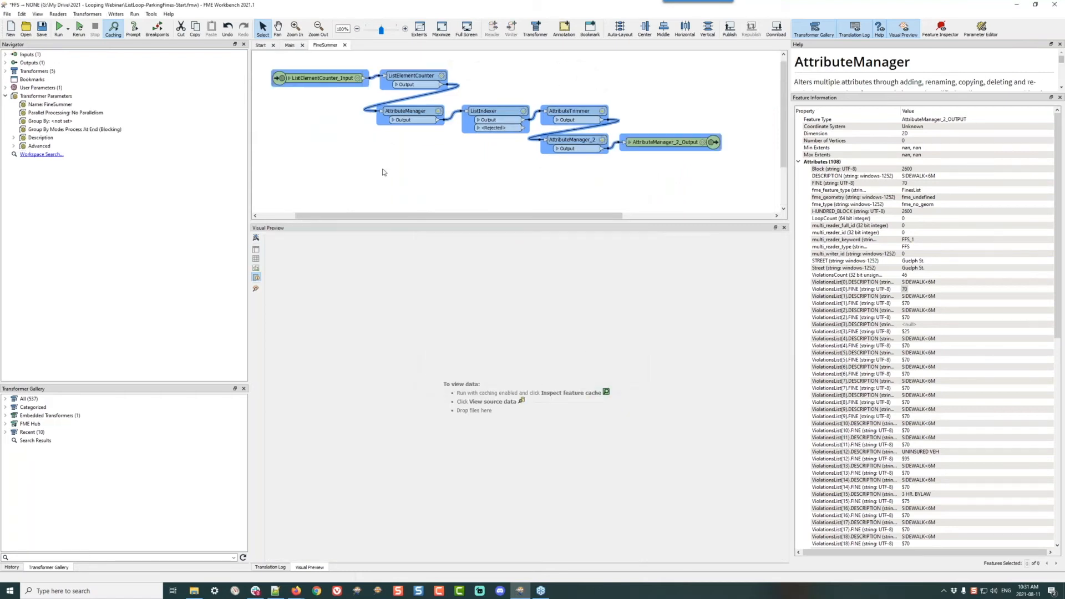
# Rename the custom transformer's input port to Input and its output port to Output.
pyautogui.press('F2')
pyautogui.write('Input')
pyautogui.press('Return')
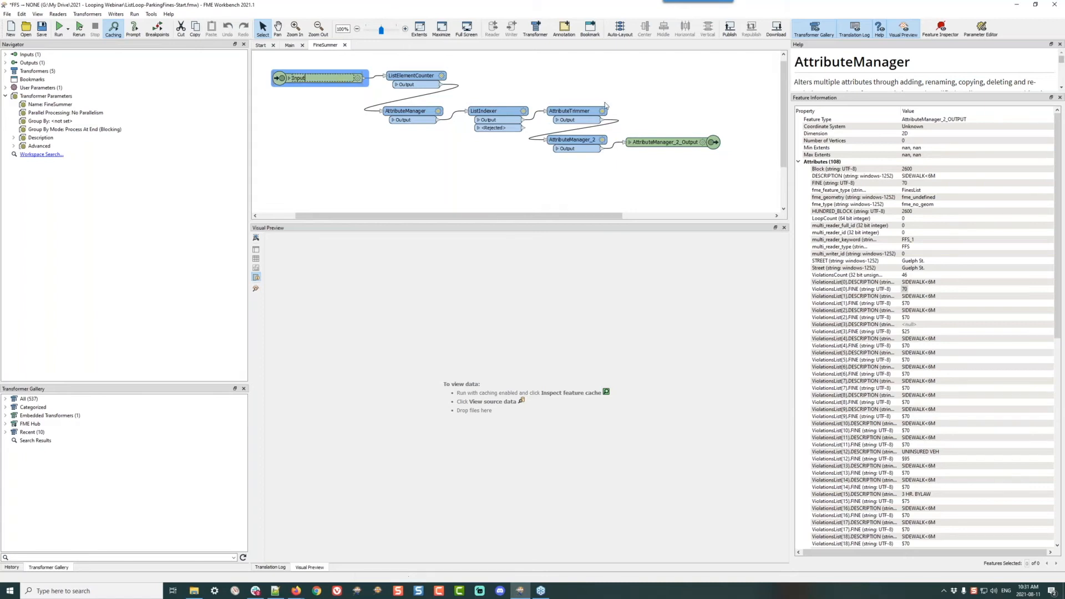
pyautogui.click(664, 143)
pyautogui.press('F2')
pyautogui.write('Output')
pyautogui.press('Return')
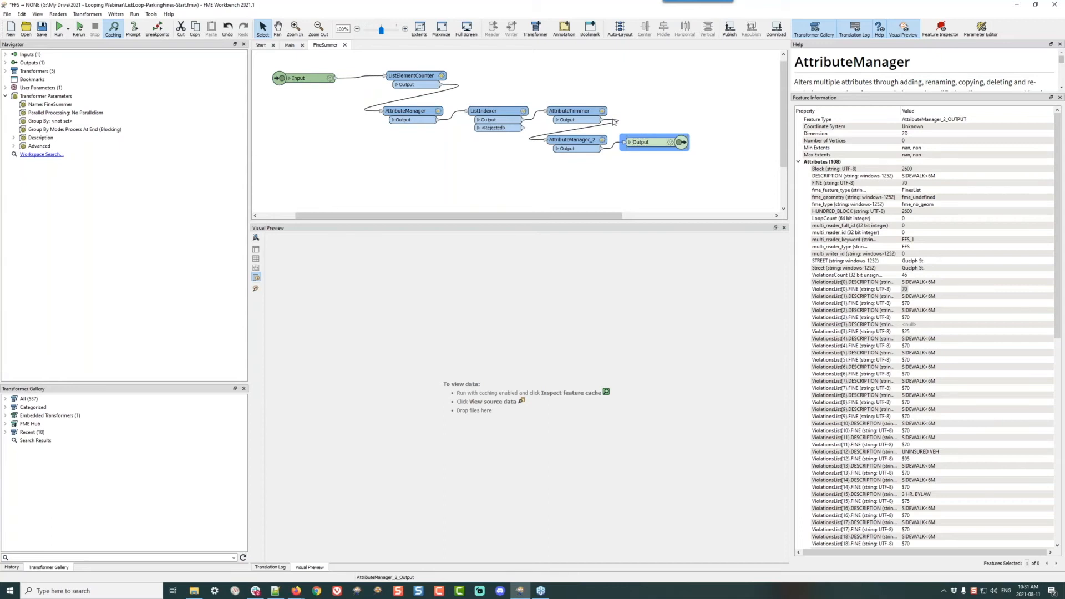
# Align the Input port with the ListElementCounter and shift the ListElementCounter and first AttributeManager closer to it.
pyautogui.moveTo(292, 77); pyautogui.dragTo(293, 75)
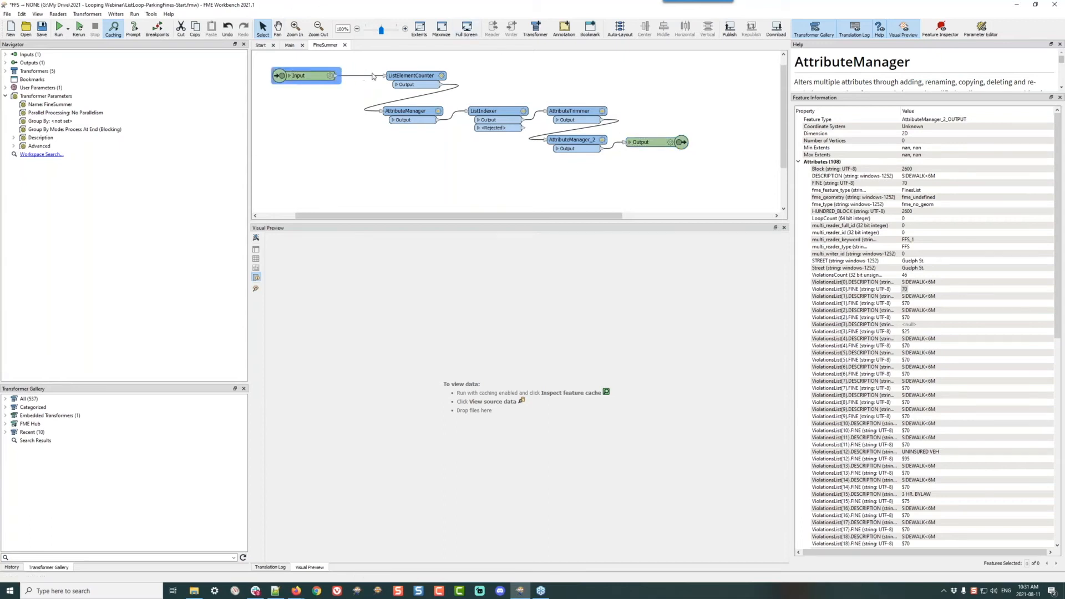
pyautogui.moveTo(402, 78); pyautogui.dragTo(377, 77)
pyautogui.moveTo(407, 114); pyautogui.dragTo(386, 114)
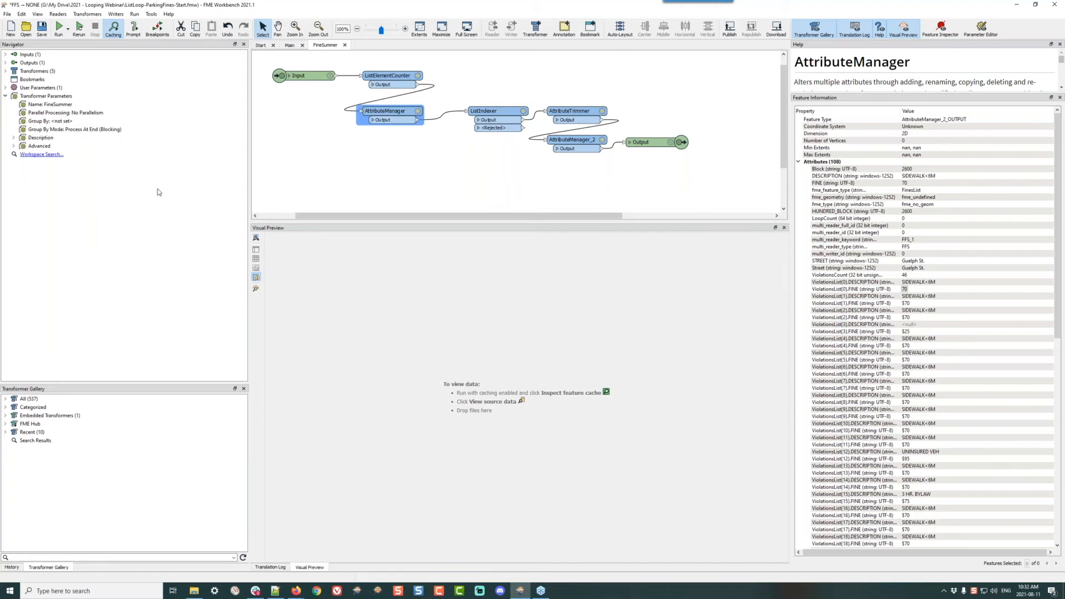
# Add a bookmark named Setup around the ListElementCounter and the first AttributeManager.
pyautogui.moveTo(347, 61); pyautogui.dragTo(439, 154)
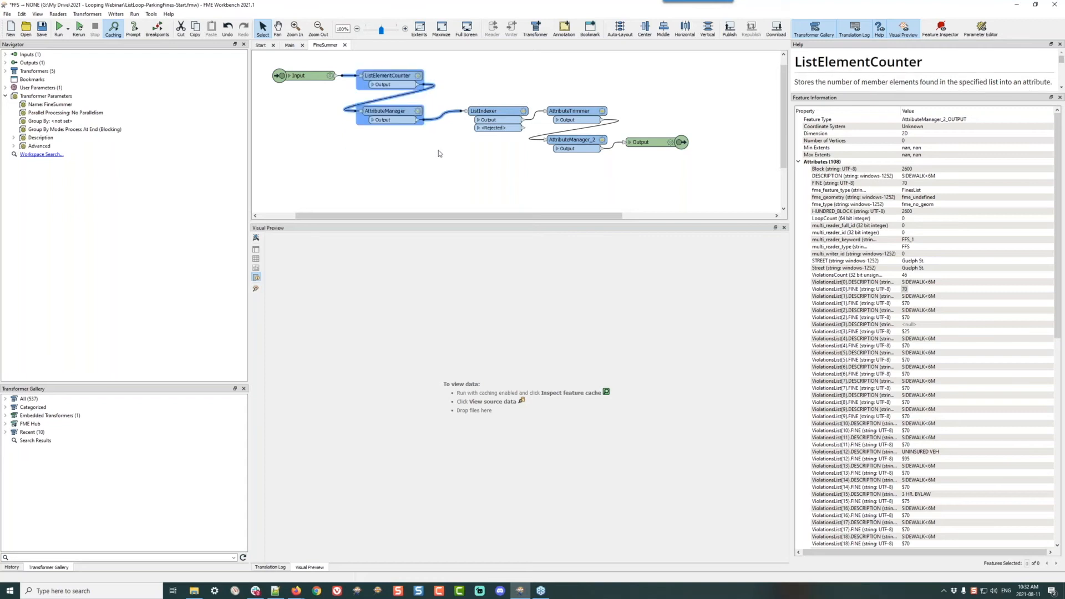
pyautogui.hotkey('ctrl', 'b')
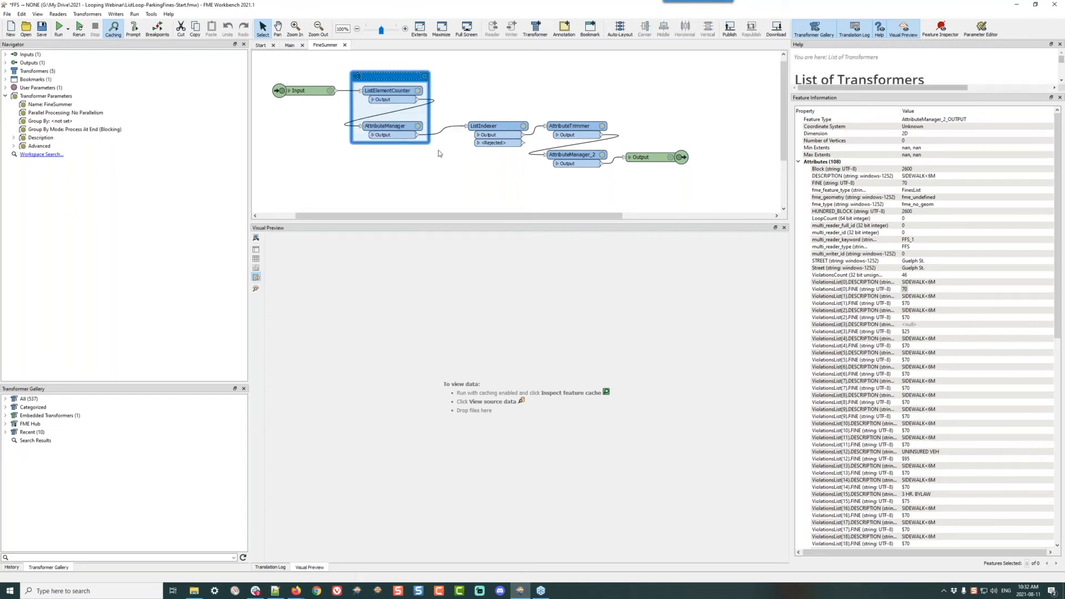
pyautogui.click(477, 201)
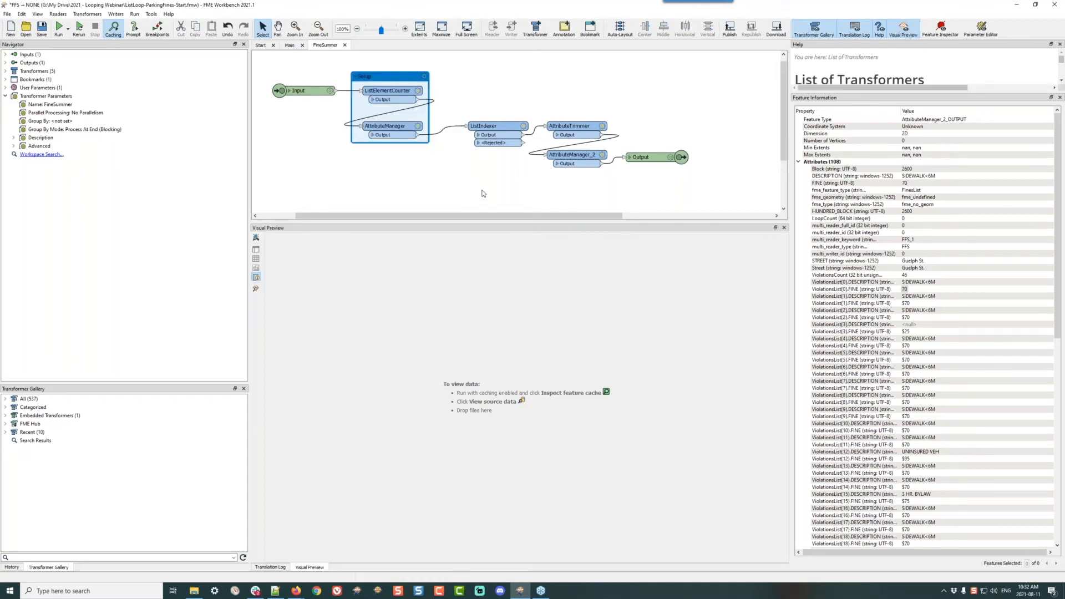
# Stack the ListIndexer and AttributeTrimmer beside the Setup bookmark and group them in a bookmark named Processing.
pyautogui.moveTo(496, 133); pyautogui.dragTo(491, 83)
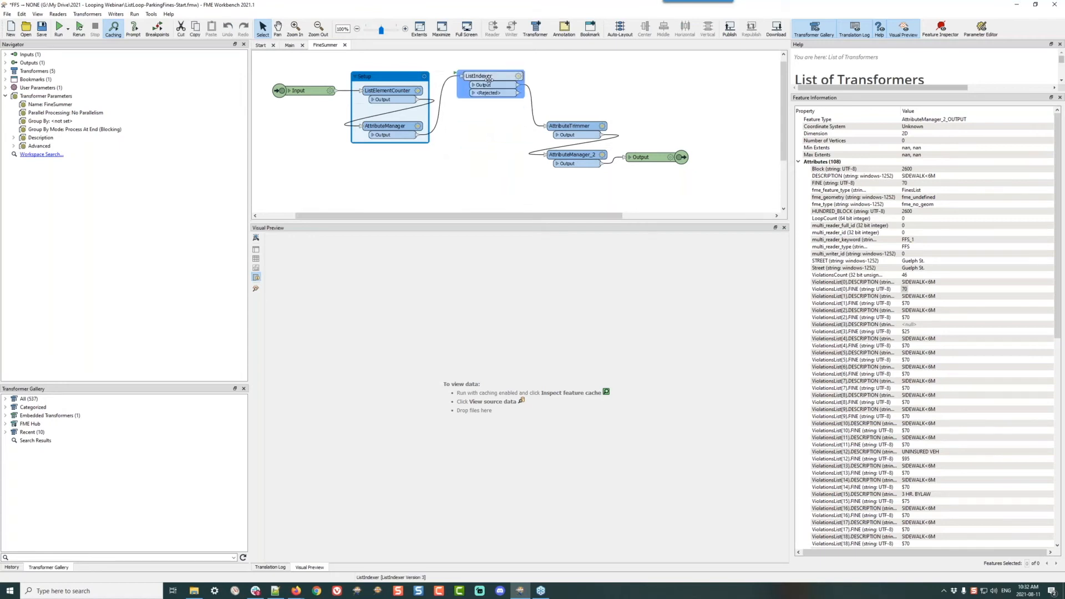
pyautogui.moveTo(563, 125); pyautogui.dragTo(480, 112)
pyautogui.moveTo(451, 62); pyautogui.dragTo(534, 139)
pyautogui.hotkey('ctrl', 'b')
pyautogui.write('Processing')
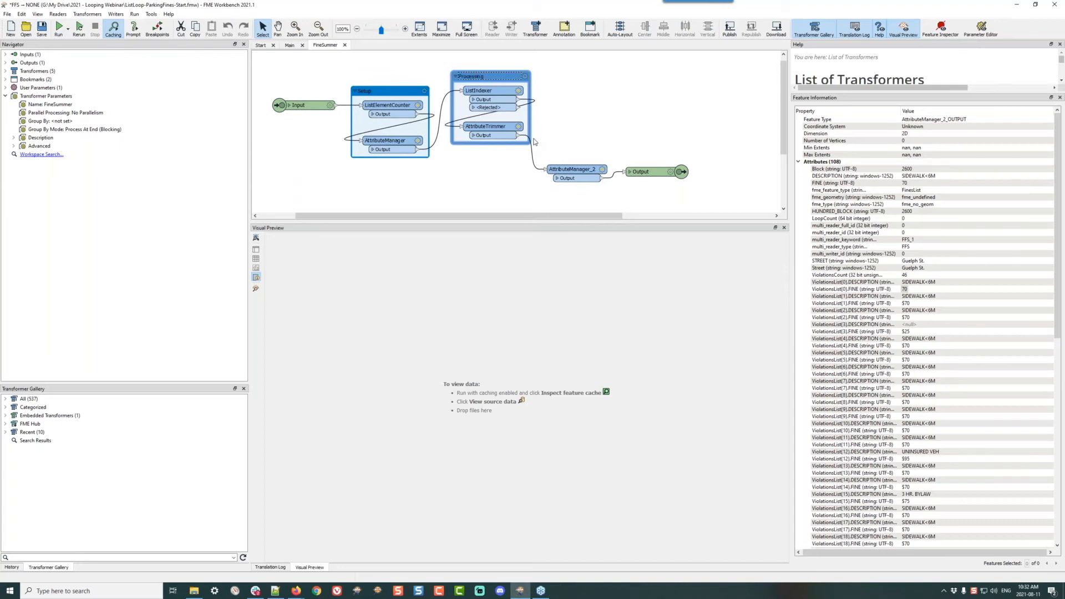
# Move AttributeManager_2 into the Processing bookmark below the AttributeTrimmer and shift the Output port farther away from it.
pyautogui.click(568, 157)
pyautogui.click(571, 172)
pyautogui.moveTo(571, 172); pyautogui.dragTo(572, 117)
pyautogui.moveTo(655, 167); pyautogui.dragTo(717, 121)
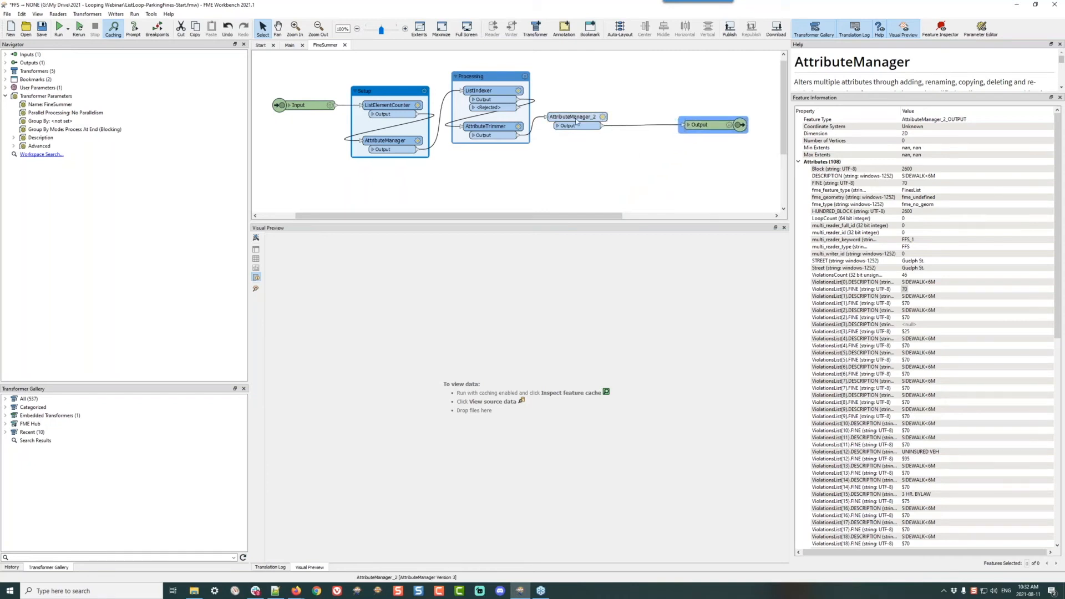
pyautogui.moveTo(578, 121); pyautogui.dragTo(518, 145)
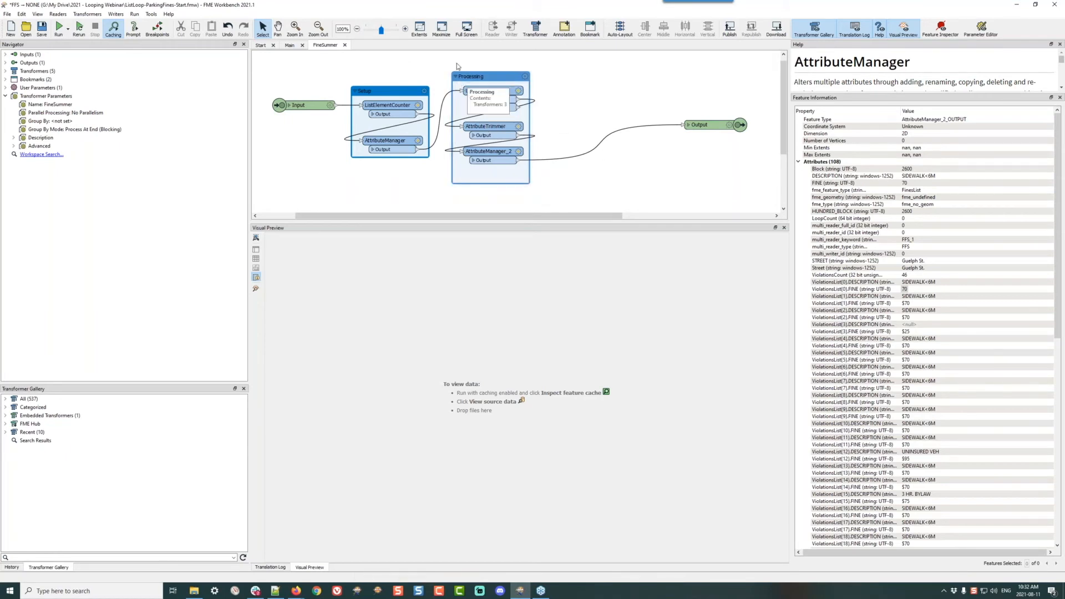
# Insert a second transformer input named LoopStart above the Setup bookmark and connect it to the ListIndexer.
pyautogui.rightClick(412, 66)
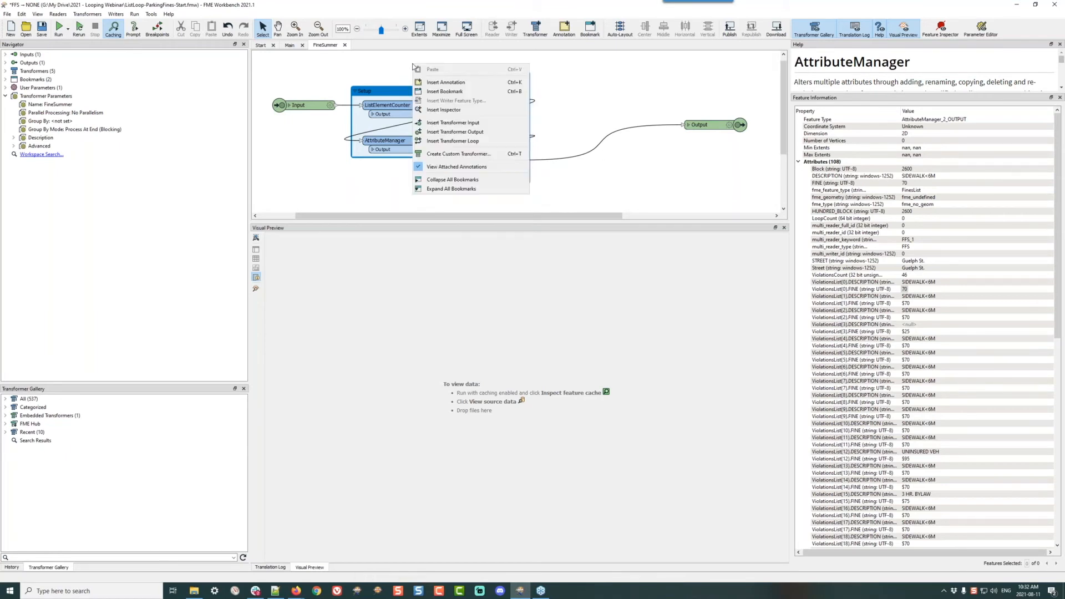
pyautogui.click(438, 123)
pyautogui.write('Lo')
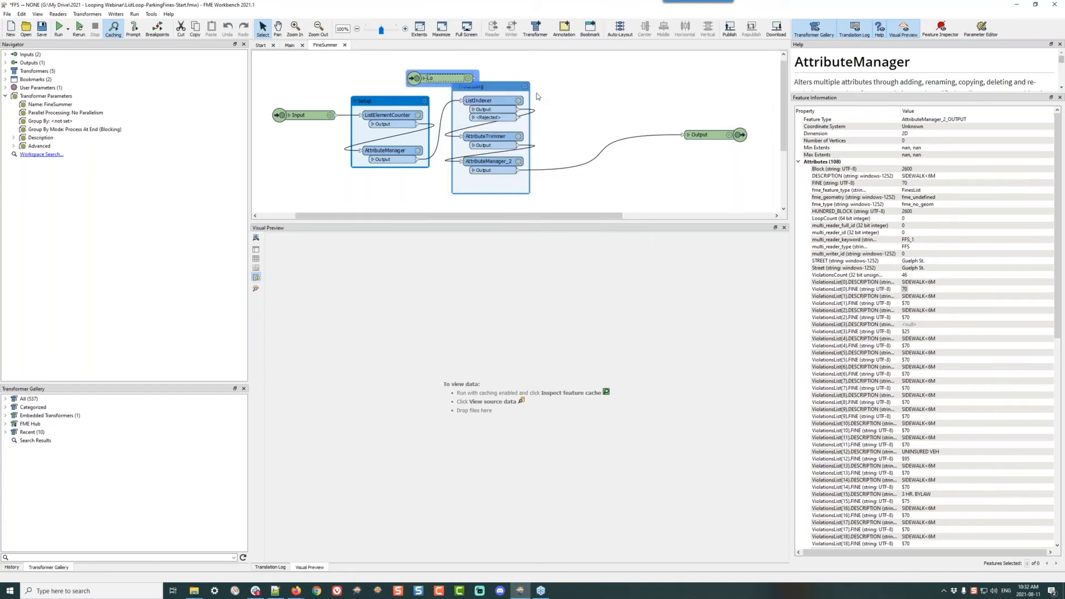
pyautogui.write('opStart')
pyautogui.press('Return')
pyautogui.moveTo(445, 79); pyautogui.dragTo(461, 101)
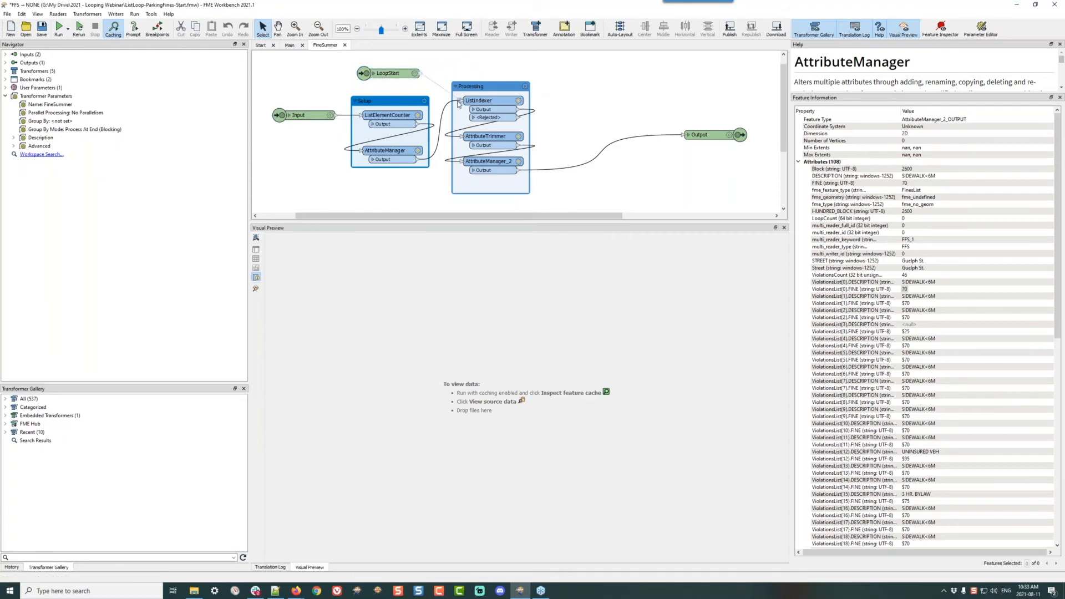
# Insert a transformer loop back to LoopStart, place it below the Output port and reroute AttributeManager_2's output into it.
pyautogui.rightClick(625, 159)
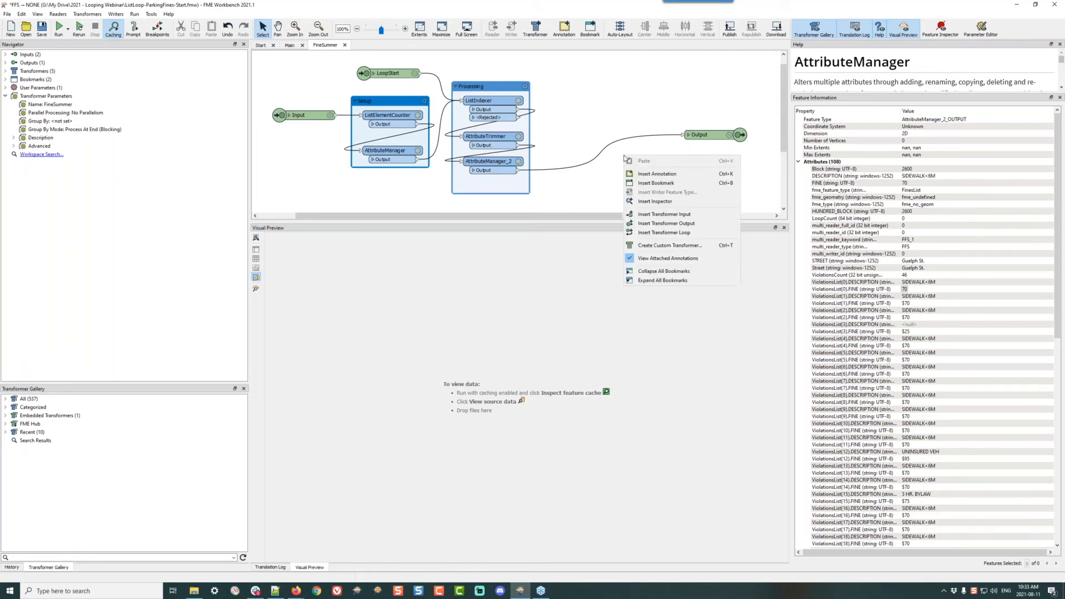
pyautogui.click(664, 233)
pyautogui.click(567, 289)
pyautogui.click(518, 295)
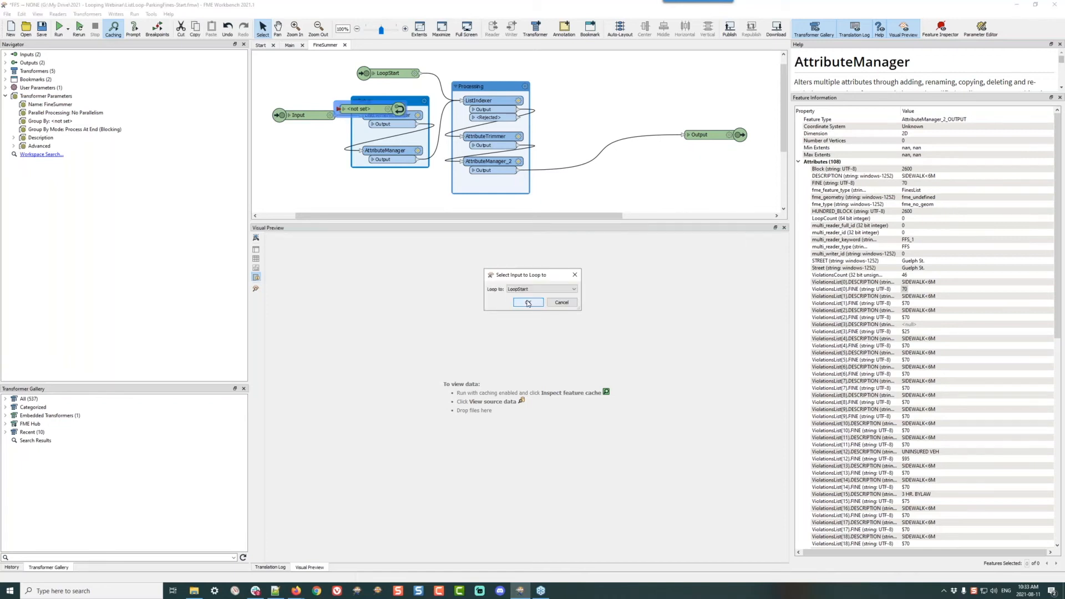
pyautogui.click(528, 303)
pyautogui.moveTo(379, 109); pyautogui.dragTo(705, 181)
pyautogui.moveTo(672, 135); pyautogui.dragTo(649, 175)
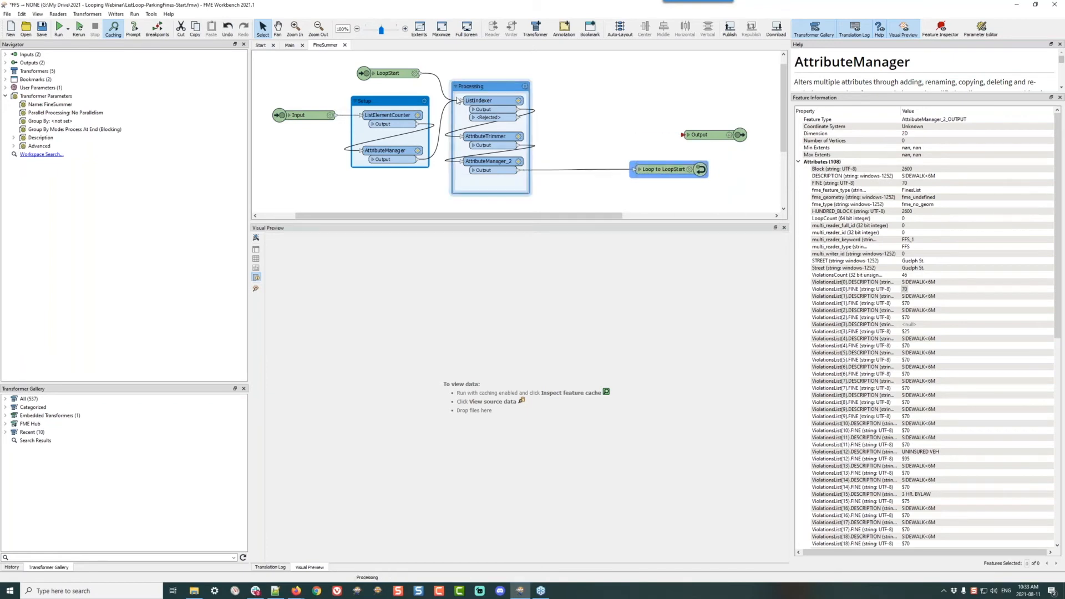
# Shift the loop port away from the Processing bookmark and insert a Tester between AttributeManager_2 and the loop.
pyautogui.click(387, 74)
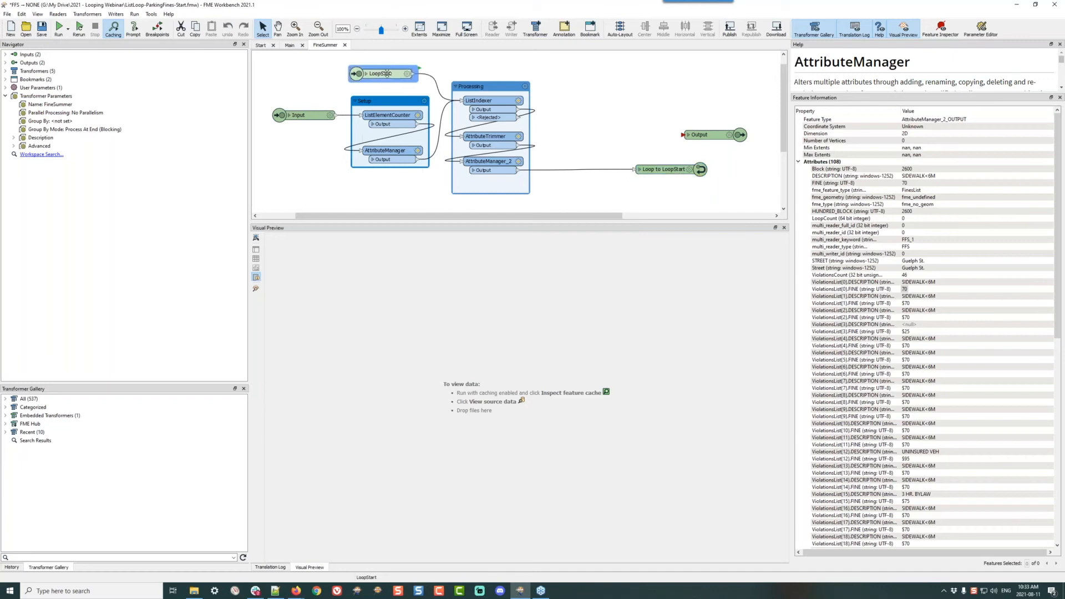
pyautogui.click(662, 169)
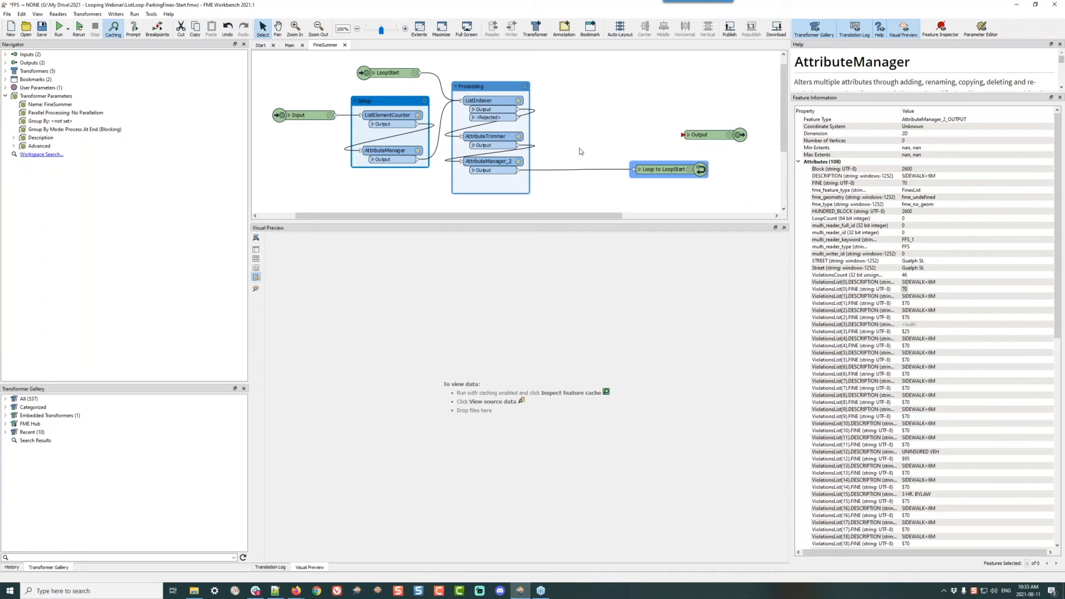
pyautogui.moveTo(661, 173); pyautogui.dragTo(698, 172)
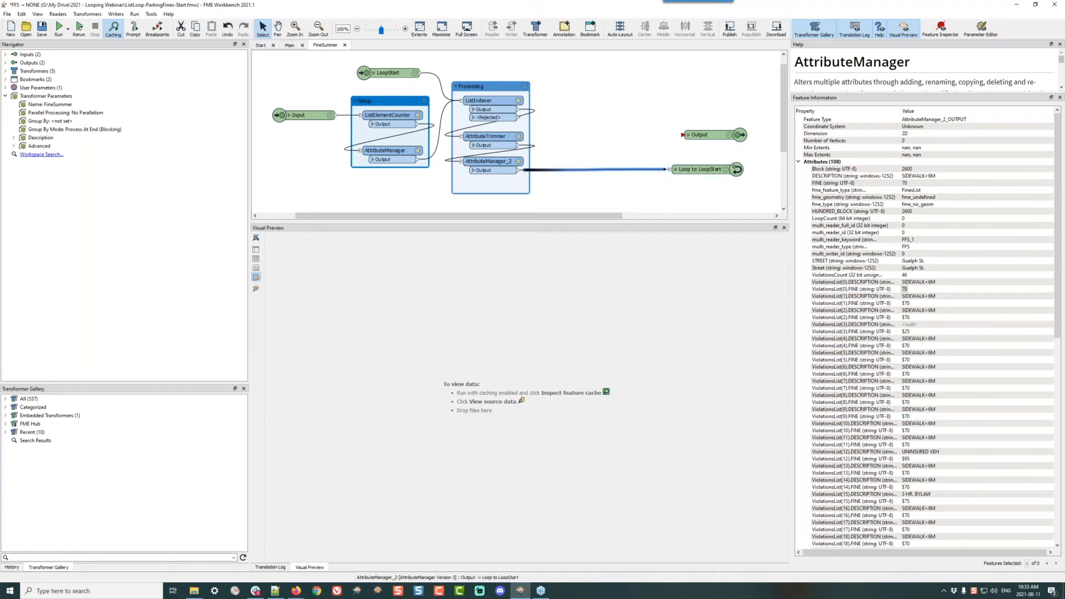
pyautogui.write('tesst')
pyautogui.press('BackSpace')
pyautogui.press('BackSpace')
pyautogui.write('t')
pyautogui.press('Return')
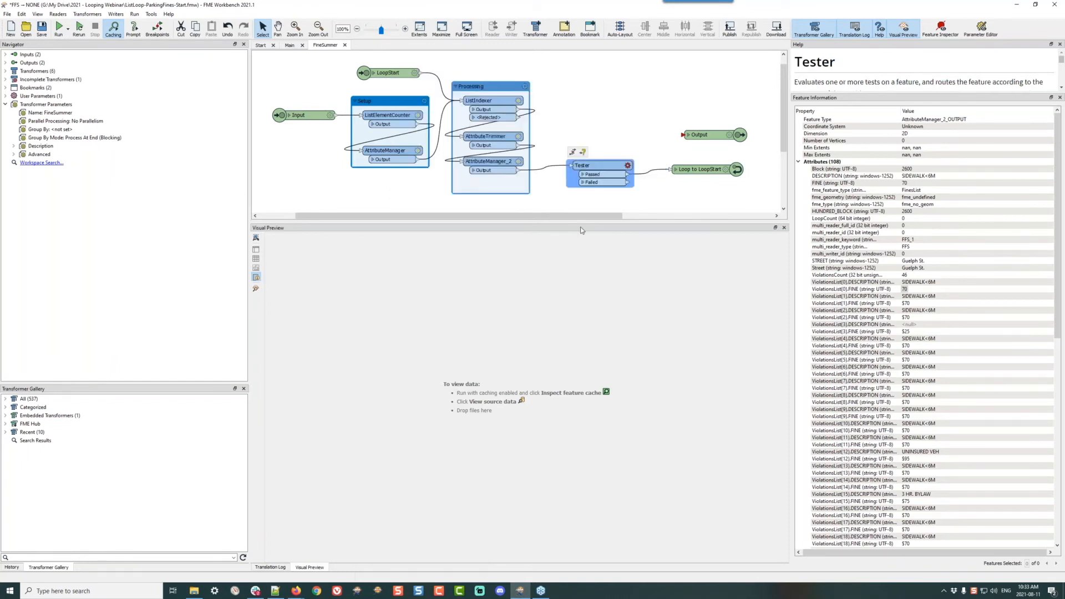
pyautogui.moveTo(626, 167); pyautogui.dragTo(624, 138)
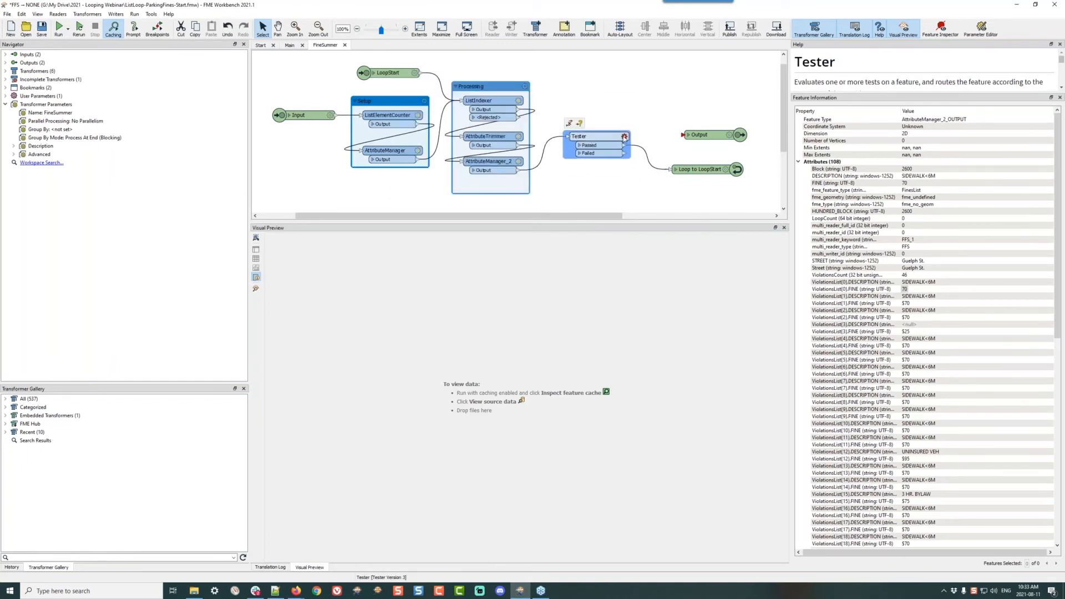
# Set the Tester clause to LoopCount = ViolationsCount, then route its Passed port to Output and its Failed port to the loop.
pyautogui.moveTo(624, 138)
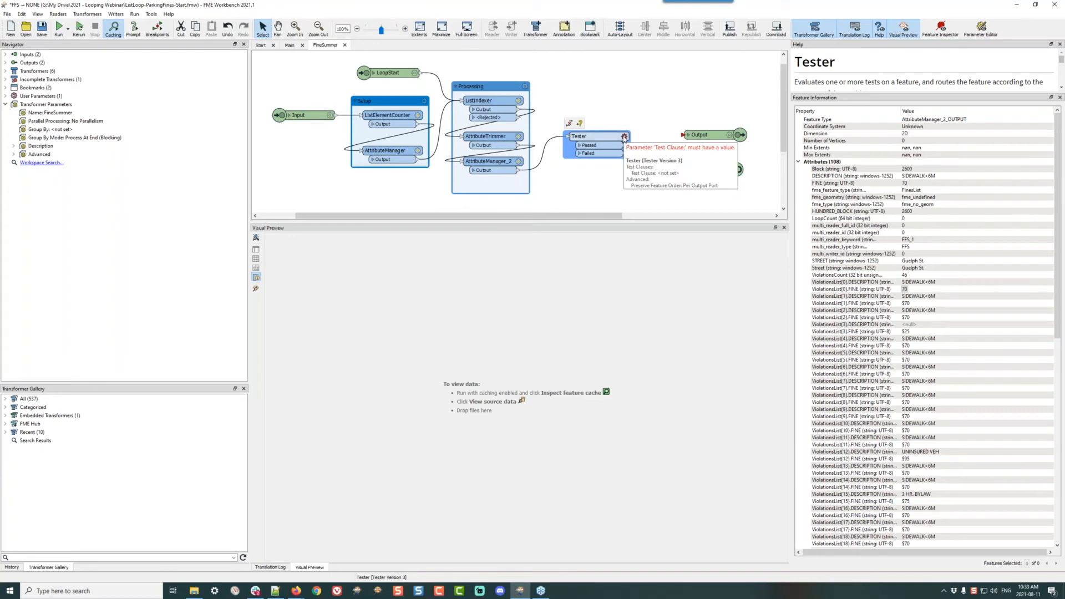
pyautogui.click(624, 138)
pyautogui.click(524, 238)
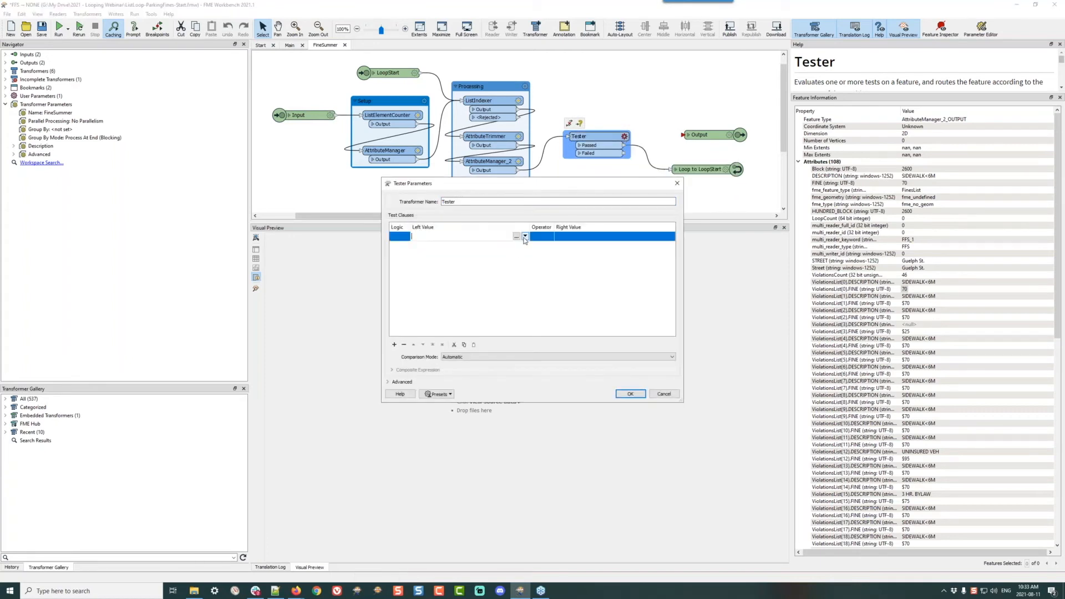
pyautogui.click(525, 239)
pyautogui.moveTo(547, 249)
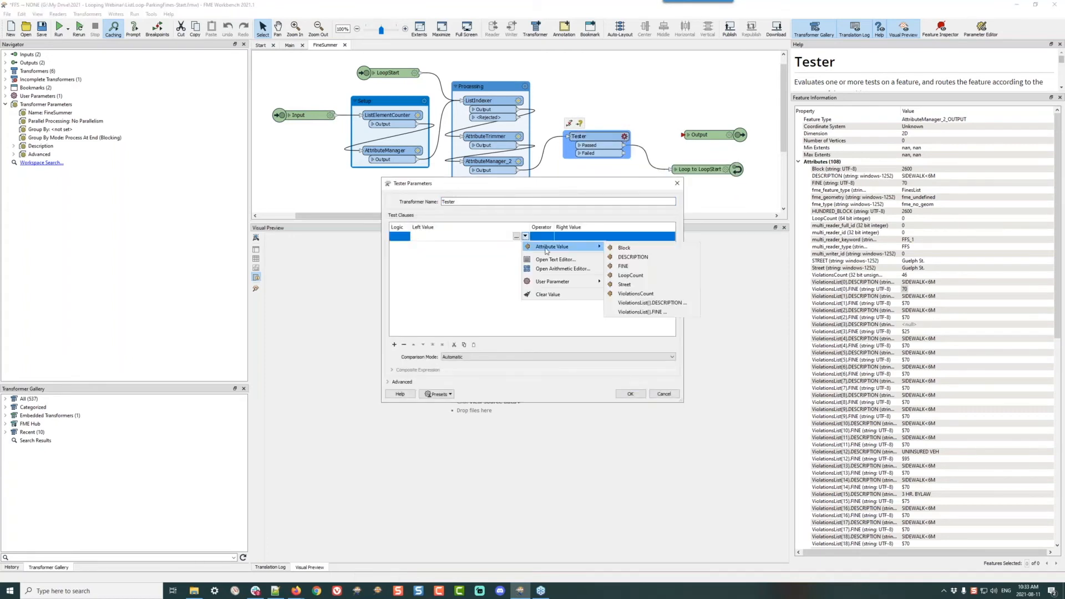
pyautogui.click(635, 278)
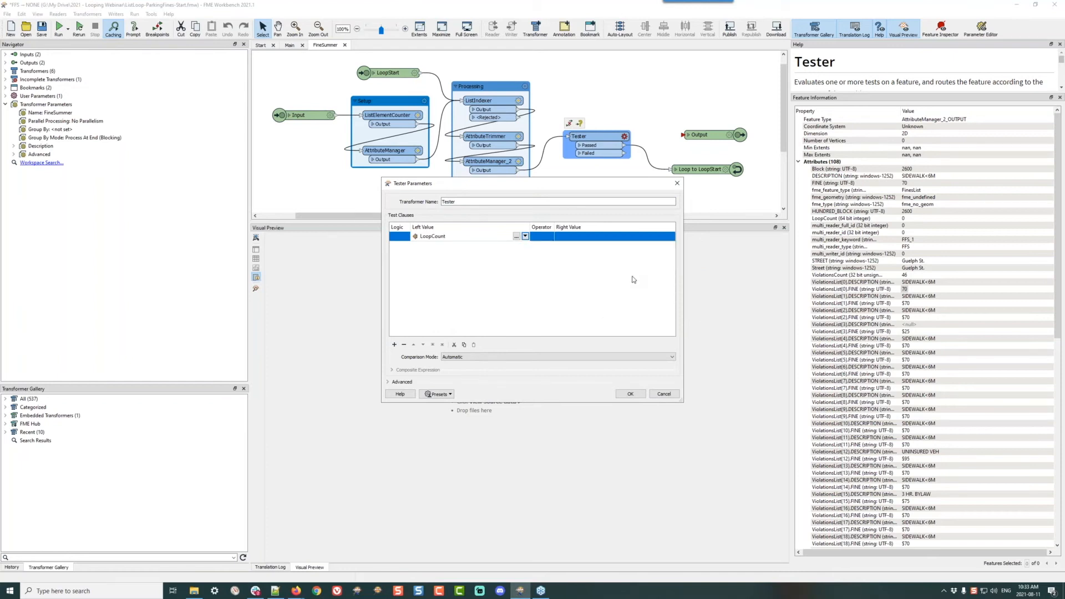
pyautogui.click(629, 237)
pyautogui.click(670, 236)
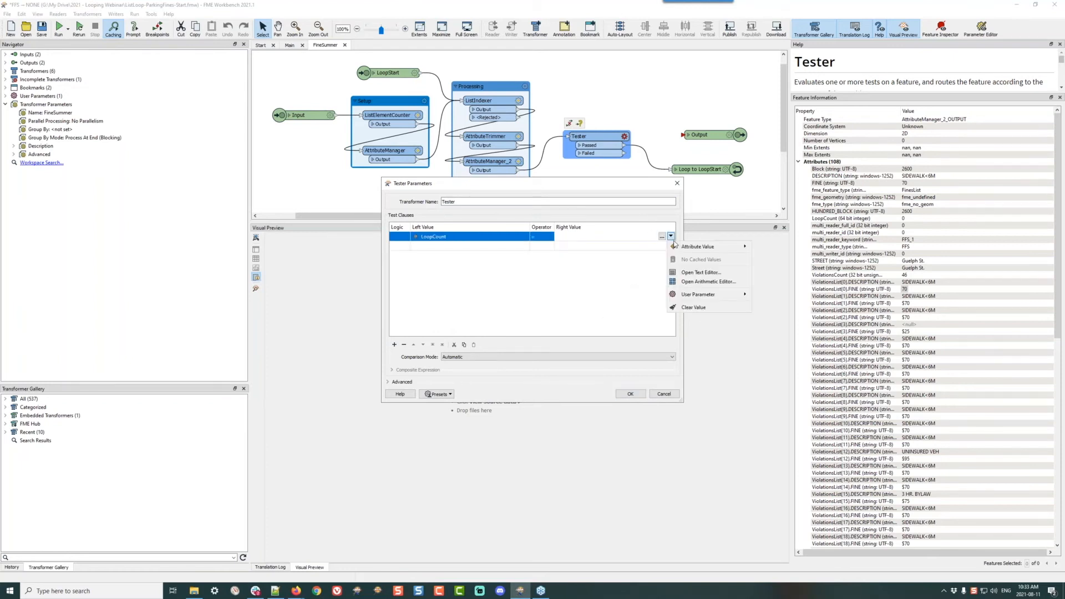
pyautogui.moveTo(715, 247)
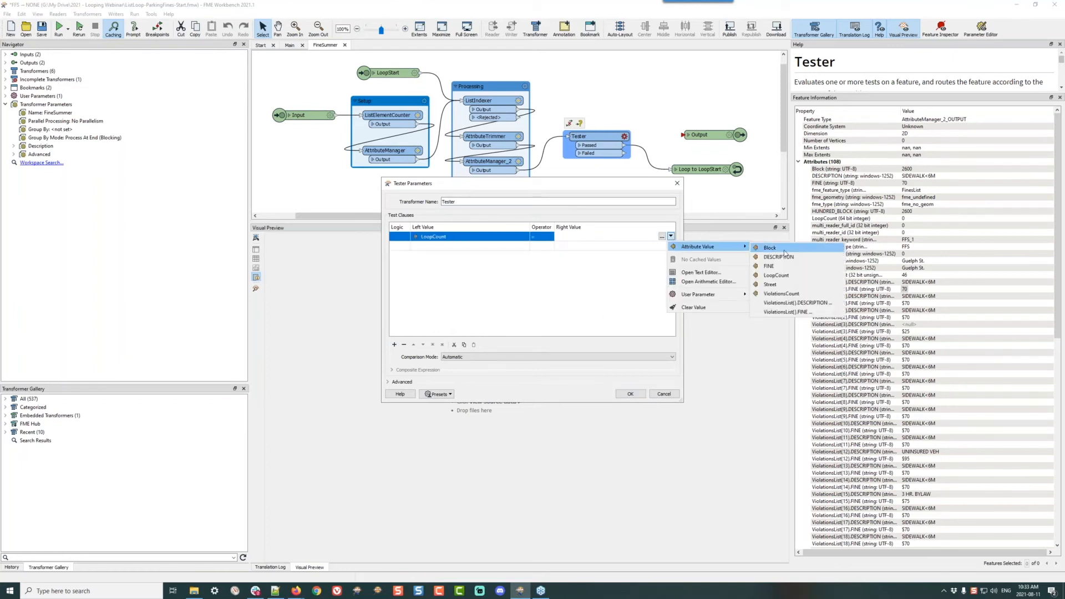
pyautogui.click(788, 294)
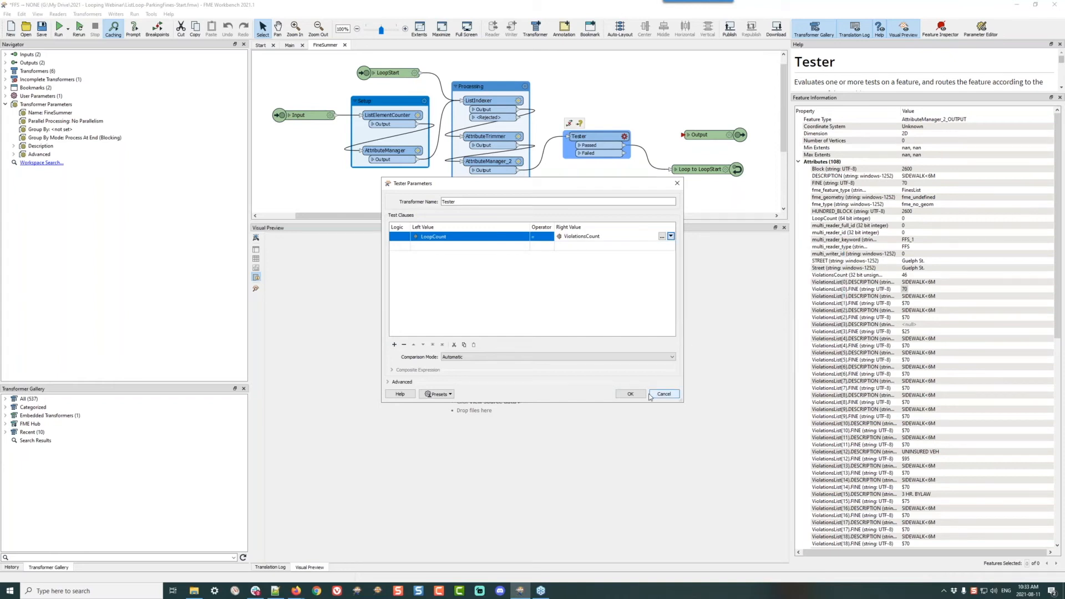
pyautogui.click(630, 394)
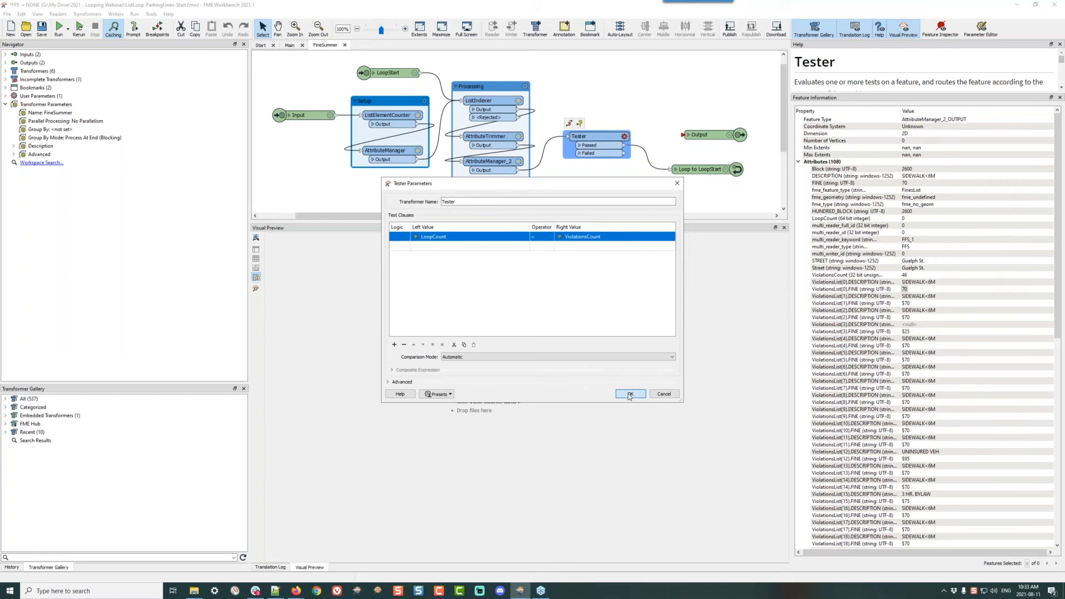
pyautogui.moveTo(629, 146); pyautogui.dragTo(680, 137)
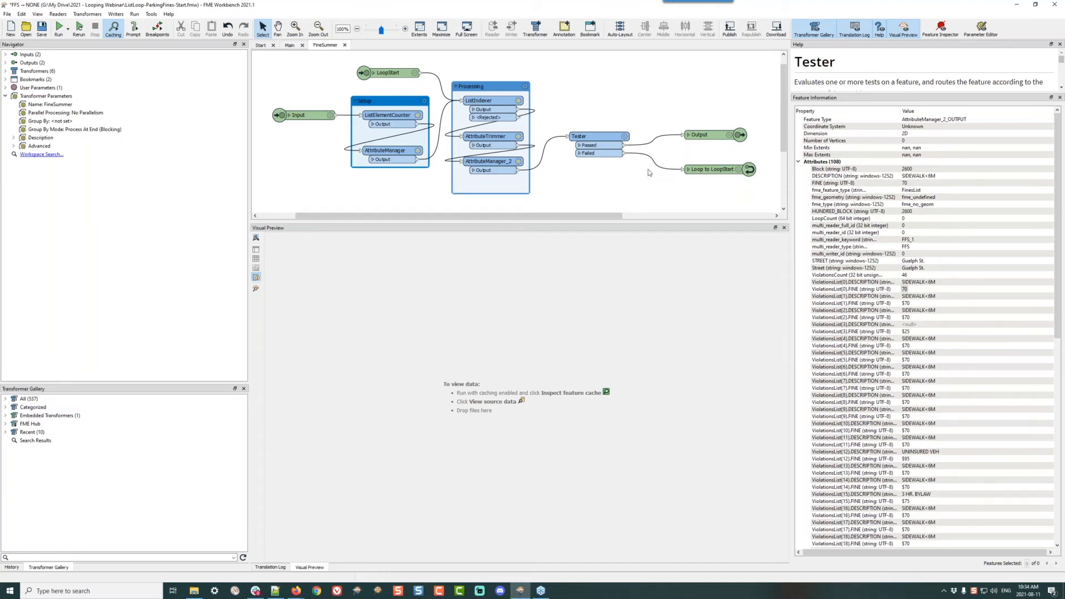
# Insert an AttributeManager between the Tester's Failed port and the loop, and place it directly below the Tester.
pyautogui.write('attrm')
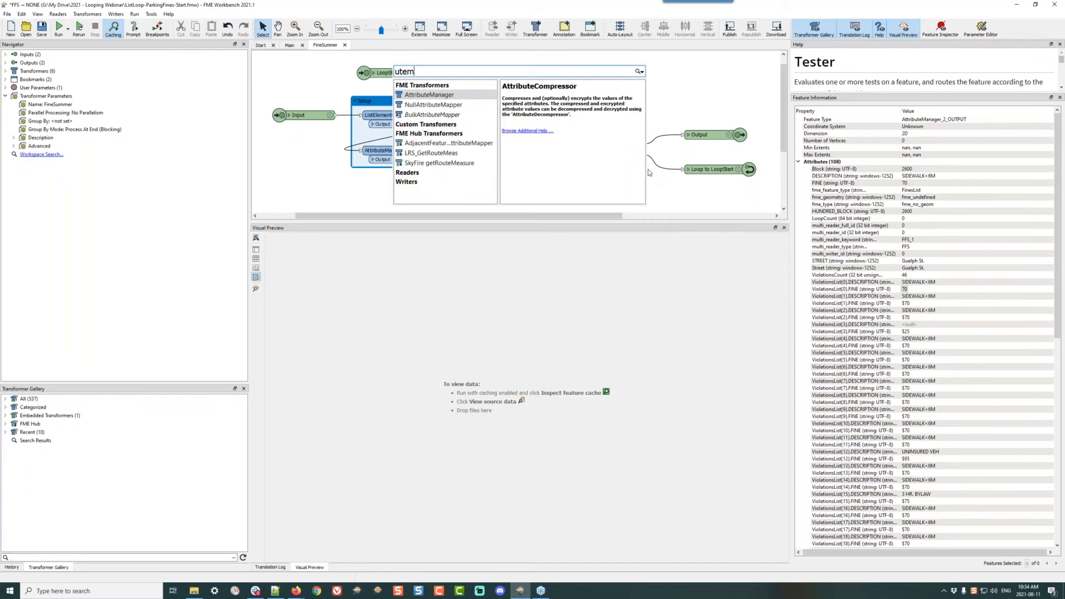
pyautogui.press('Return')
pyautogui.moveTo(649, 173); pyautogui.dragTo(579, 170)
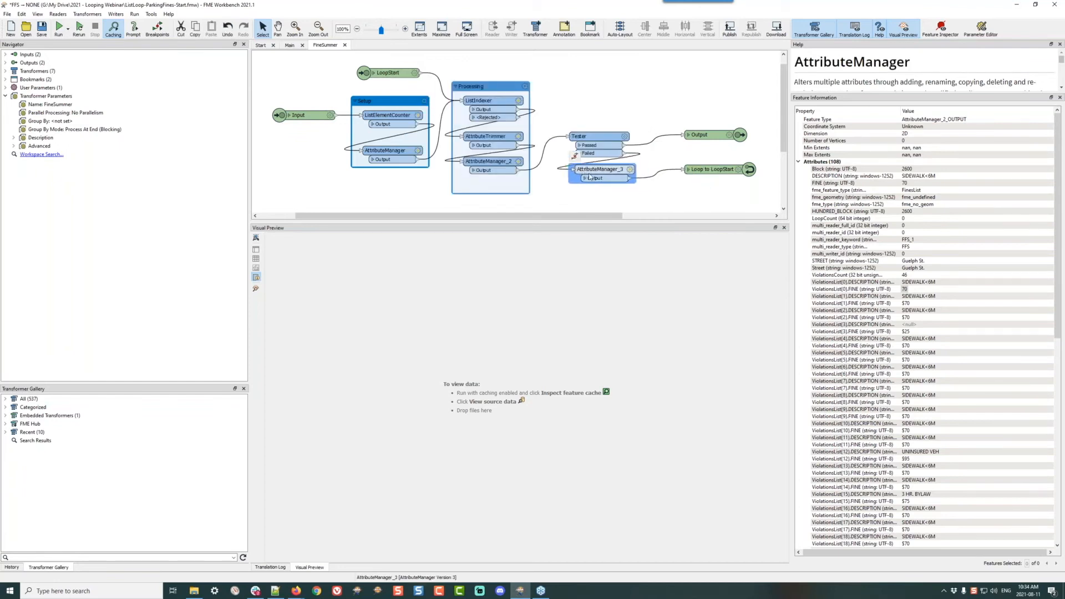
pyautogui.click(630, 171)
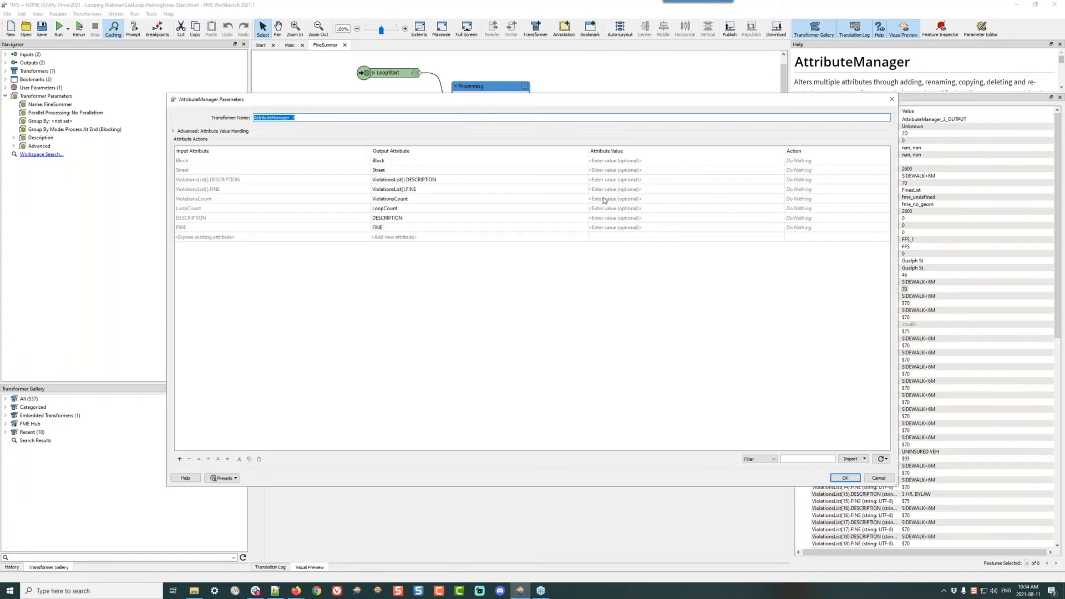
pyautogui.click(451, 209)
pyautogui.click(773, 211)
pyautogui.click(780, 208)
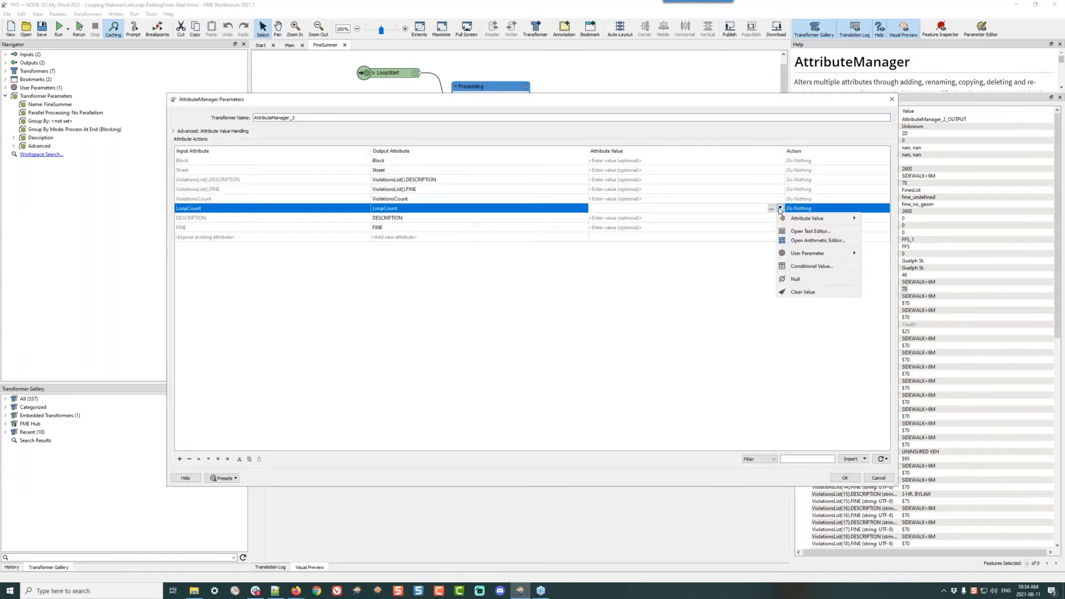
pyautogui.click(793, 241)
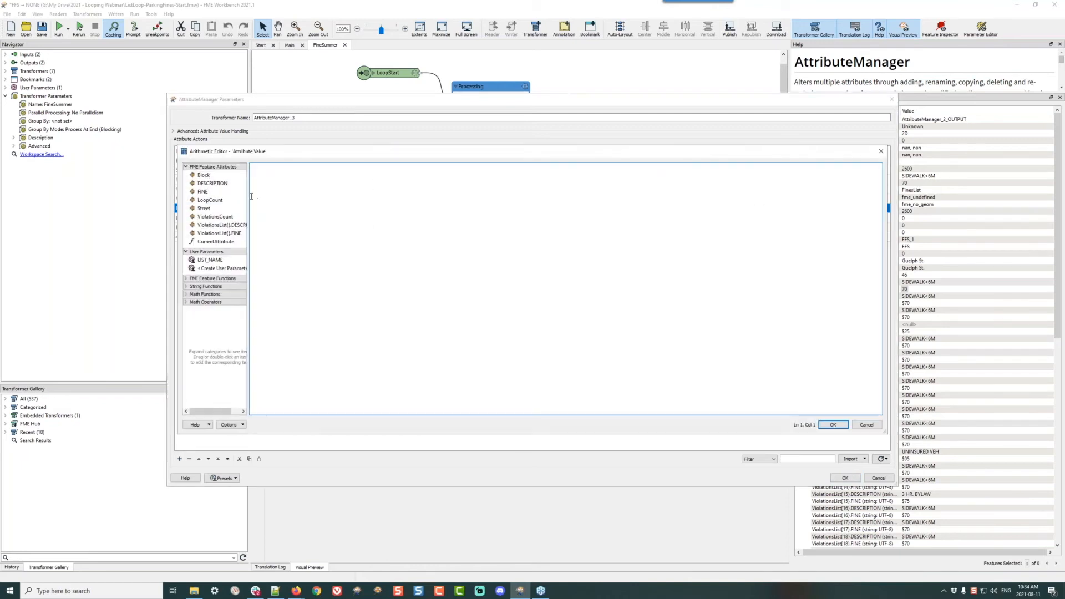
pyautogui.doubleClick(210, 200)
pyautogui.write('+1')
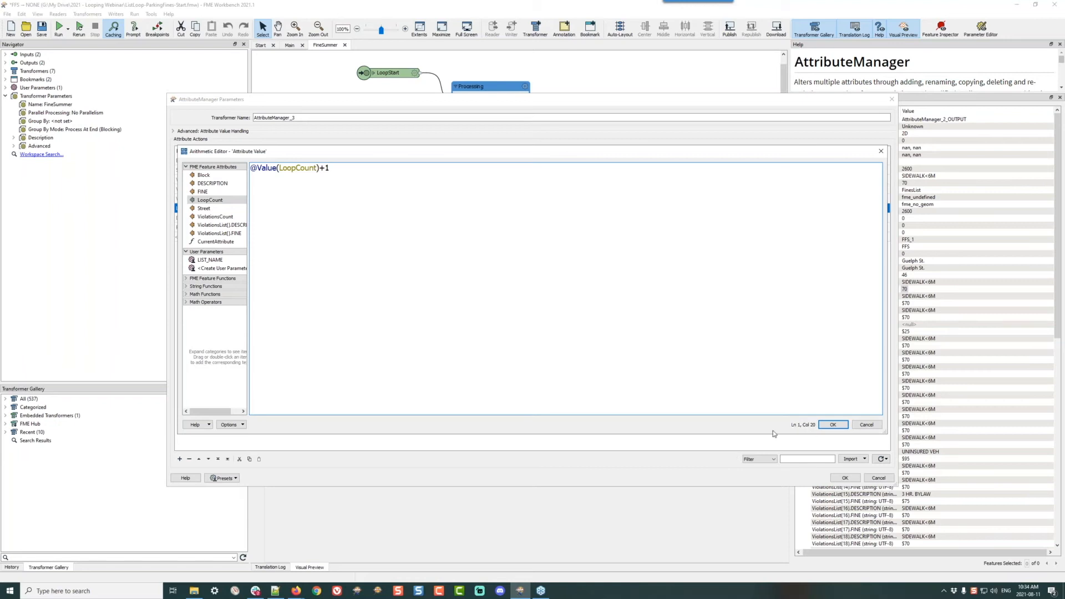
pyautogui.click(830, 426)
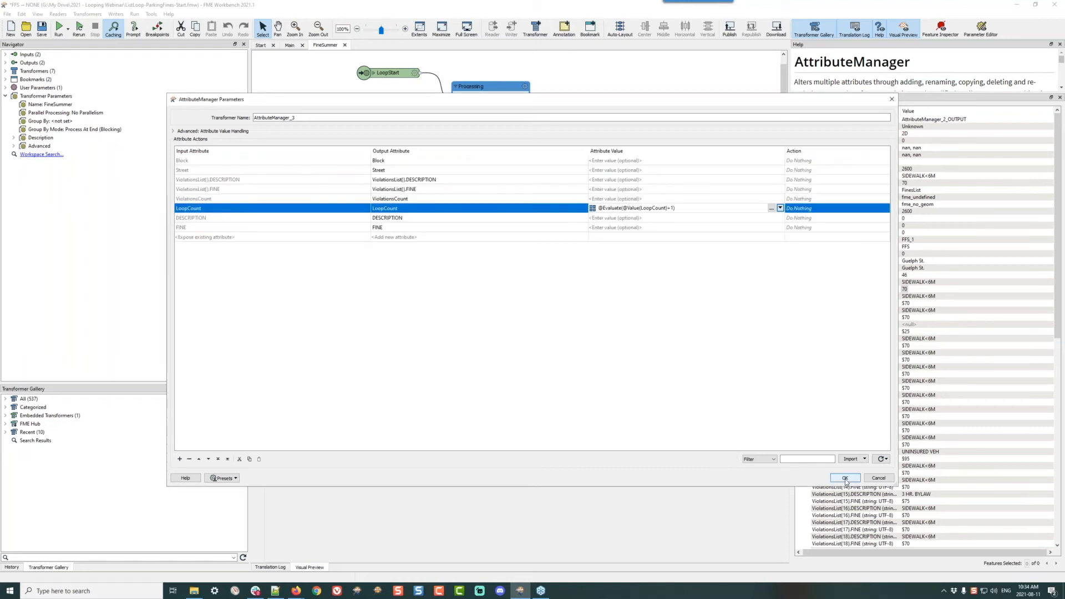
pyautogui.click(845, 478)
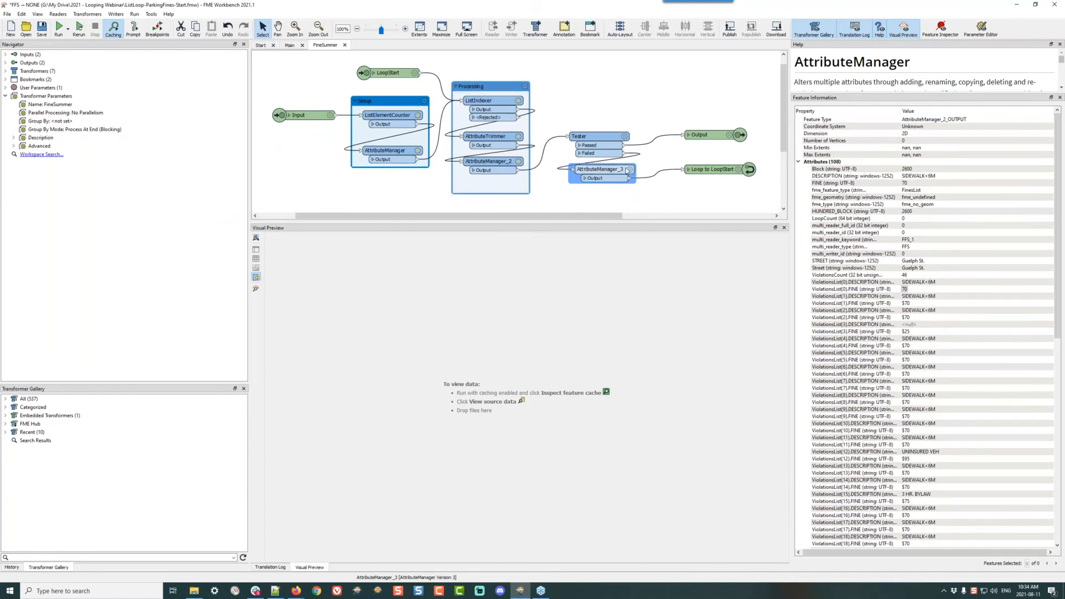
# Align AttributeManager_3 under the Tester and review the Tester's clause and the LoopCount increment.
pyautogui.moveTo(603, 138)
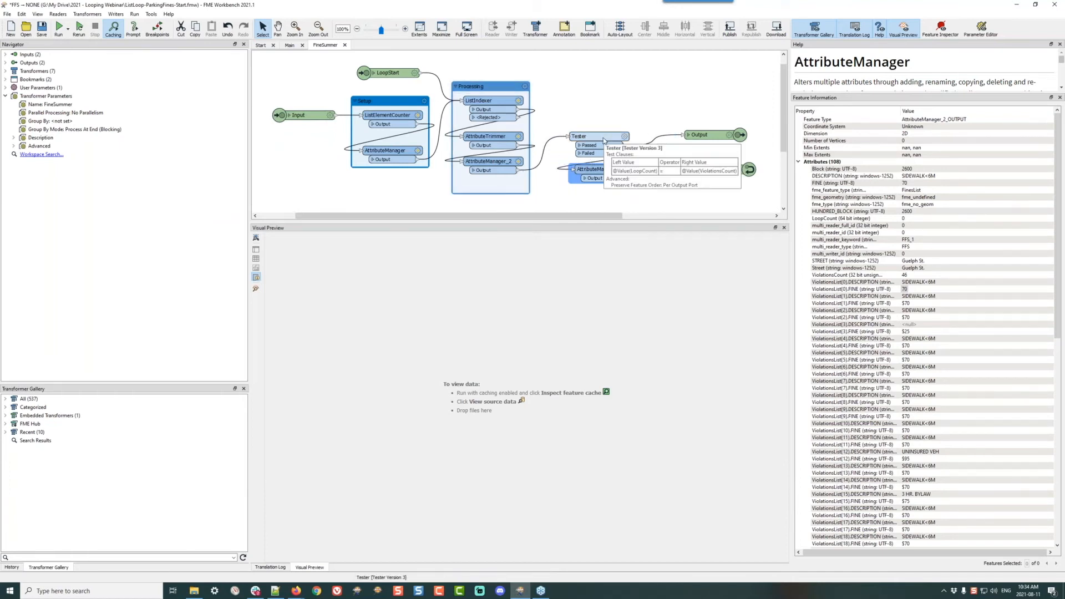
pyautogui.moveTo(599, 174)
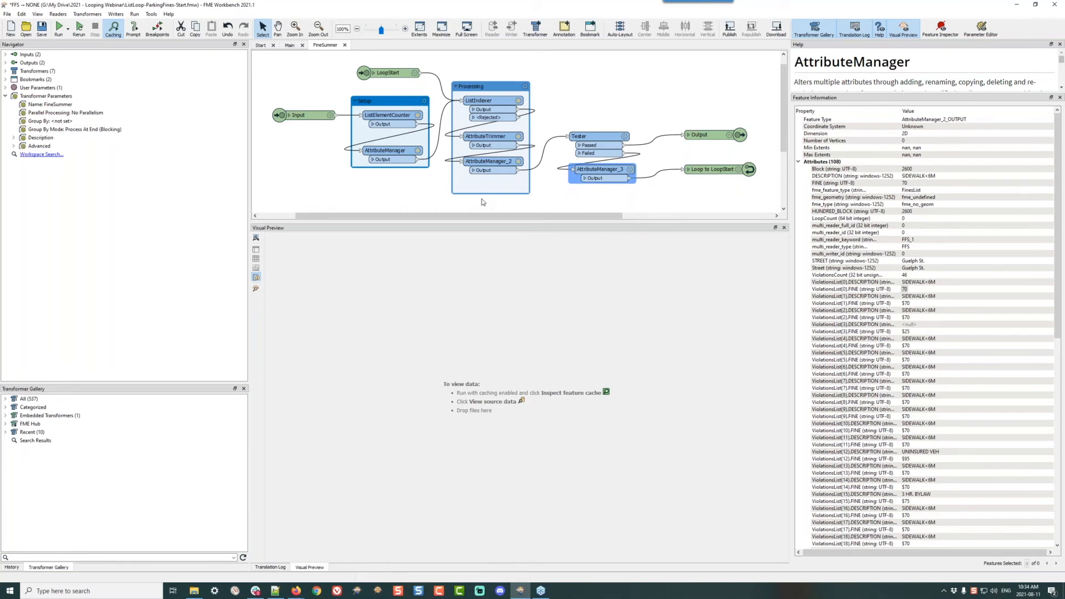
pyautogui.moveTo(601, 170); pyautogui.dragTo(595, 169)
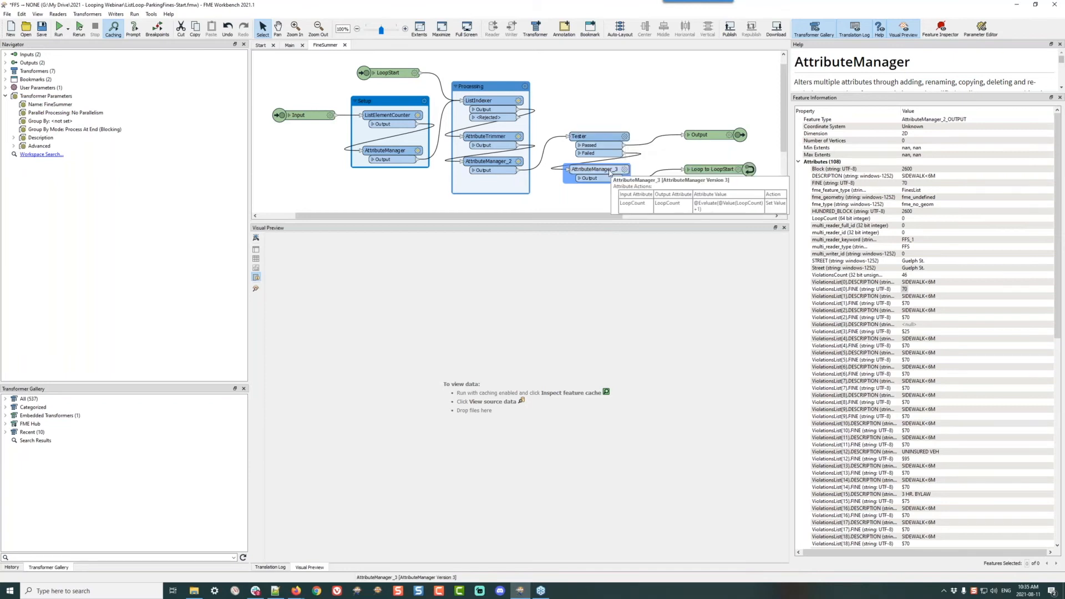
pyautogui.doubleClick(620, 138)
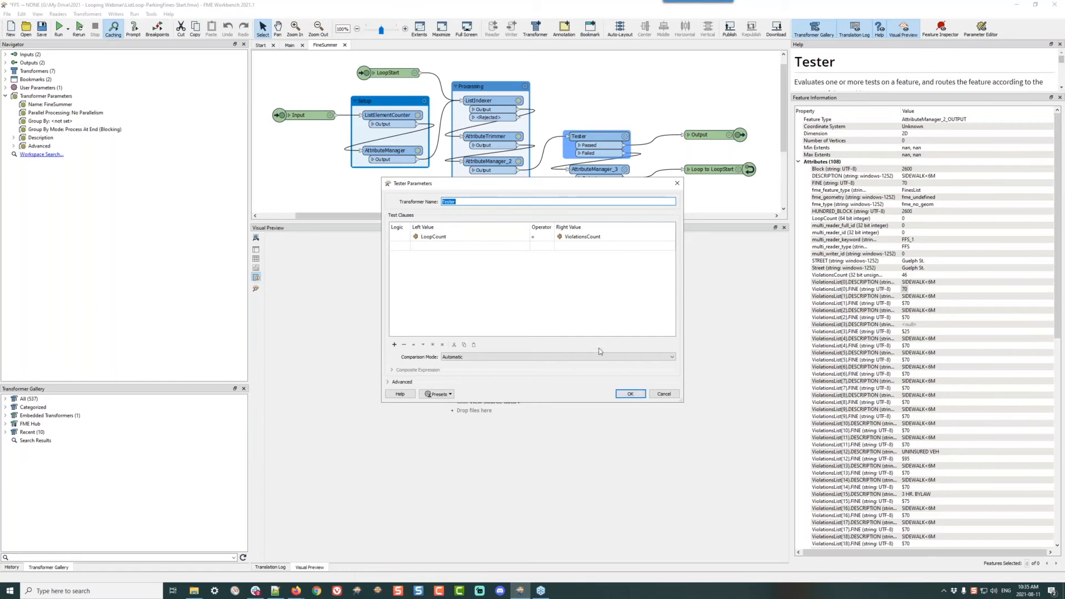
pyautogui.click(631, 394)
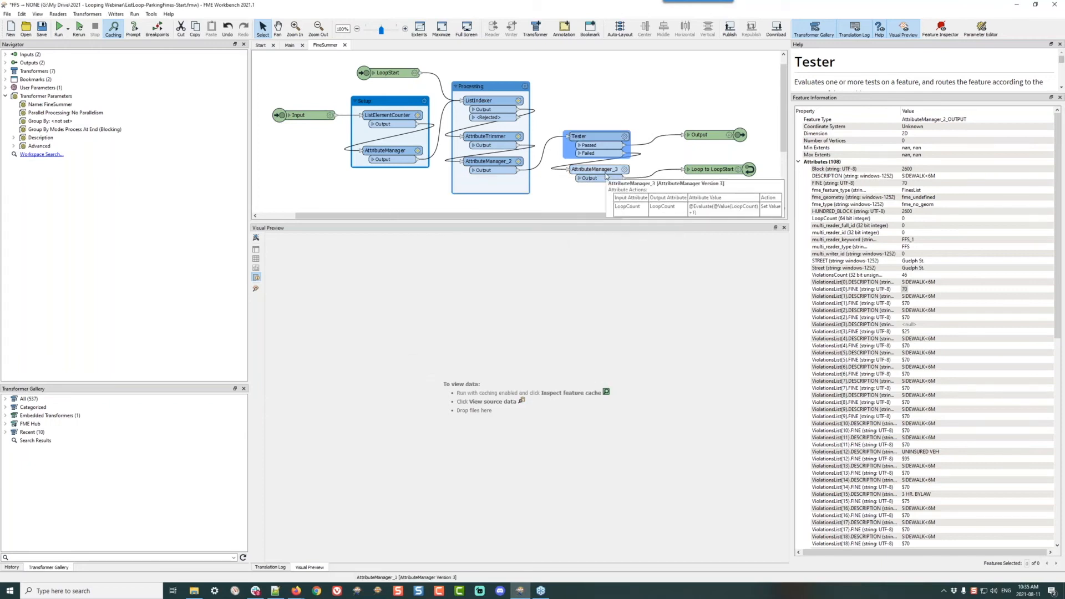
pyautogui.click(586, 172)
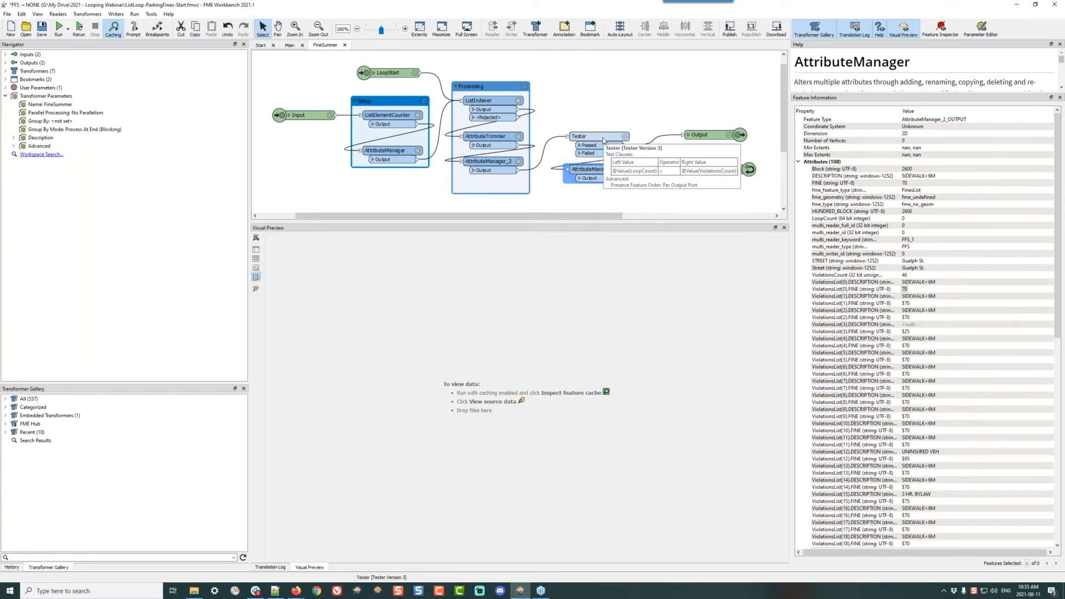
# Group the Tester and AttributeManager_3 in a new bookmark named Loop Close.
pyautogui.moveTo(590, 108); pyautogui.dragTo(594, 189)
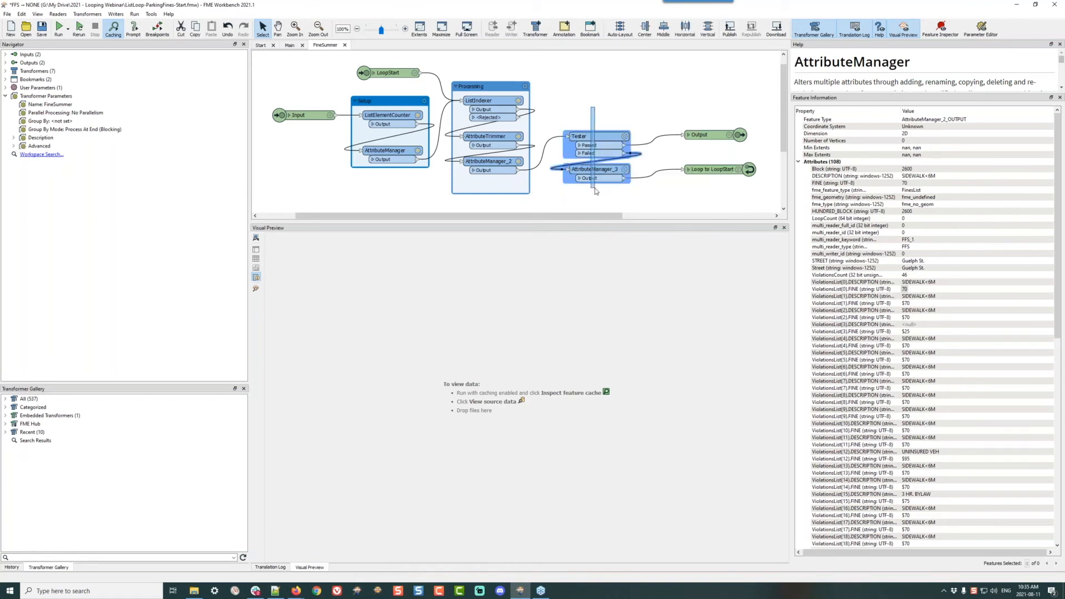
pyautogui.hotkey('ctrl', 'b')
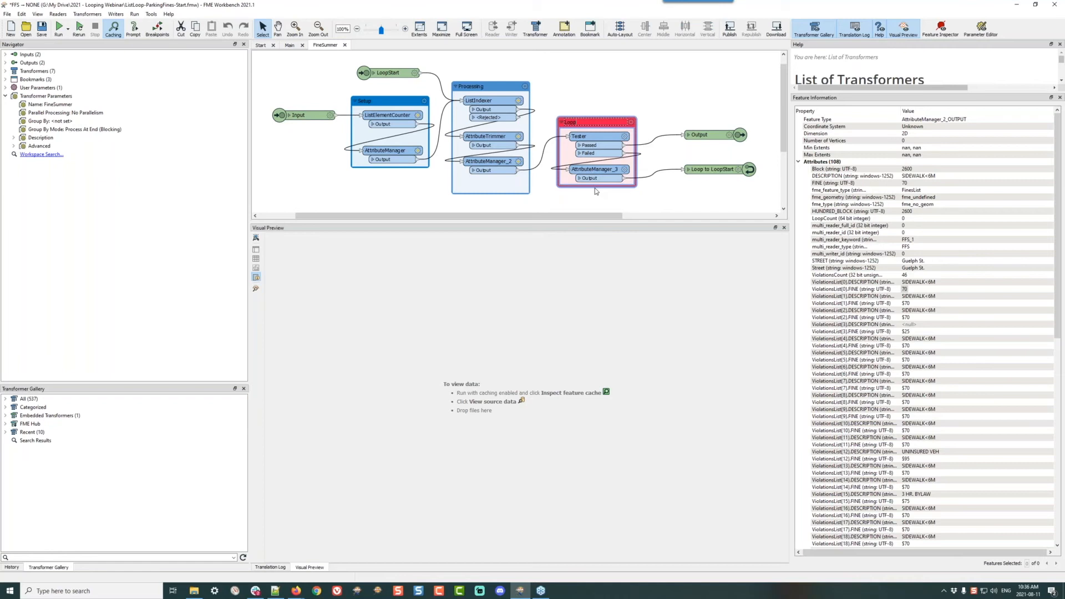
pyautogui.write('Loop Close')
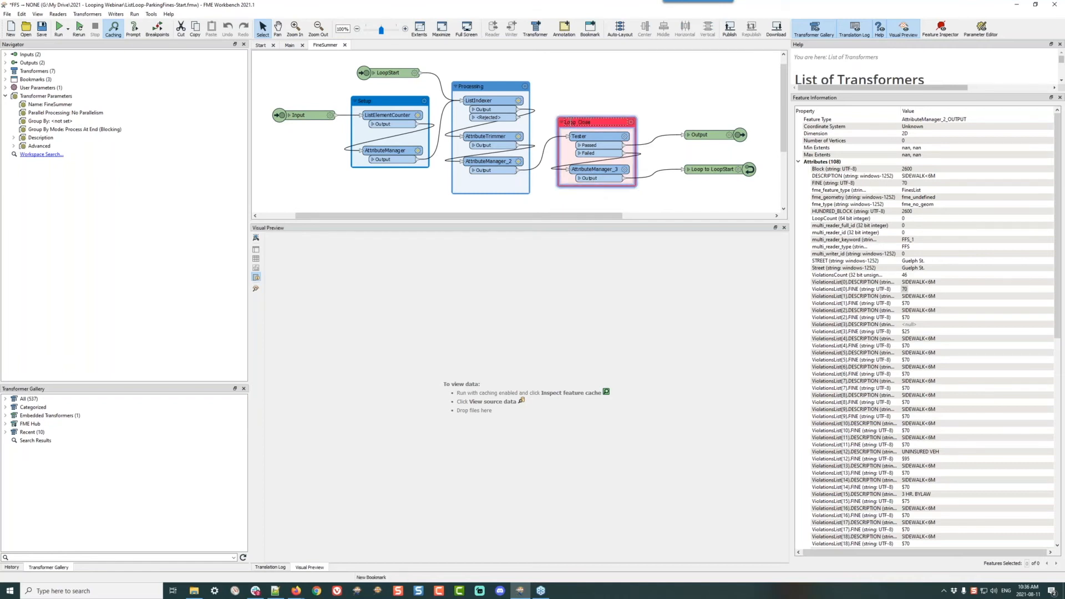
pyautogui.write('p')
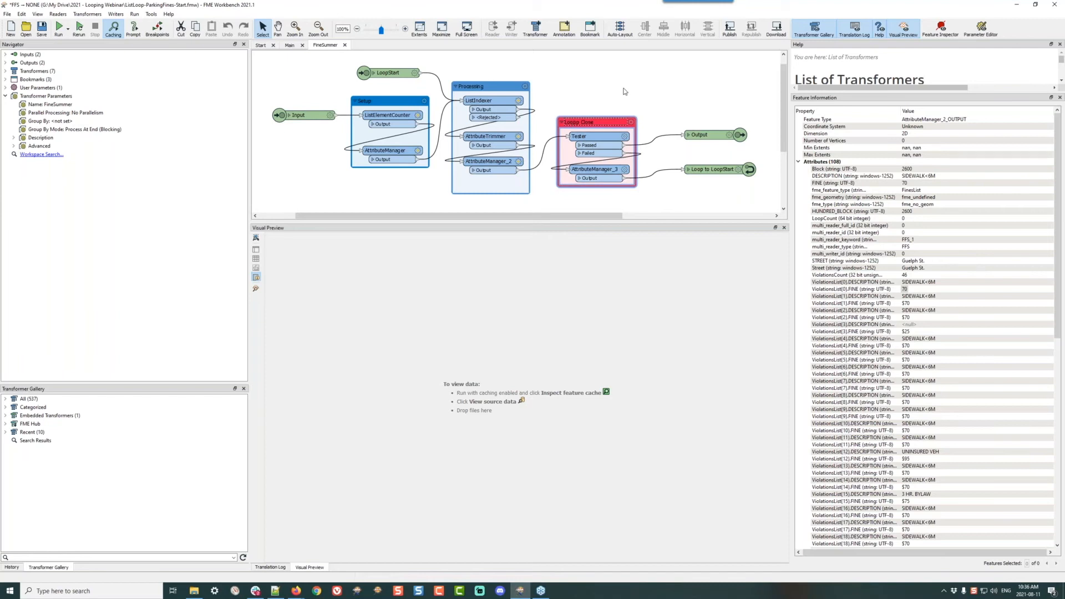
pyautogui.click(625, 91)
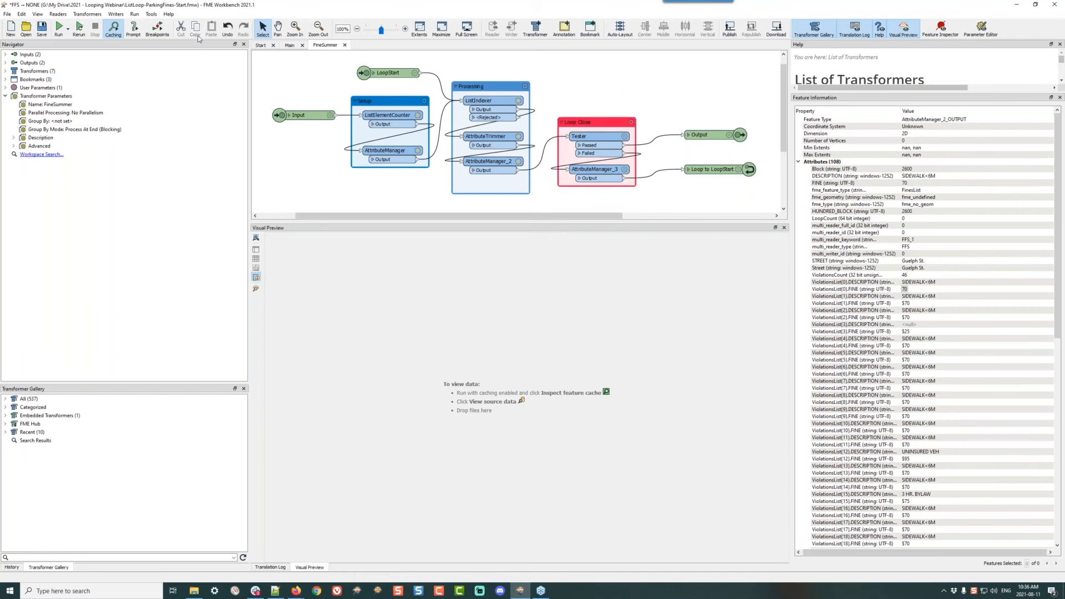
# Run the workspace with feature caching and inspect the Sampler's Sampled features on the main canvas.
pyautogui.click(59, 31)
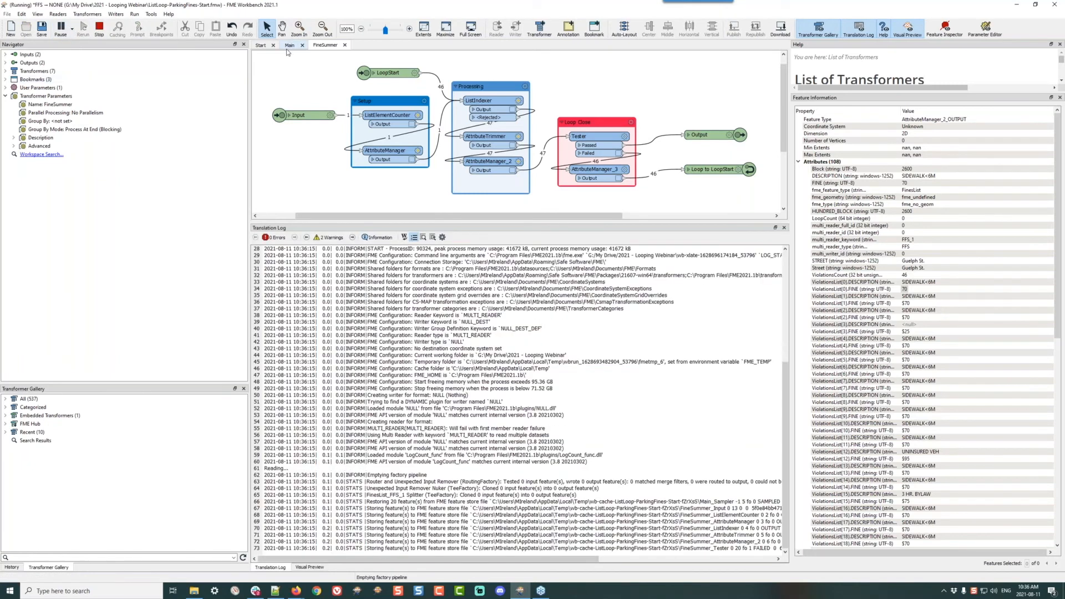
pyautogui.click(288, 47)
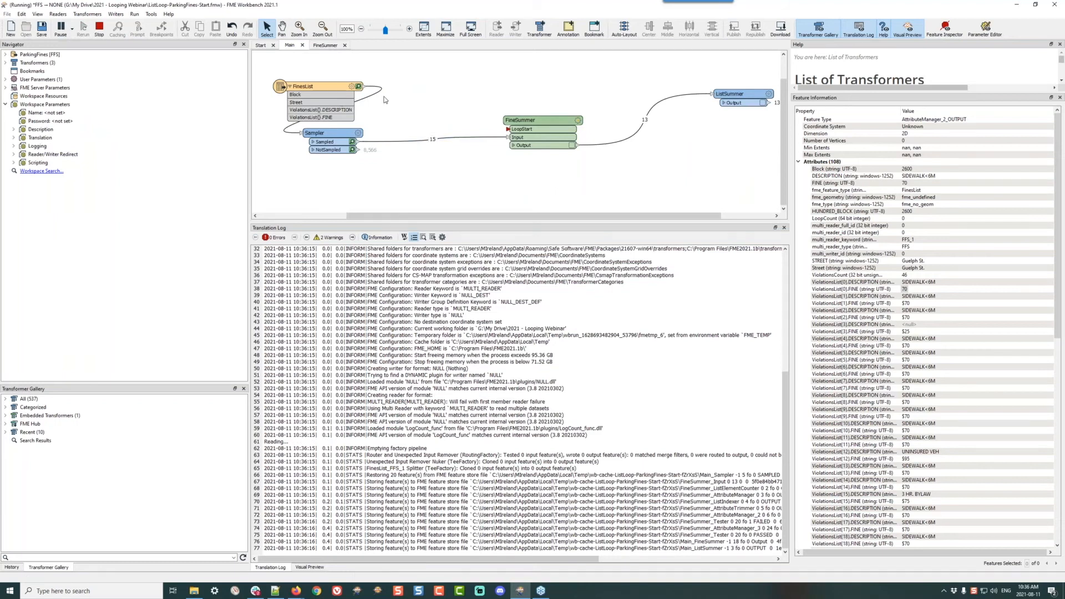
pyautogui.click(325, 45)
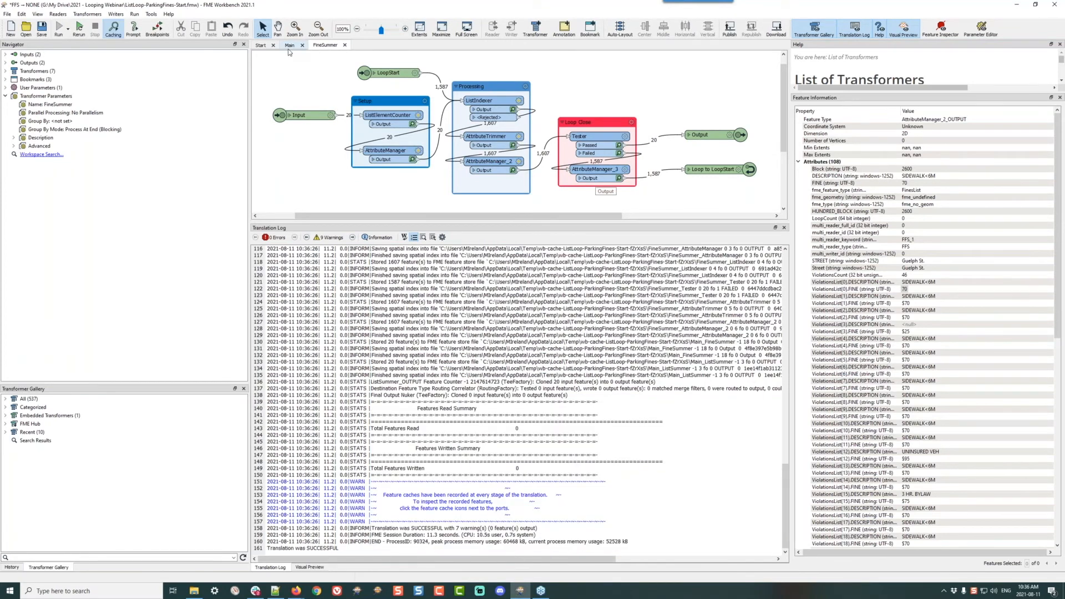
pyautogui.click(289, 45)
pyautogui.click(352, 143)
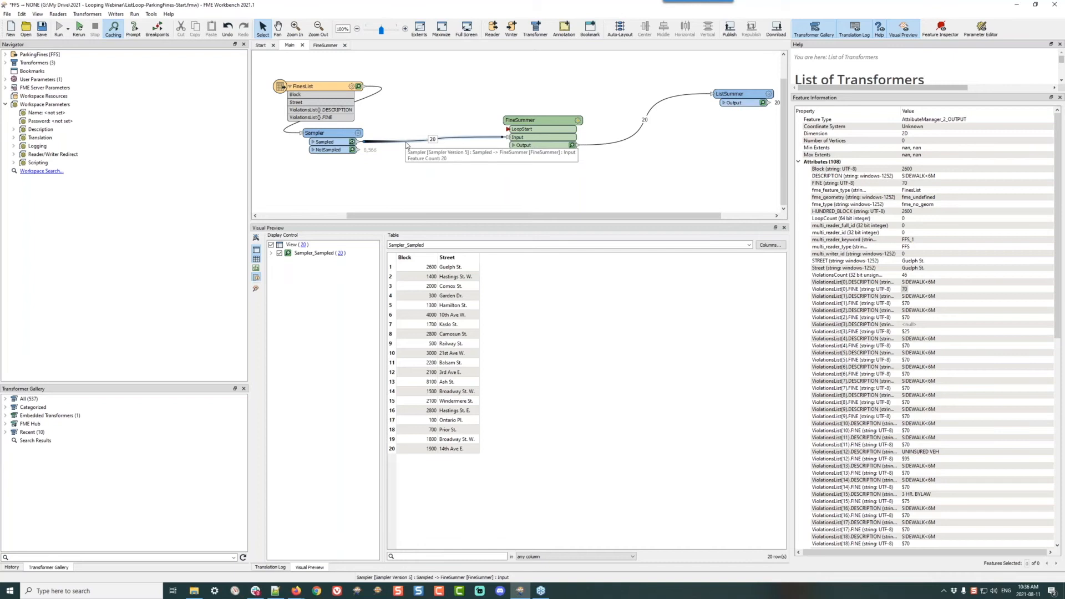
# Inspect the ListElementCounter output inside FineSummer and select all the ViolationsCount values.
pyautogui.click(325, 45)
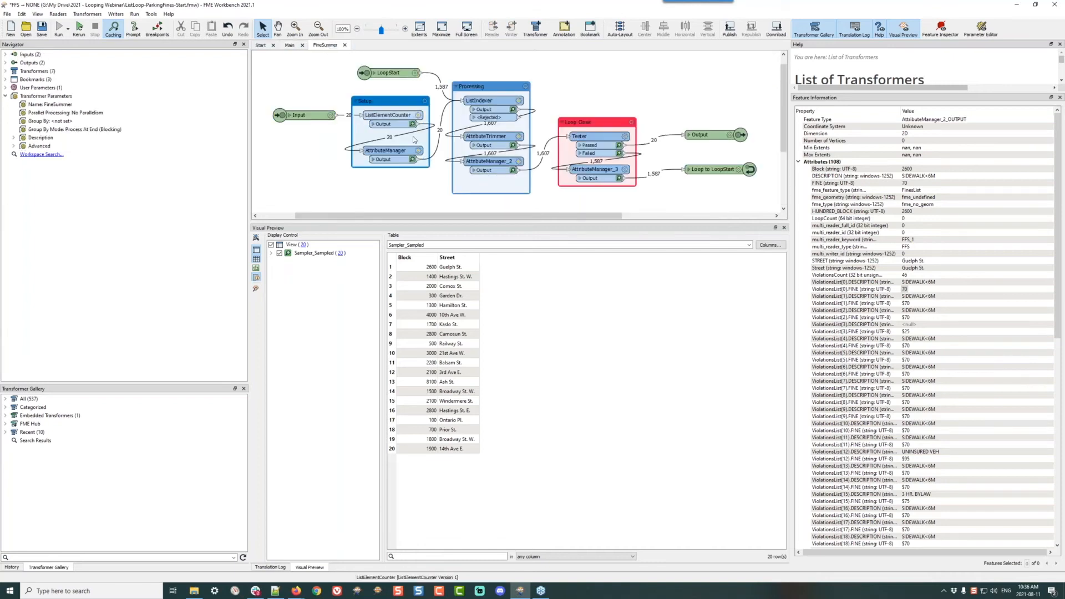
pyautogui.click(413, 125)
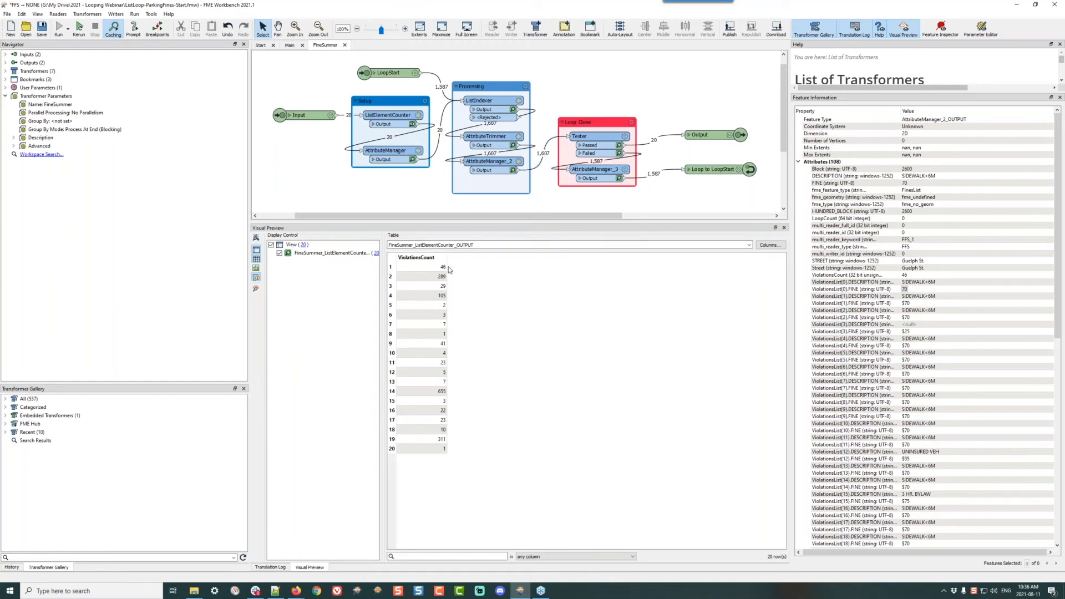
pyautogui.moveTo(422, 271); pyautogui.dragTo(428, 459)
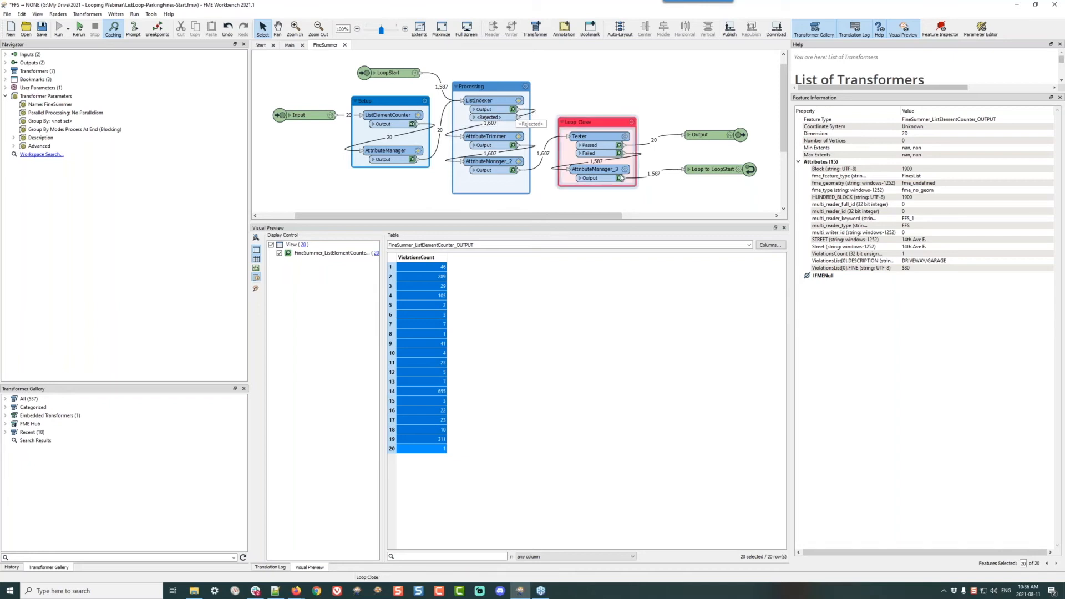
# Review the ListIndexer parameters and the Tester clause inside FineSummer, leaving both as they are.
pyautogui.click(520, 105)
pyautogui.click(520, 103)
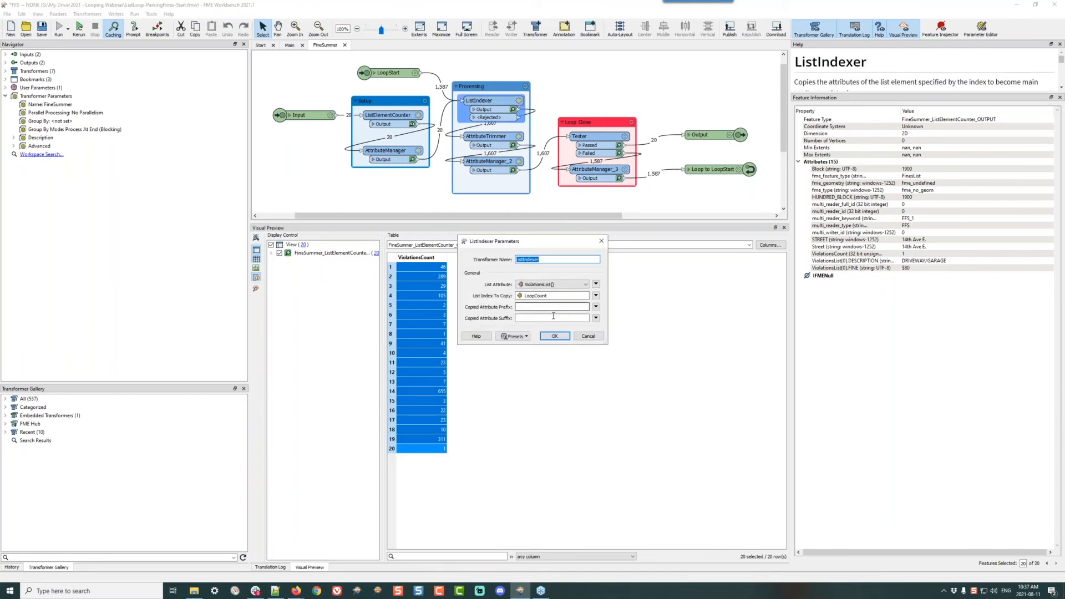
pyautogui.click(554, 335)
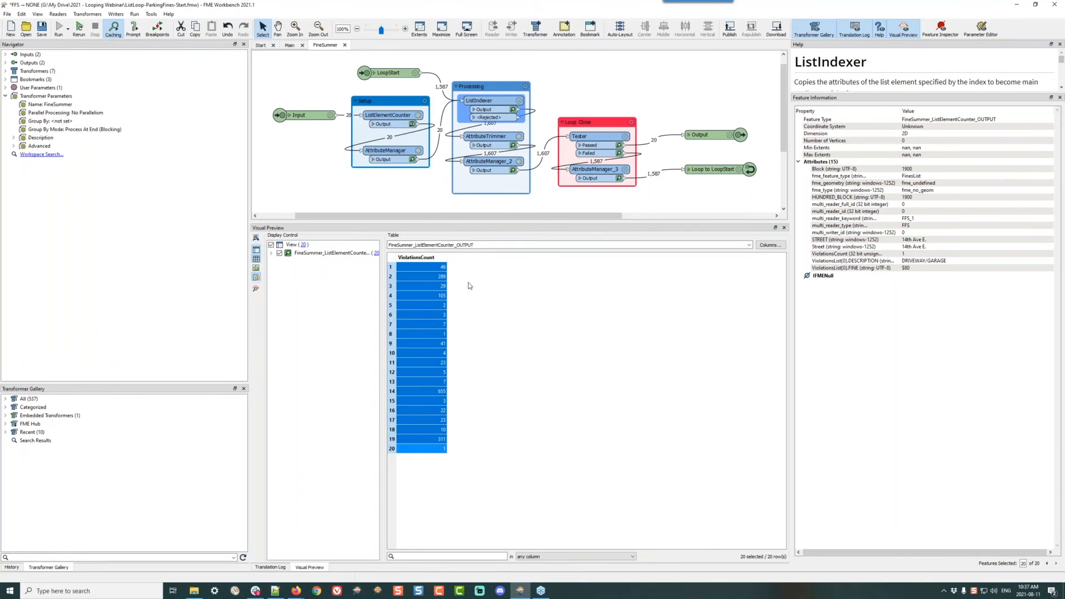
pyautogui.click(626, 138)
pyautogui.click(626, 138)
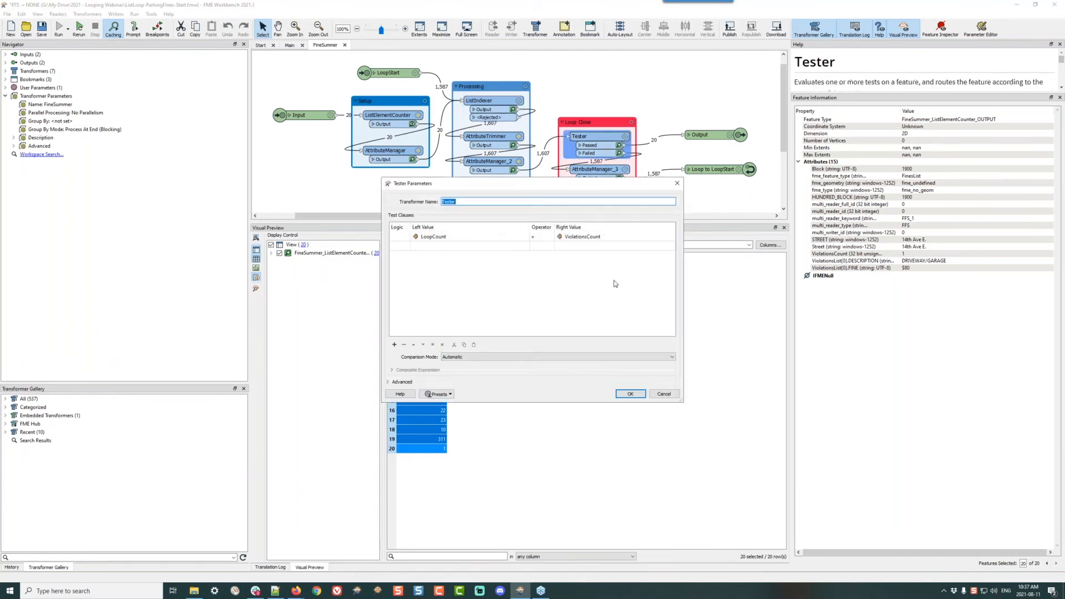
pyautogui.click(630, 394)
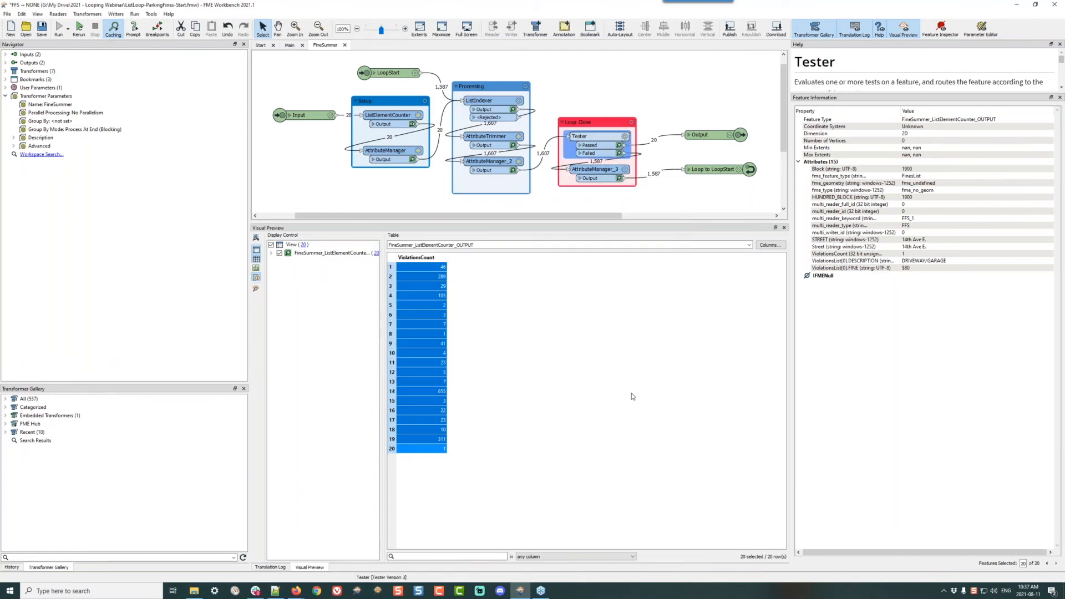
pyautogui.click(548, 193)
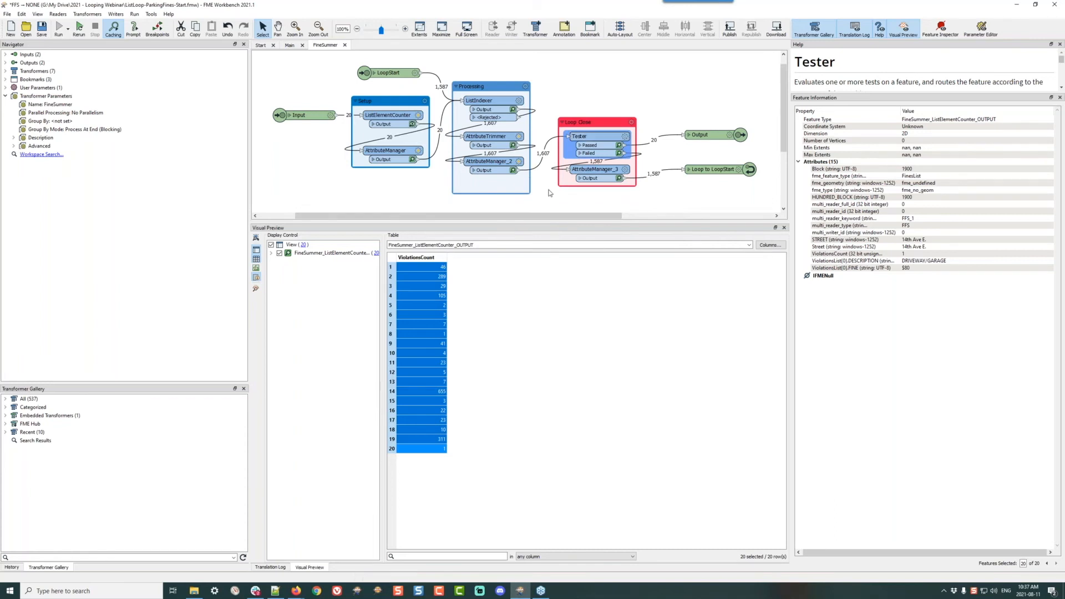
# Inspect the FineSummer output on the main canvas and examine the first record's list of cleaned FINE values.
pyautogui.click(290, 45)
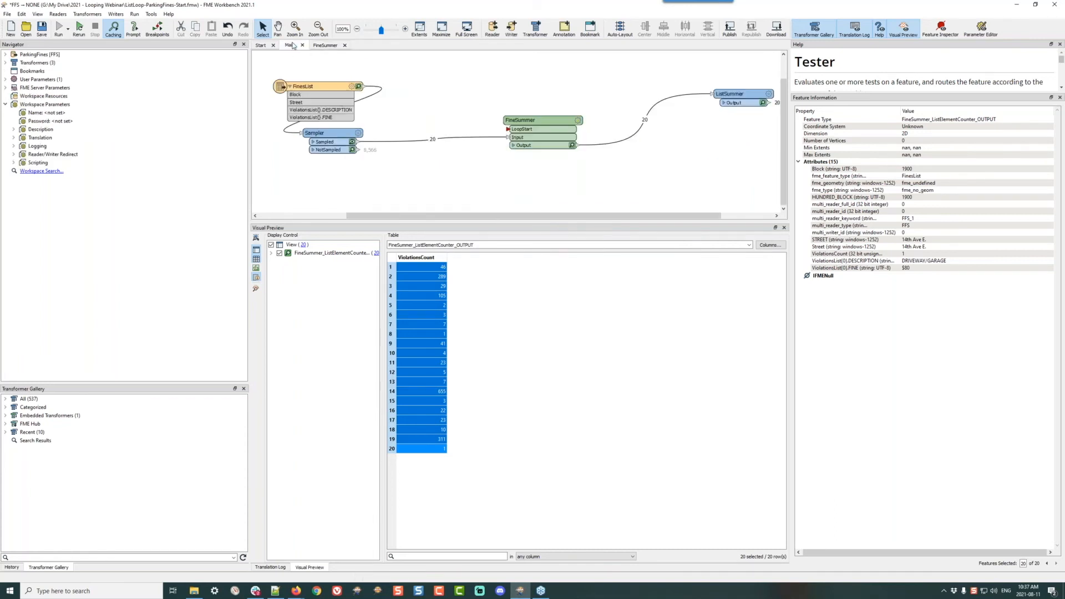
pyautogui.click(572, 145)
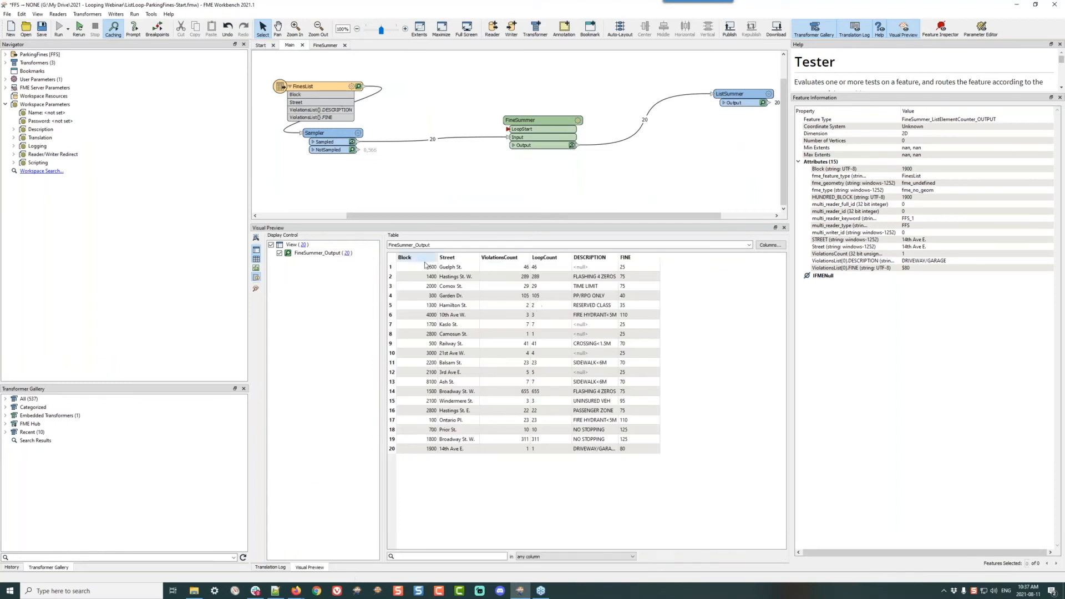
pyautogui.click(454, 268)
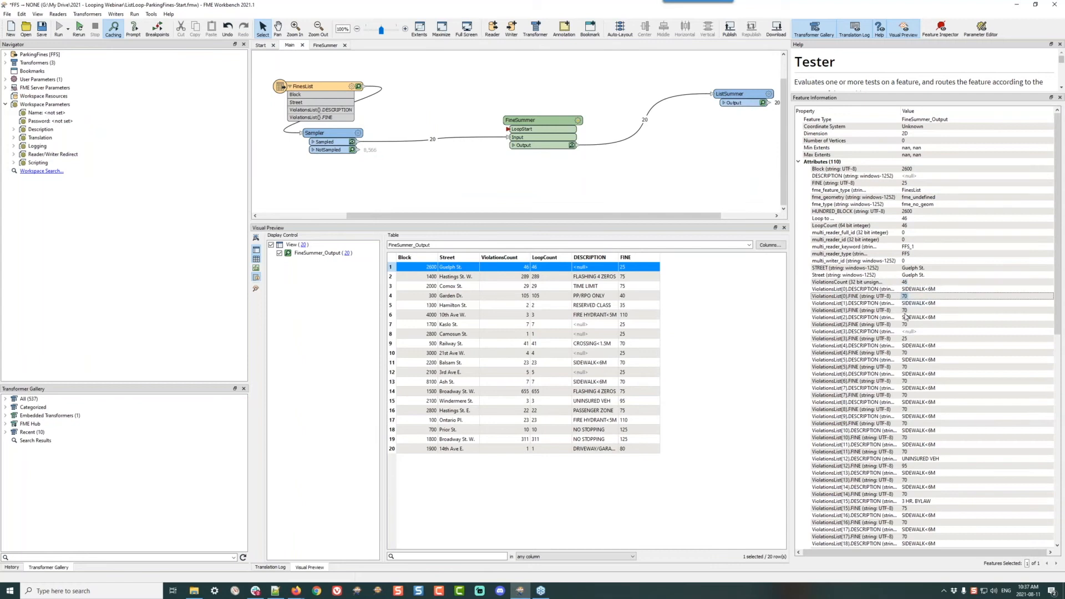
pyautogui.click(905, 339)
# Move the ListSummer next to FineSummer and inspect the _sum values in its output.
pyautogui.moveTo(738, 94); pyautogui.dragTo(651, 143)
pyautogui.click(675, 152)
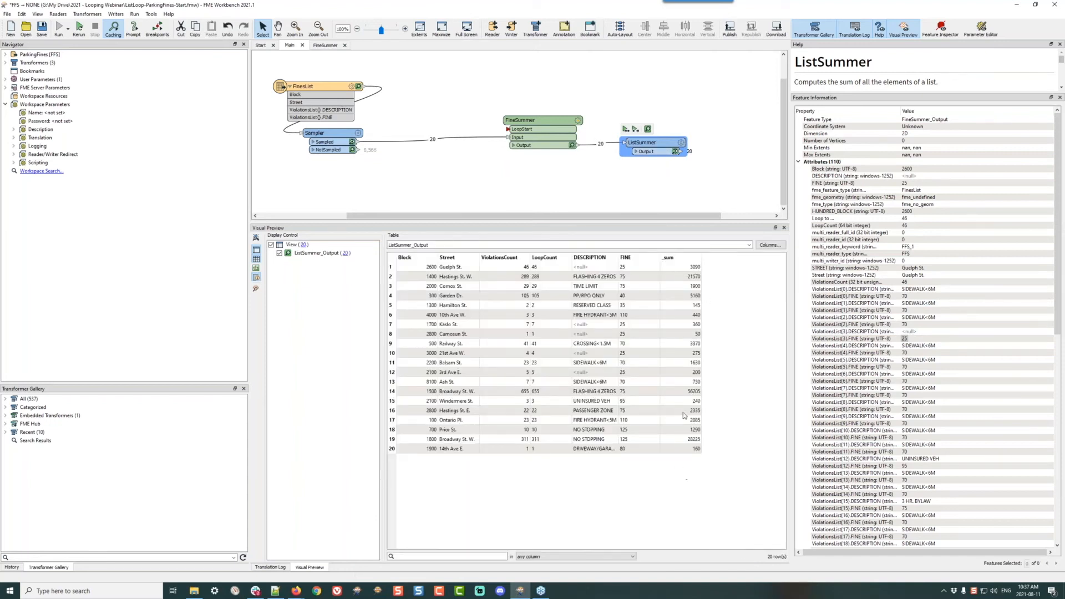
# Add a NumberSeparator connected to the ListSummer's Output port.
pyautogui.click(681, 155)
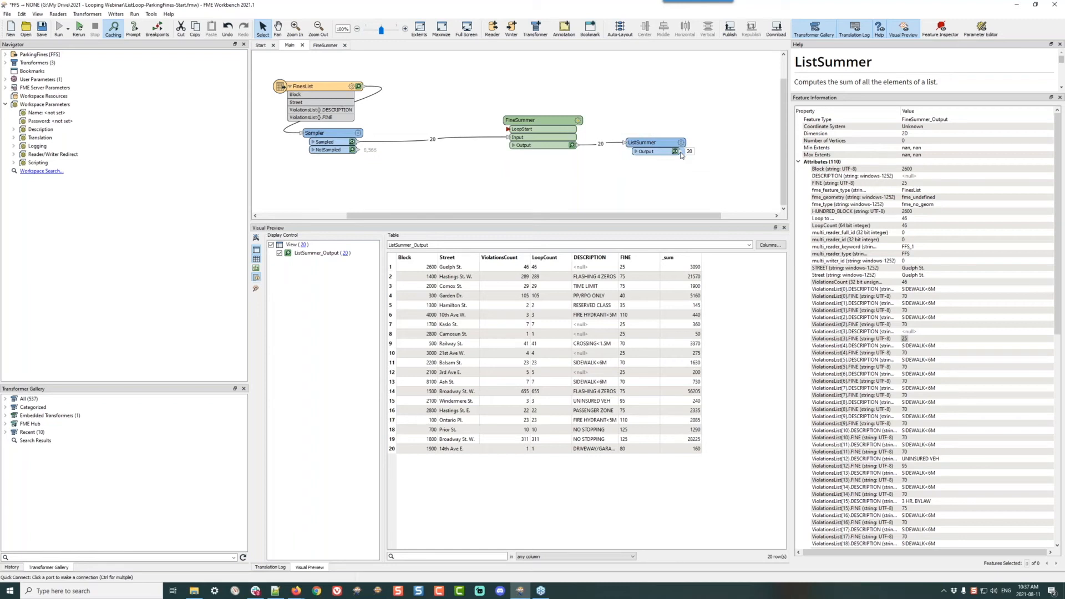
pyautogui.write('separa')
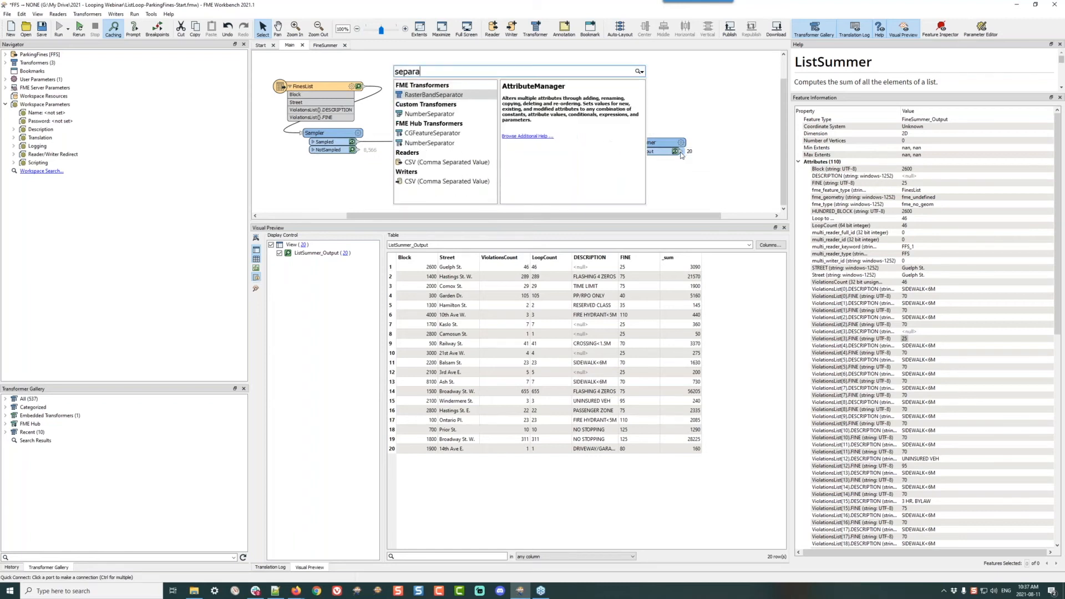
pyautogui.press('Down')
pyautogui.press('Down')
pyautogui.press('Down')
pyautogui.press('Return')
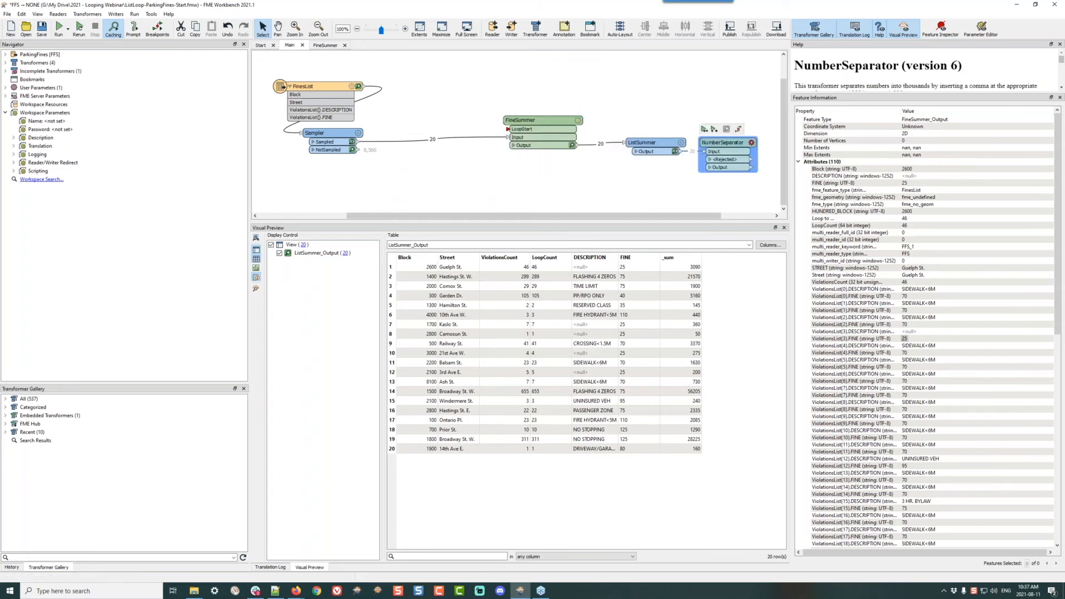
# Configure the NumberSeparator to separate the _sum attribute, with prefix $ and suffix .00.
pyautogui.click(751, 142)
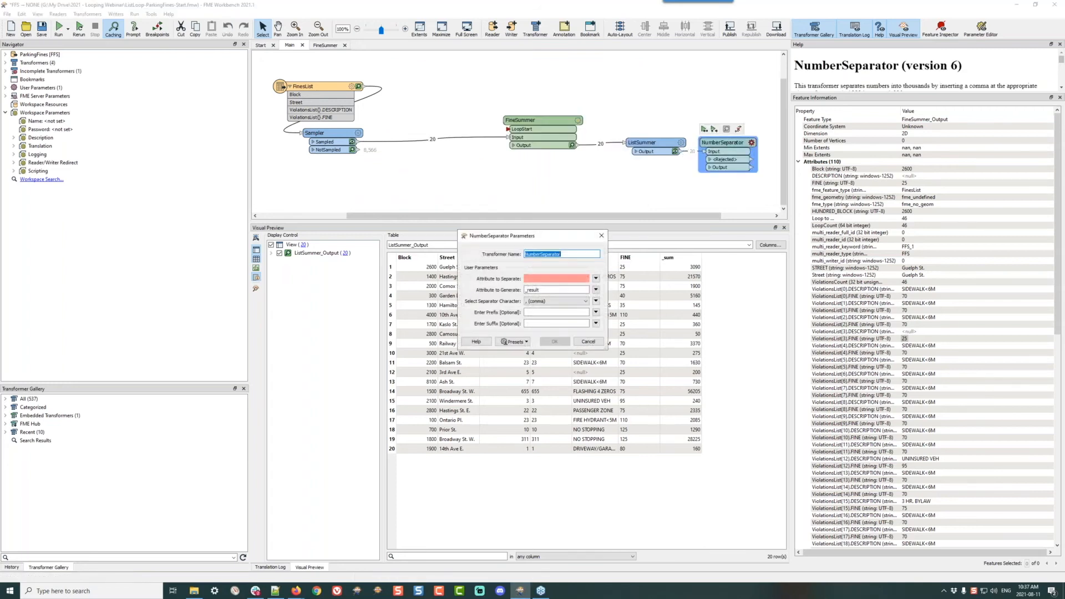
pyautogui.click(596, 279)
pyautogui.moveTo(624, 289)
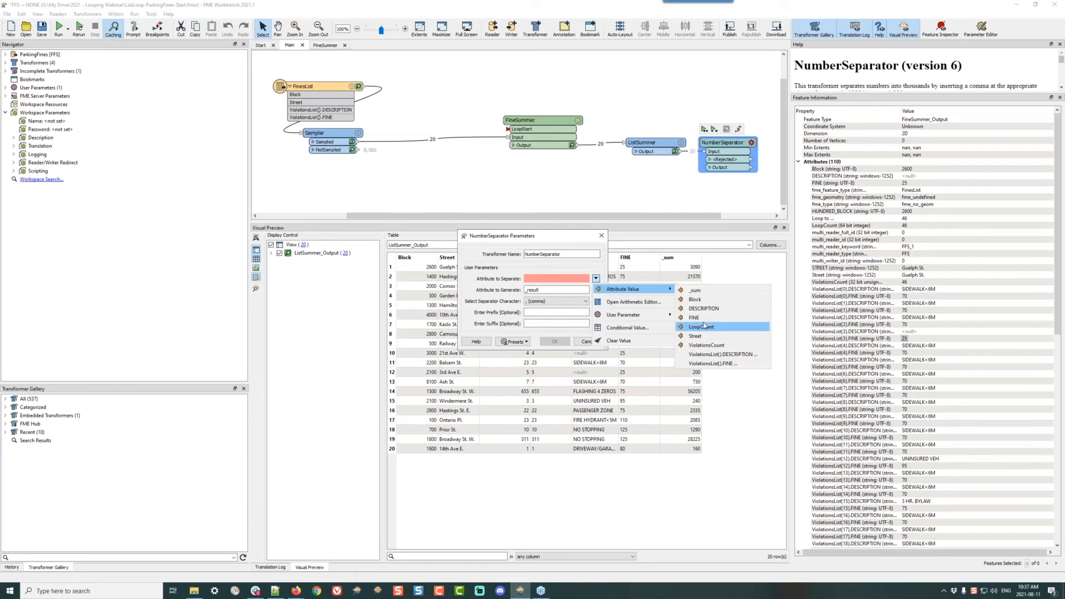
pyautogui.click(694, 290)
pyautogui.click(561, 314)
pyautogui.write('$')
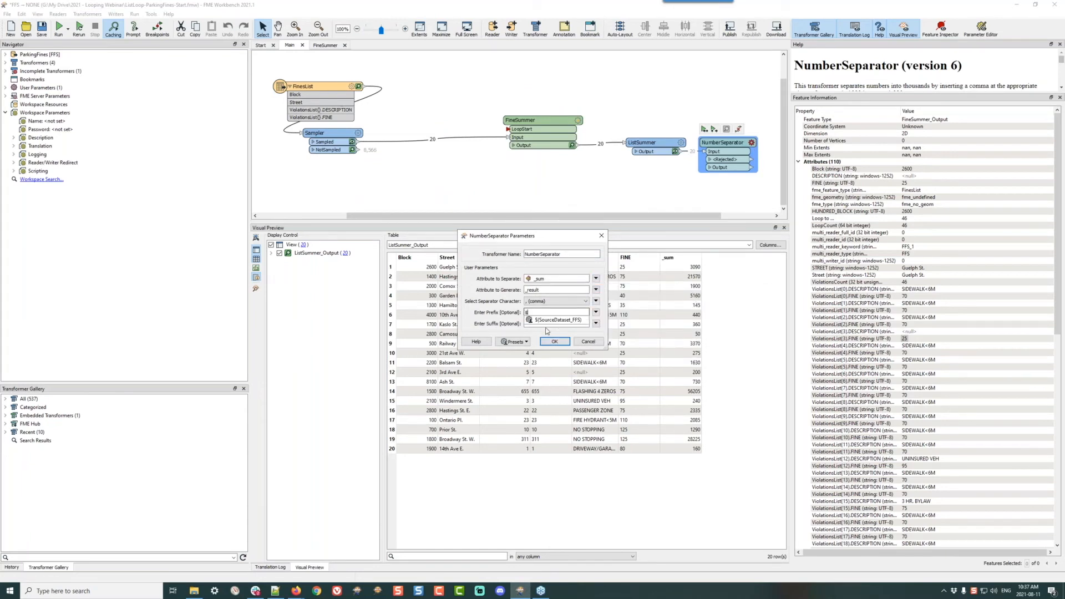
pyautogui.click(537, 323)
pyautogui.write('.00')
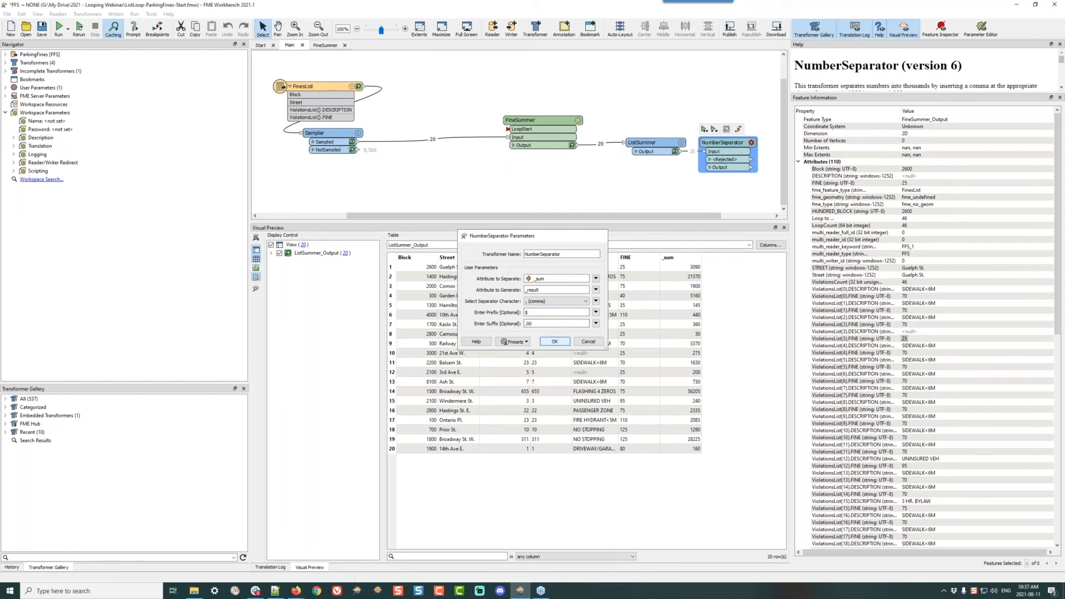
pyautogui.click(554, 341)
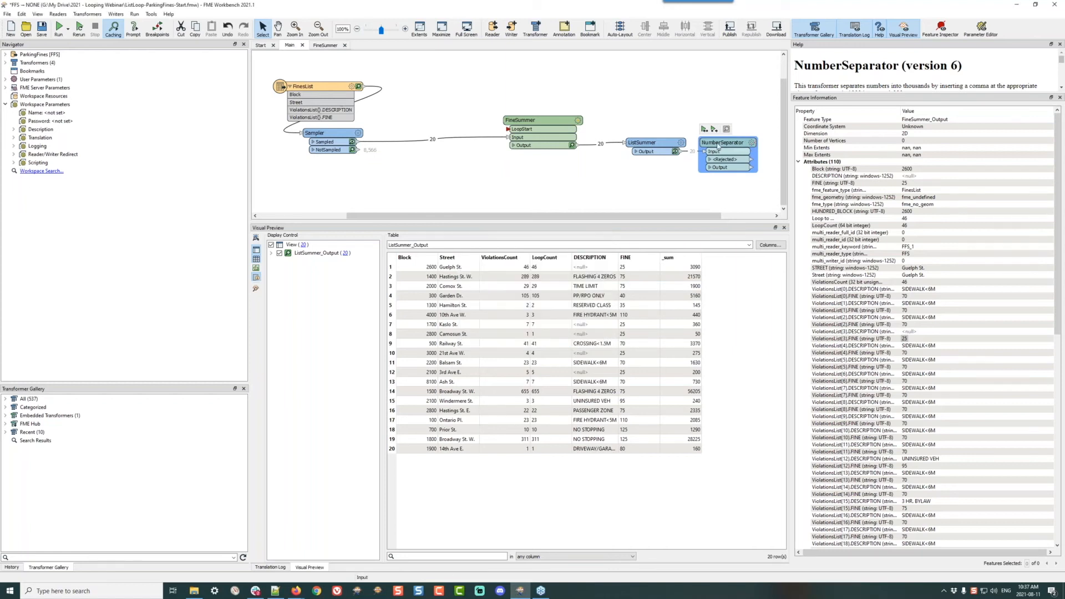
# Run the workspace to the NumberSeparator, name its generated attribute Summed, and run it again.
pyautogui.click(705, 129)
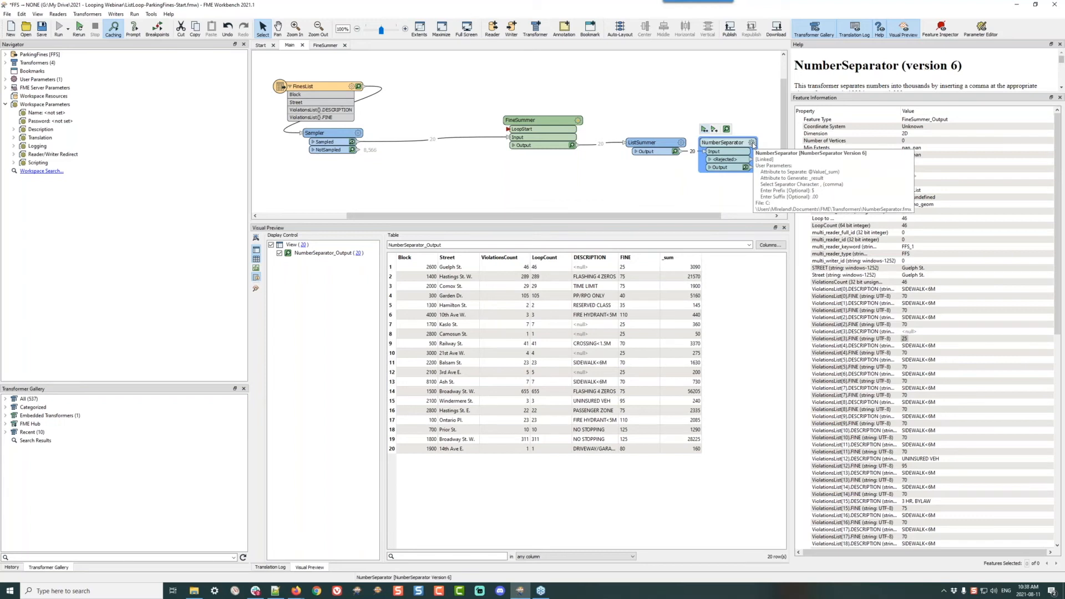
pyautogui.click(753, 143)
pyautogui.doubleClick(556, 290)
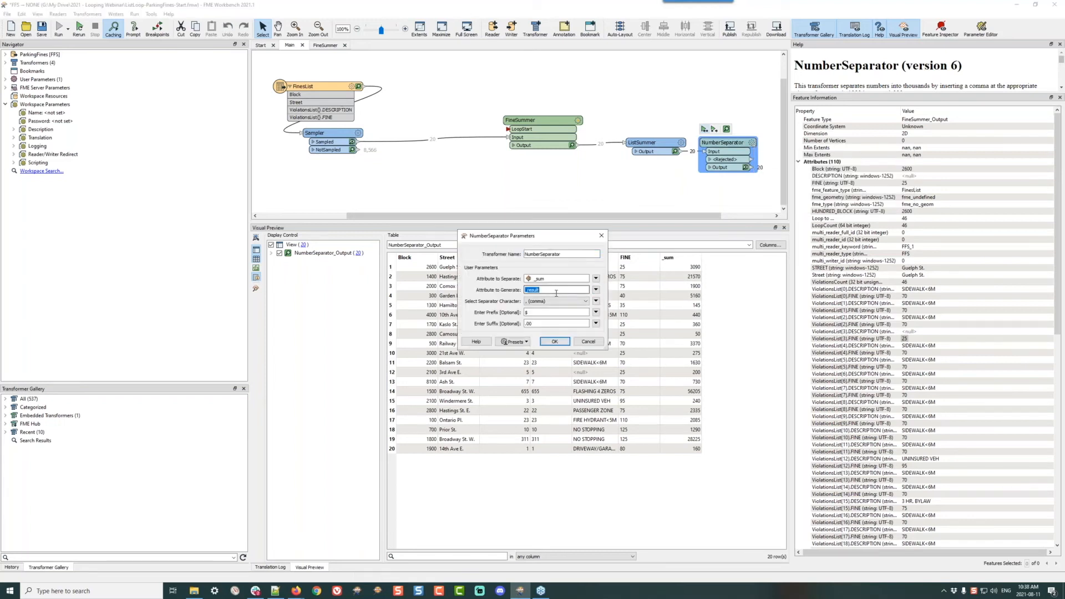
pyautogui.write('Summed')
pyautogui.click(554, 341)
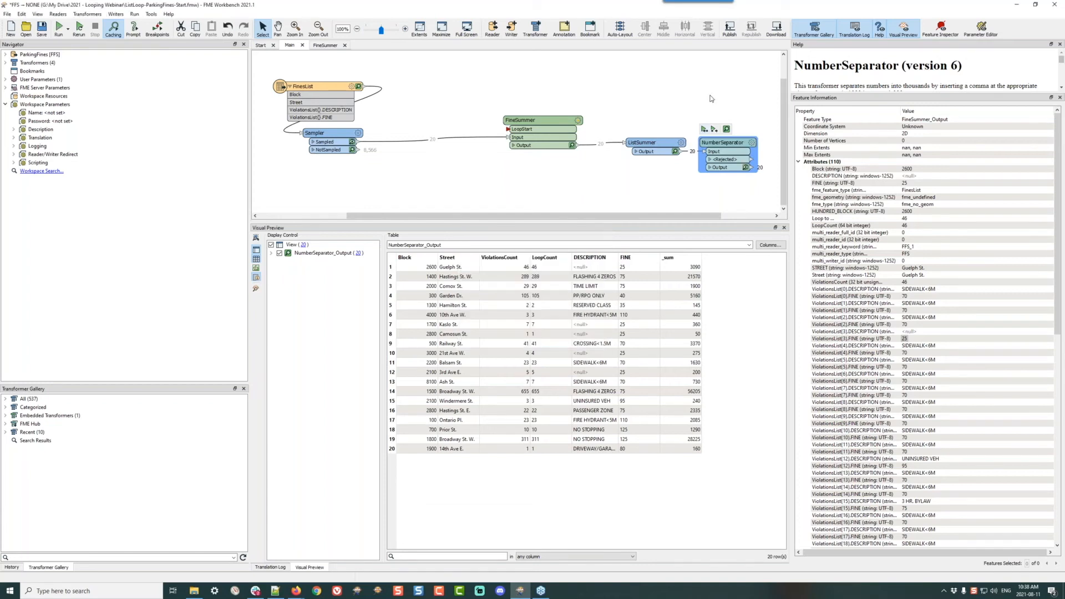
pyautogui.click(705, 129)
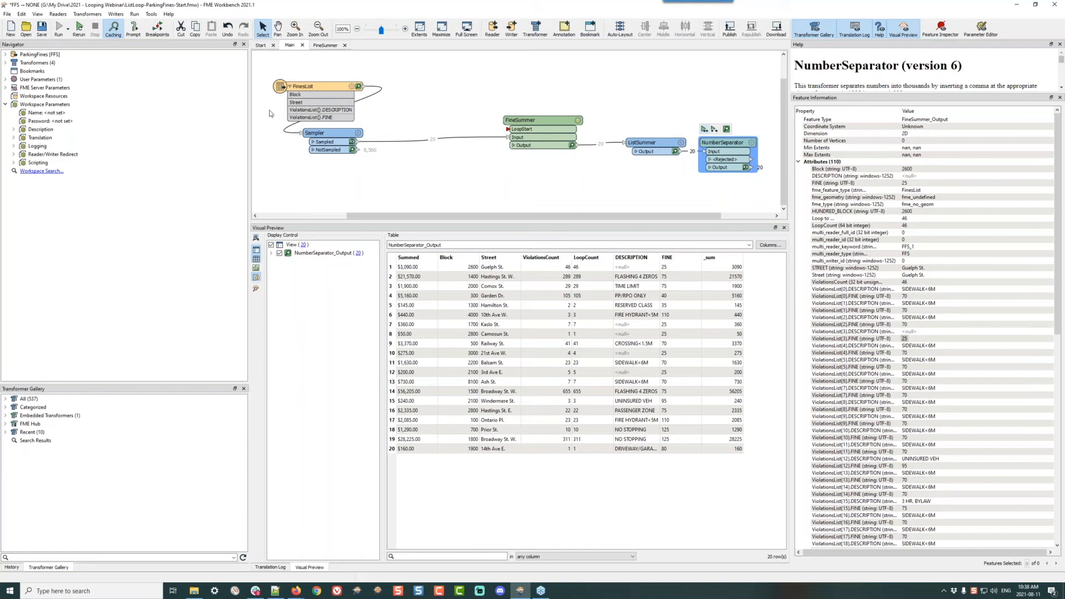
# Review the AttributeManager_3 and Tester parameters in the Loop Close bookmark of the FineSummer definition.
pyautogui.click(321, 46)
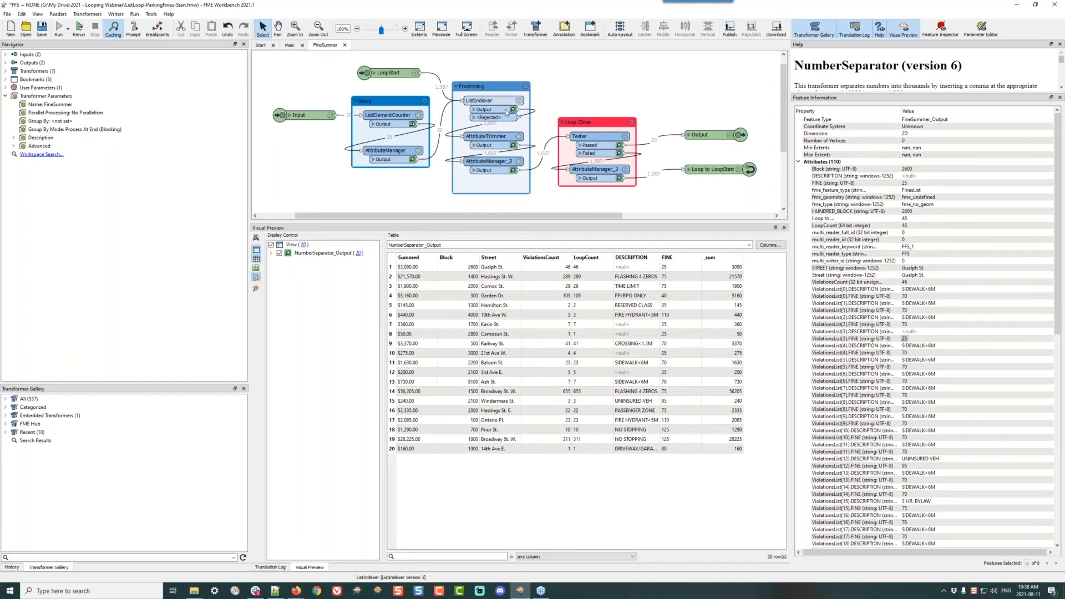
pyautogui.click(625, 170)
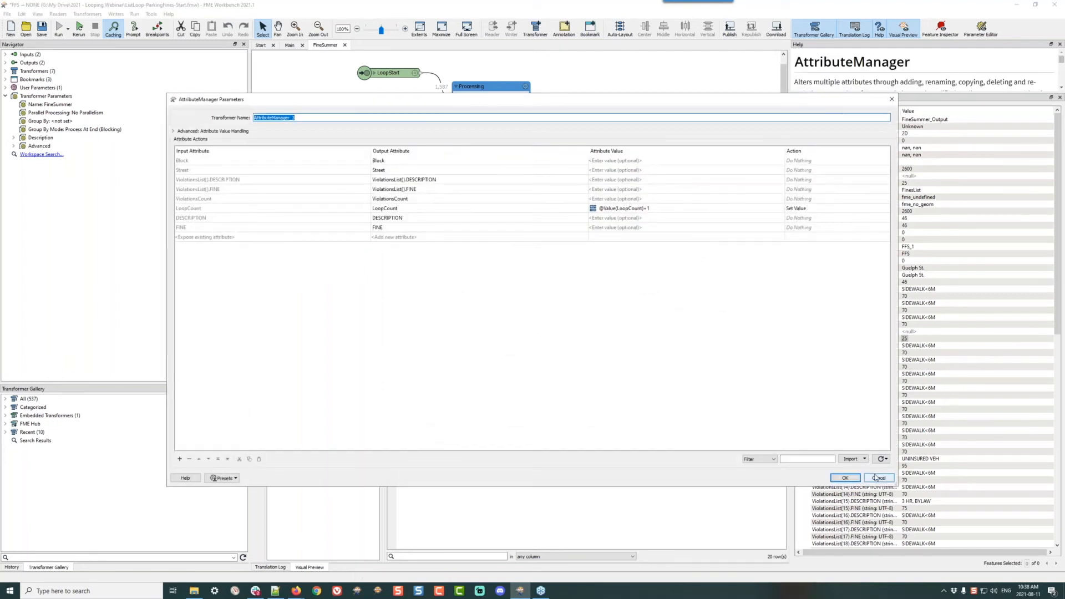
pyautogui.click(875, 482)
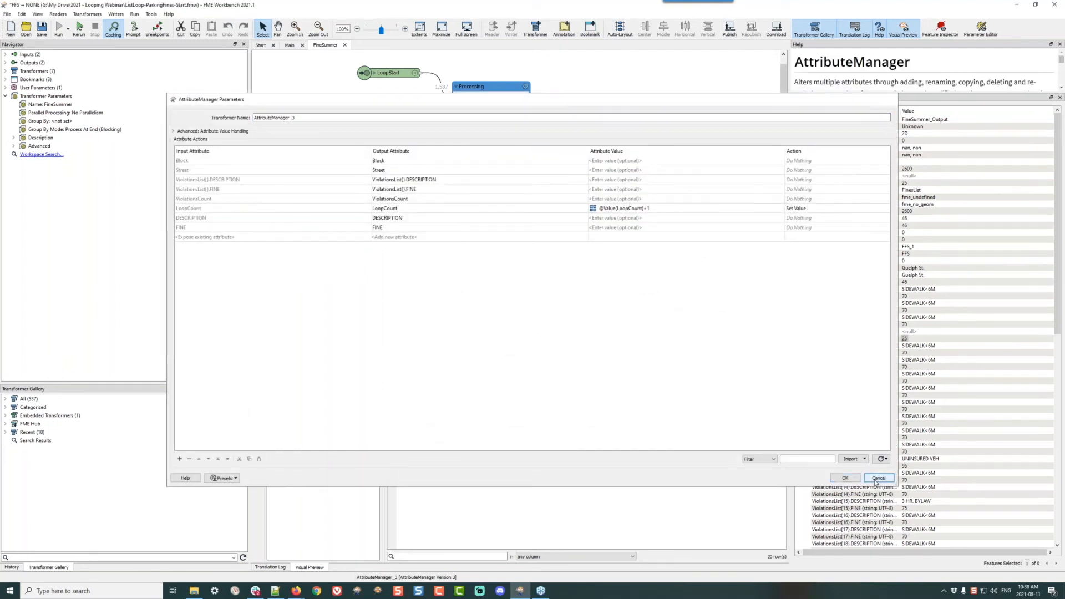
pyautogui.click(625, 137)
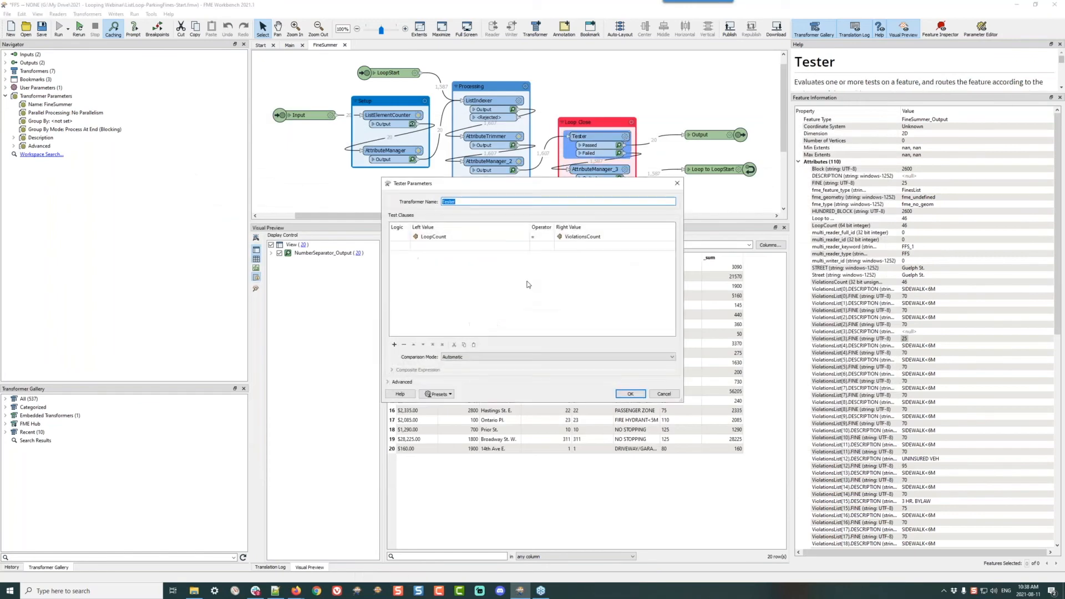
pyautogui.click(651, 396)
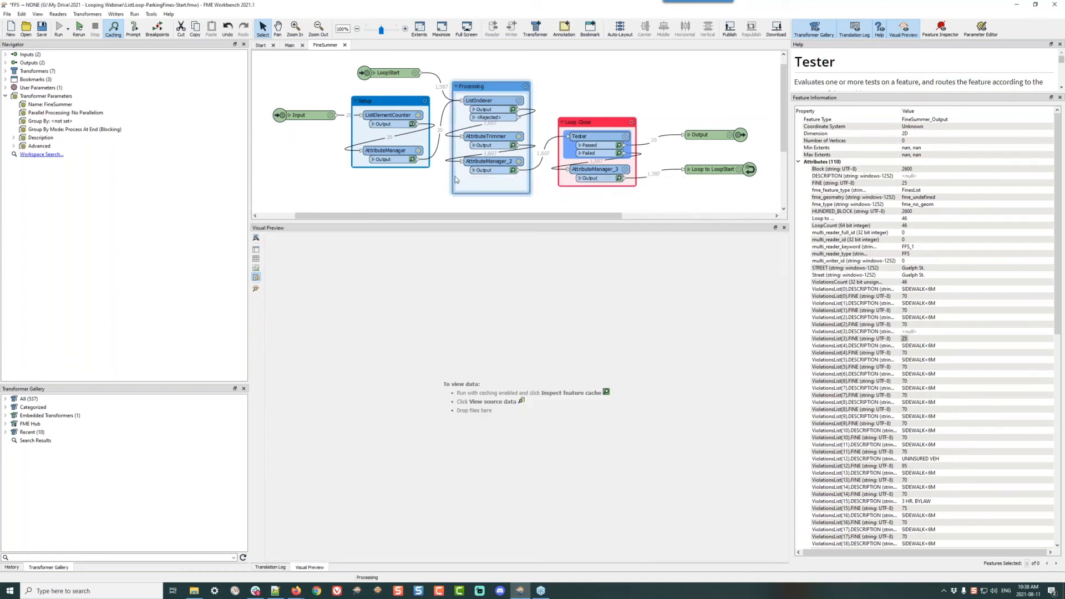
# Review the ListElementCounter and AttributeManager in FineSummer's Setup bookmark, including where LoopCount is initialized.
pyautogui.click(269, 93)
pyautogui.moveTo(294, 106); pyautogui.dragTo(428, 195)
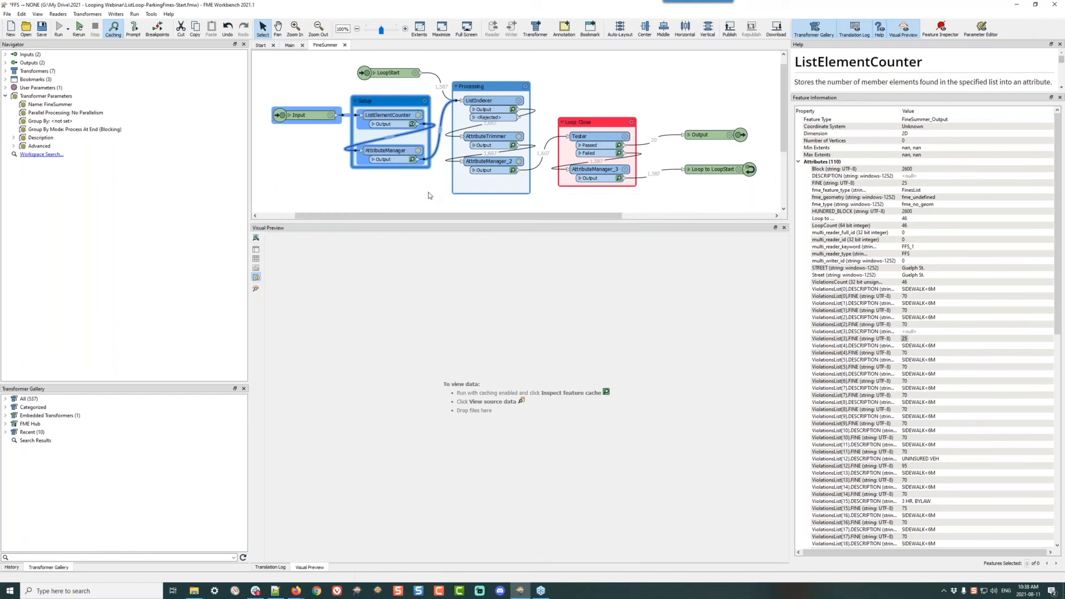
pyautogui.doubleClick(388, 115)
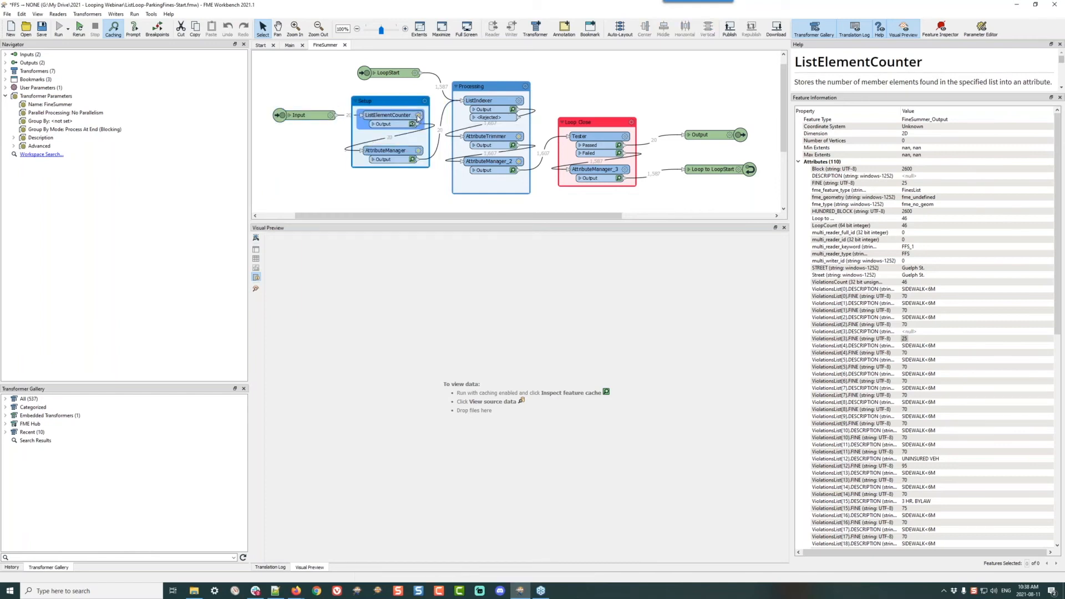
pyautogui.click(555, 325)
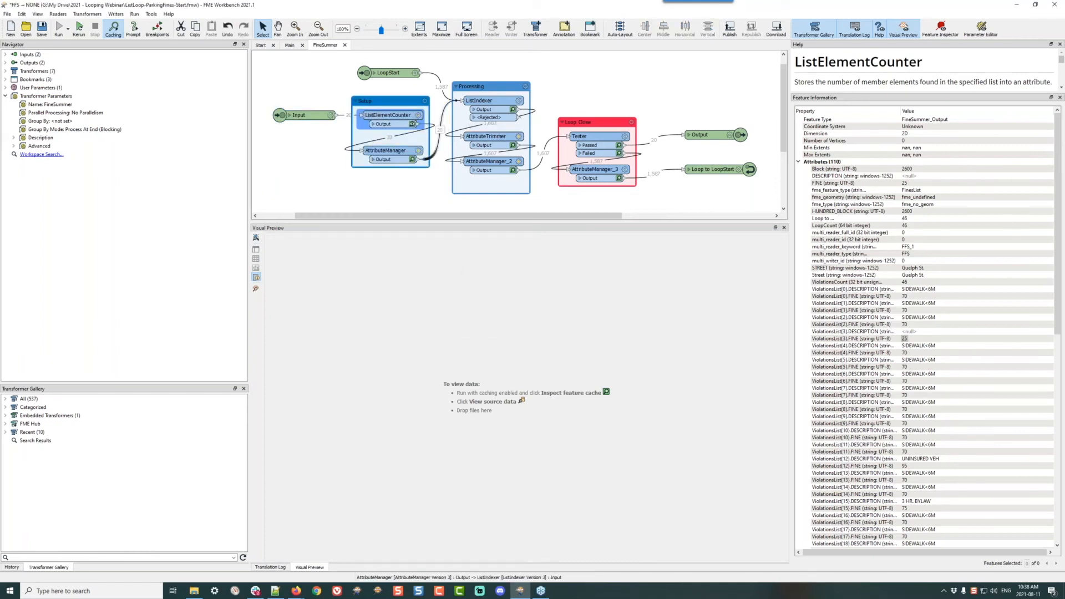
pyautogui.doubleClick(420, 154)
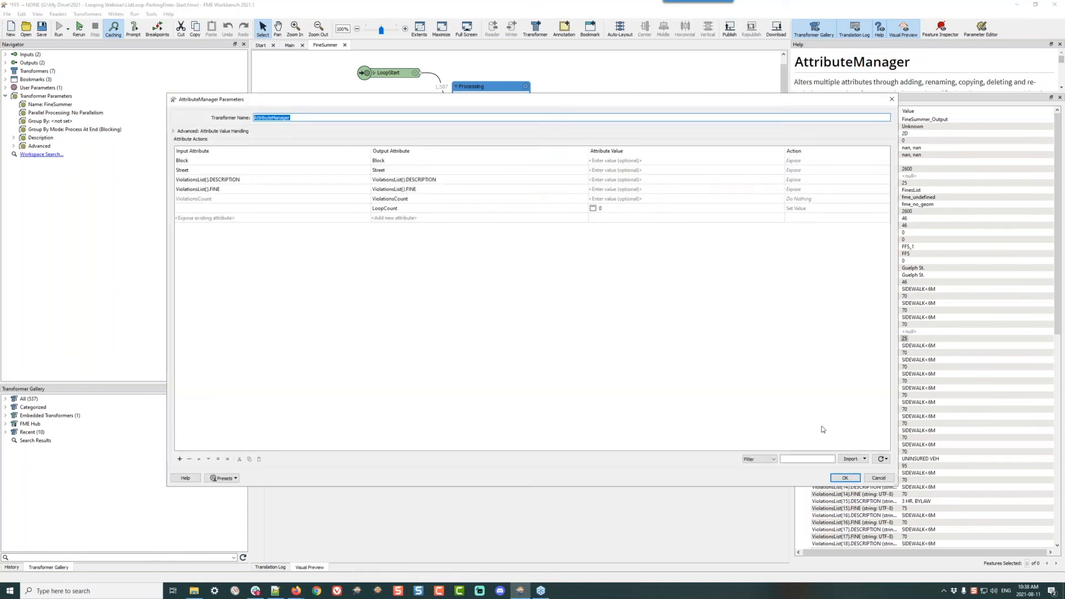
pyautogui.click(845, 477)
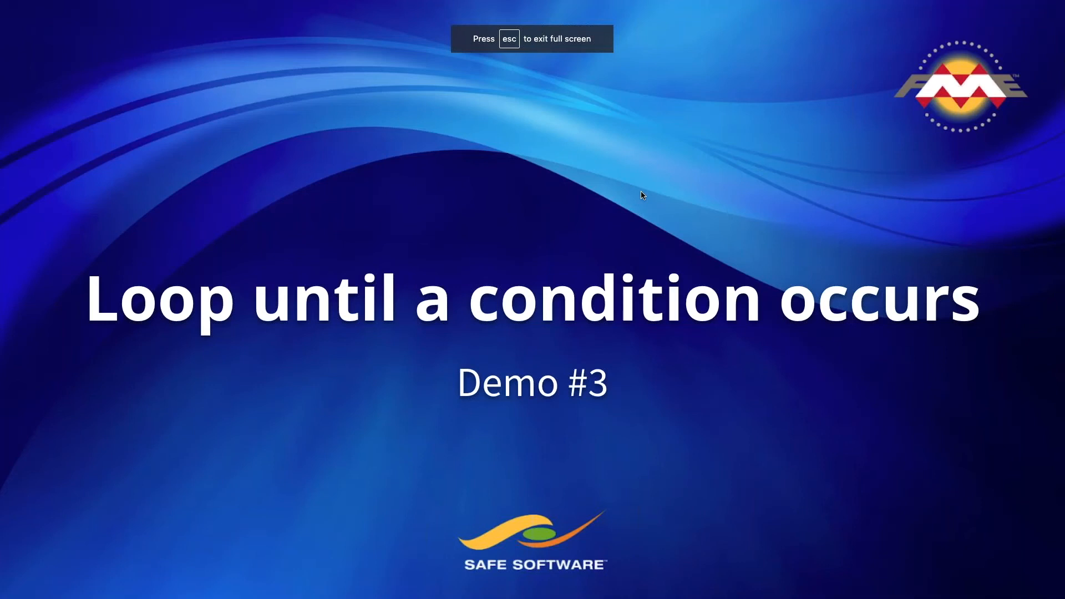
pyautogui.press('Right')
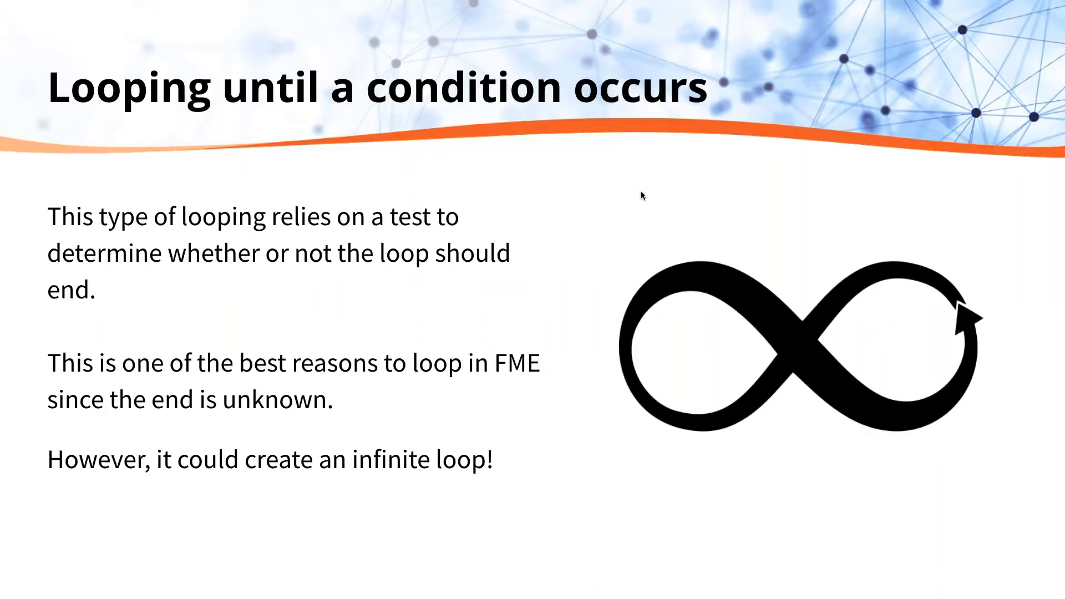
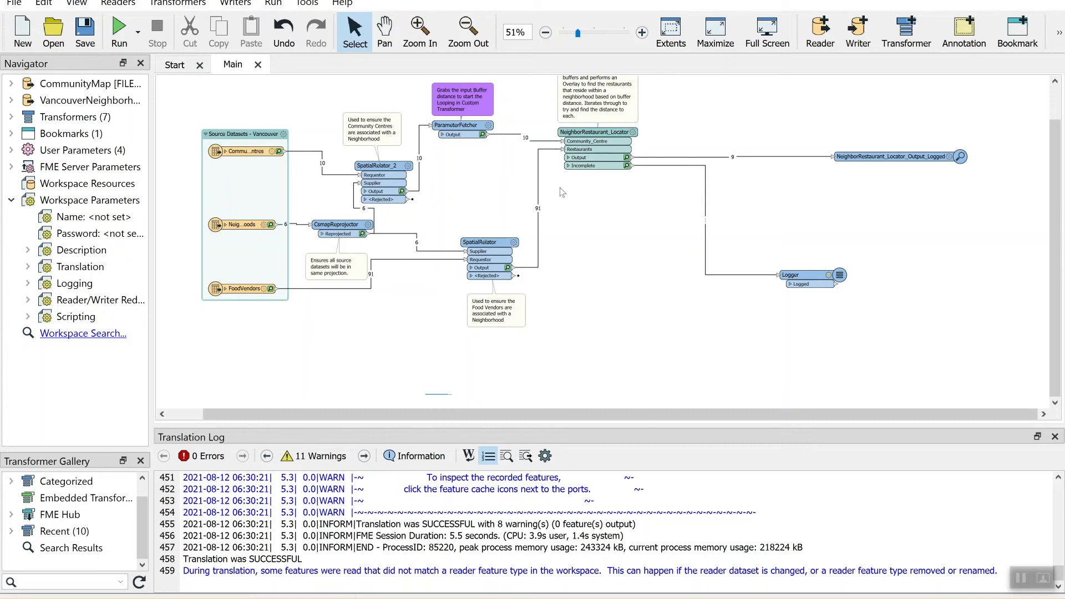
# Examine the NeighborRestaurant_Locator parameters in a widened dialog, including the maximum iterations and iteration count attribute.
pyautogui.click(633, 133)
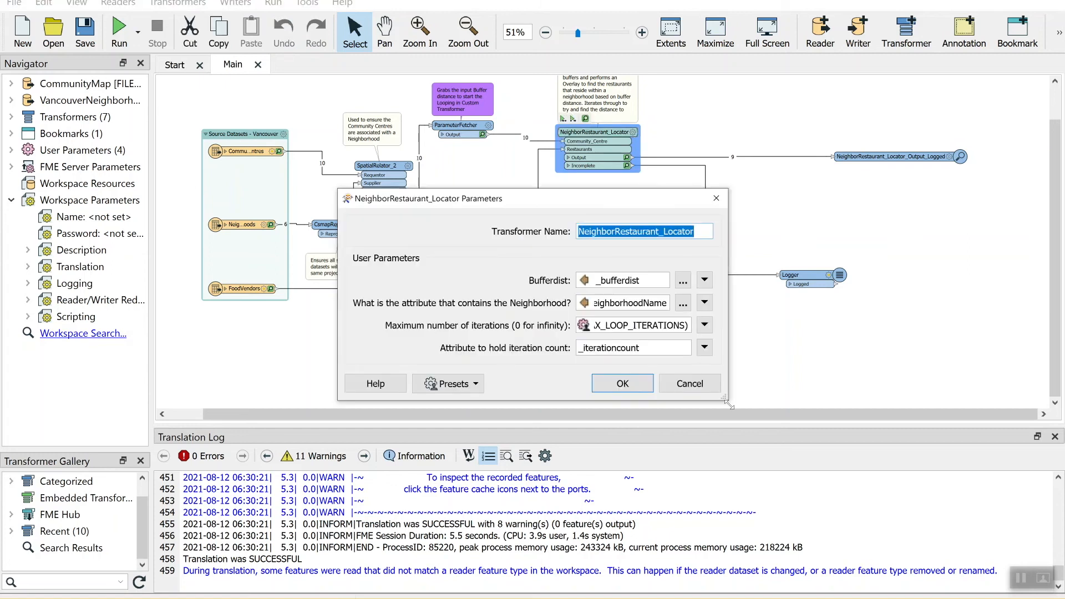
pyautogui.moveTo(724, 397); pyautogui.dragTo(857, 421)
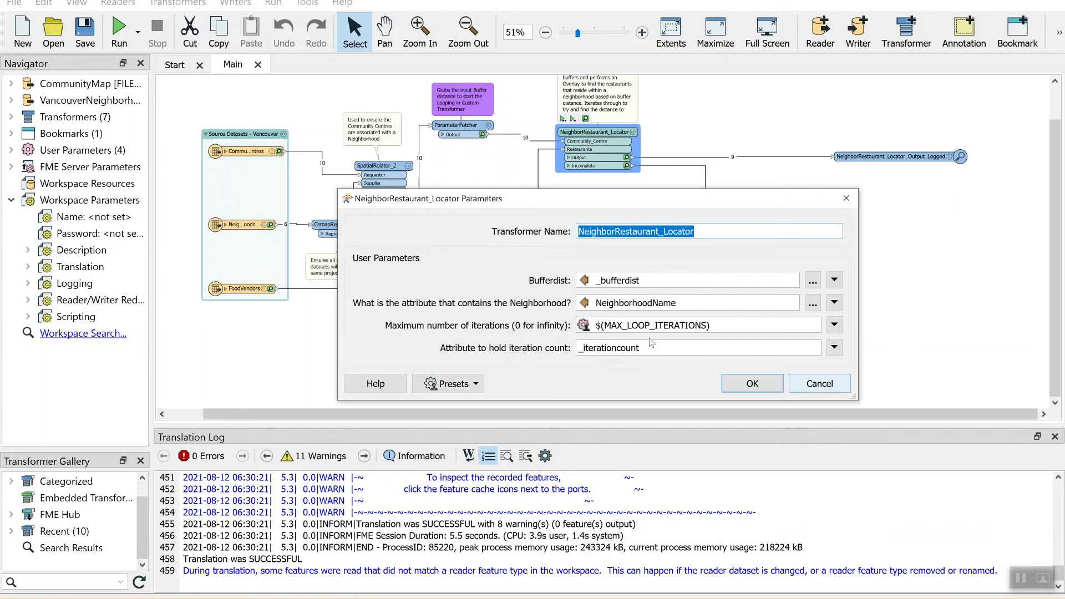
pyautogui.click(836, 388)
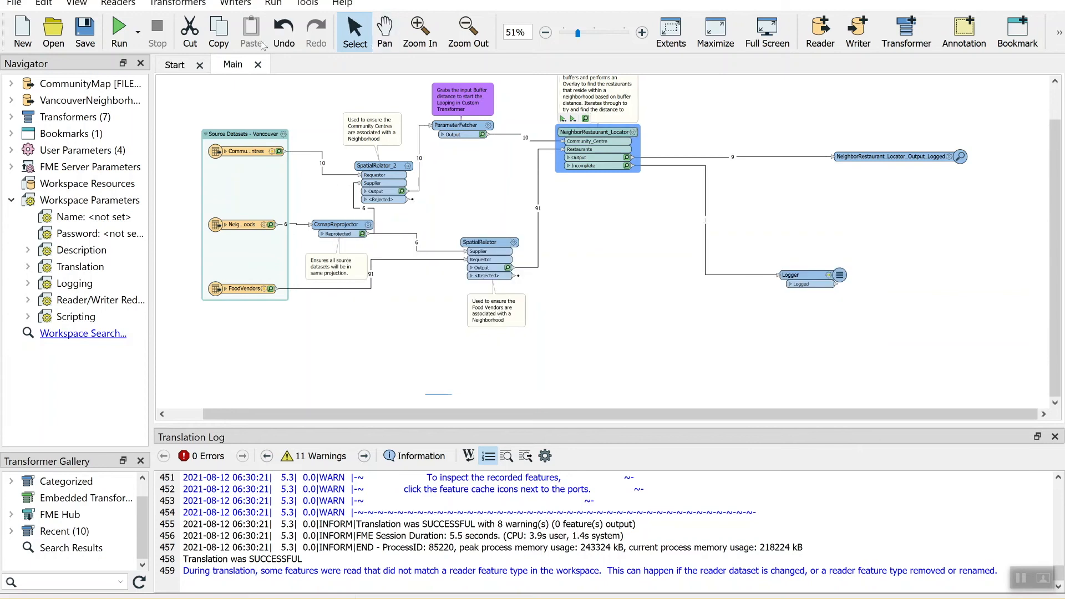
# Rerun the entire workspace with the maximum number of iterations set to 0.
pyautogui.click(119, 34)
pyautogui.click(138, 34)
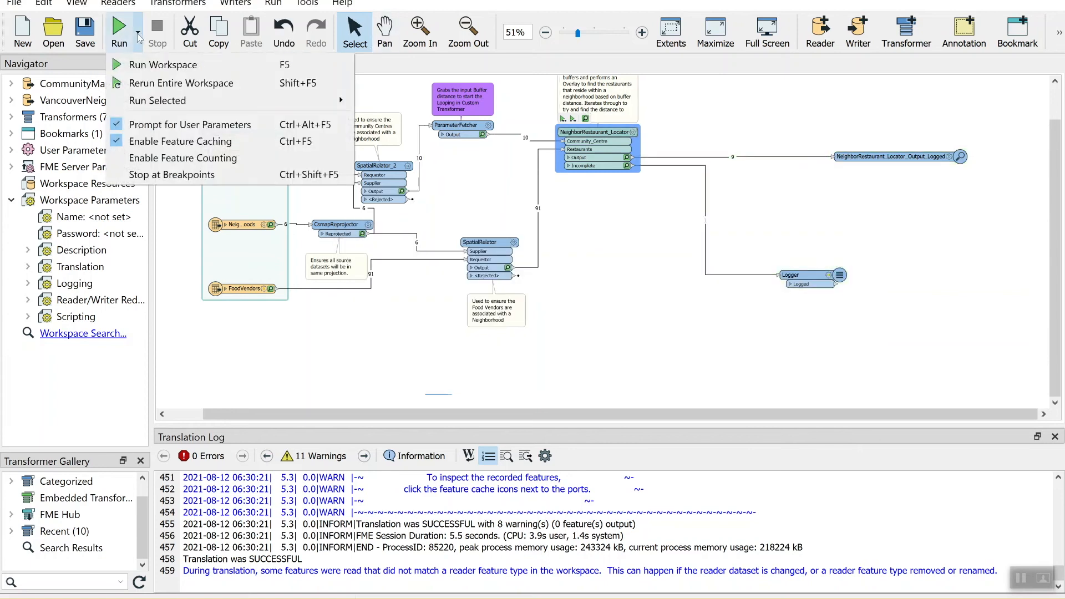
pyautogui.click(172, 88)
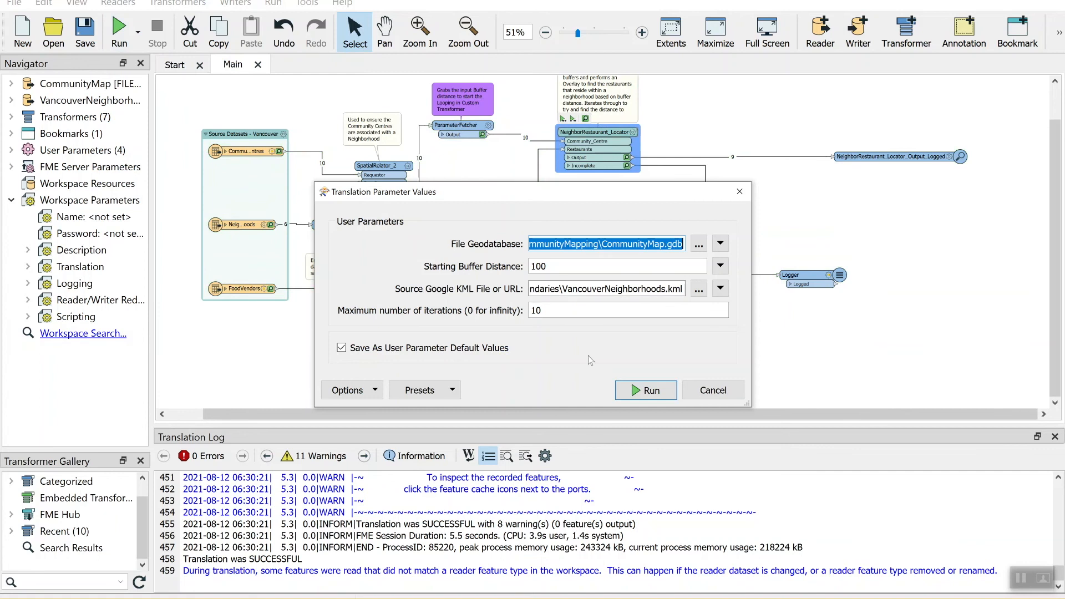
pyautogui.doubleClick(576, 316)
pyautogui.write('0')
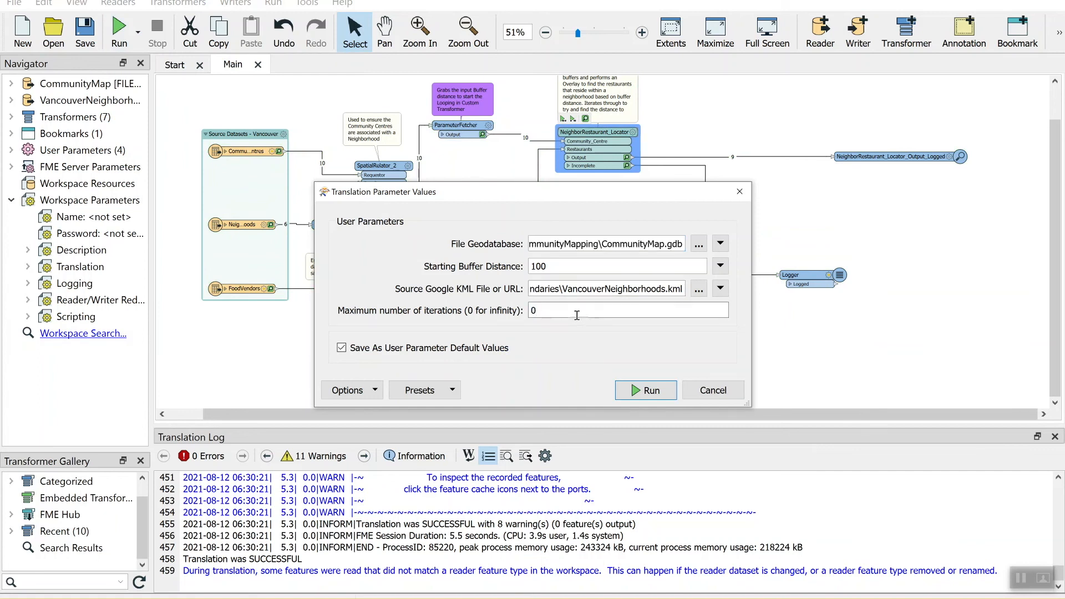
pyautogui.click(653, 400)
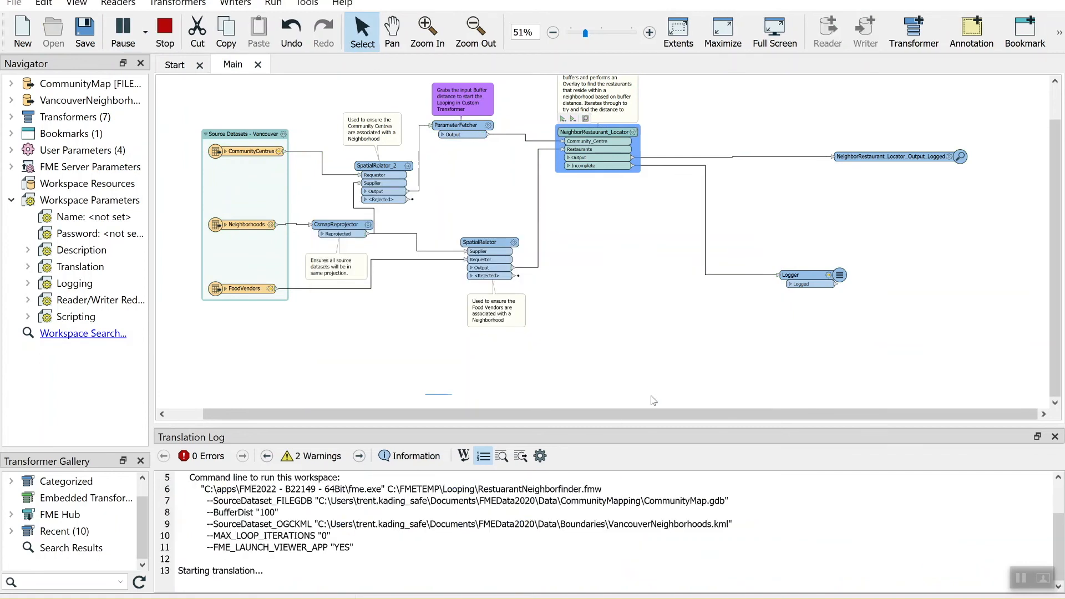
# Open the NeighborRestaurant_Locator definition for editing and examine its loop from the Bufferer through the Tester to the AttributeCreator.
pyautogui.rightClick(621, 138)
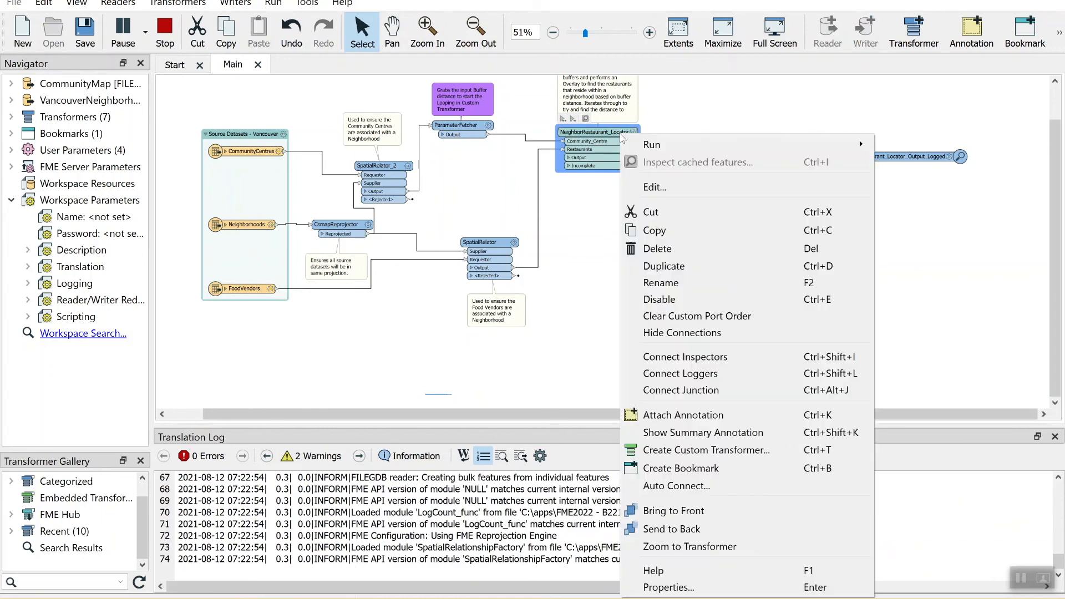
pyautogui.click(652, 185)
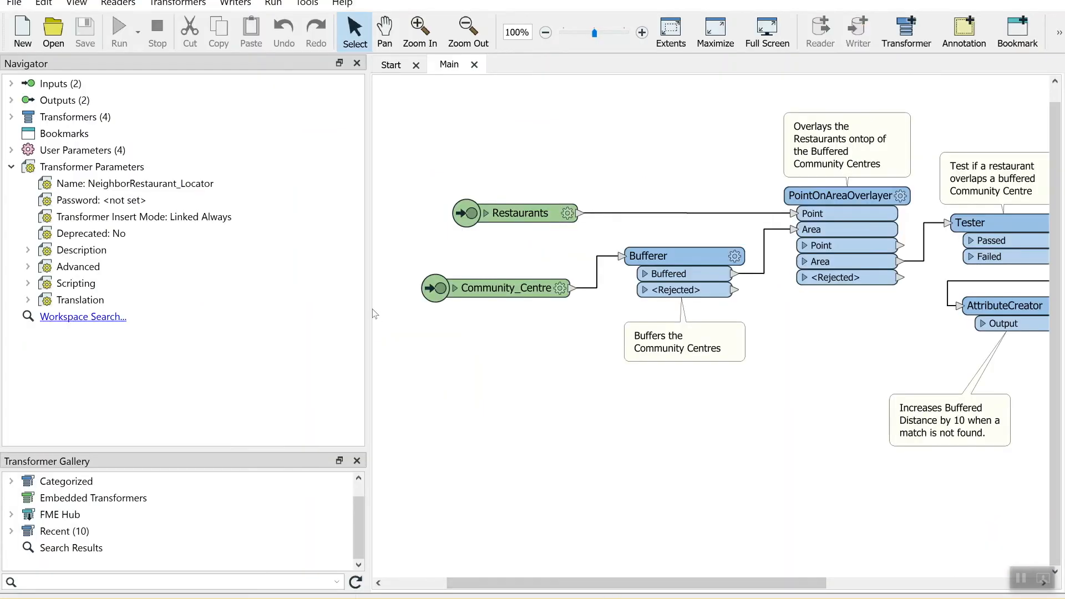
pyautogui.moveTo(367, 309); pyautogui.dragTo(158, 309)
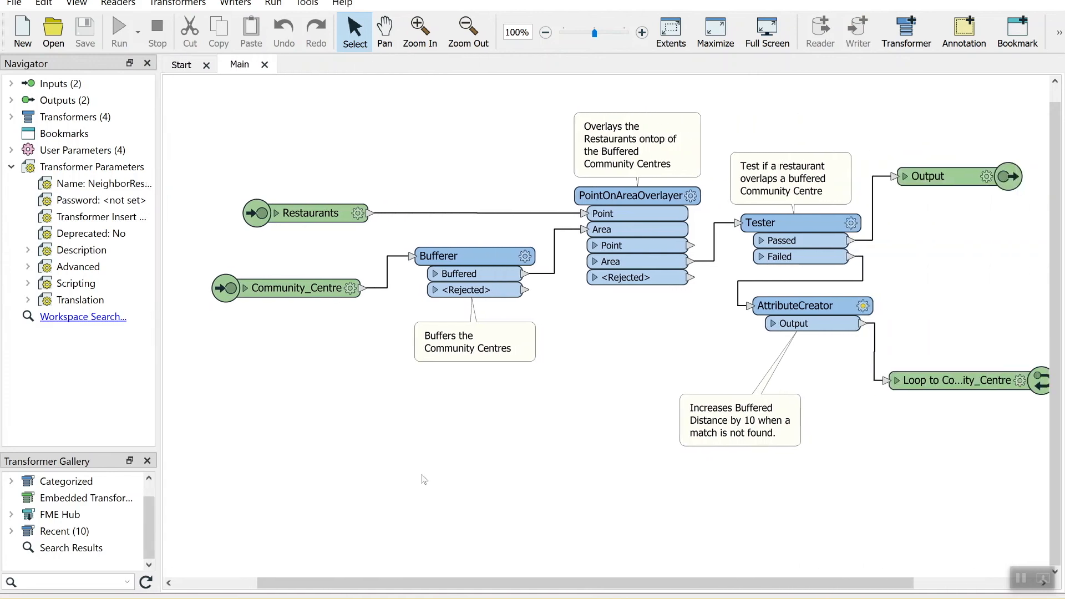
pyautogui.moveTo(473, 587); pyautogui.dragTo(499, 586)
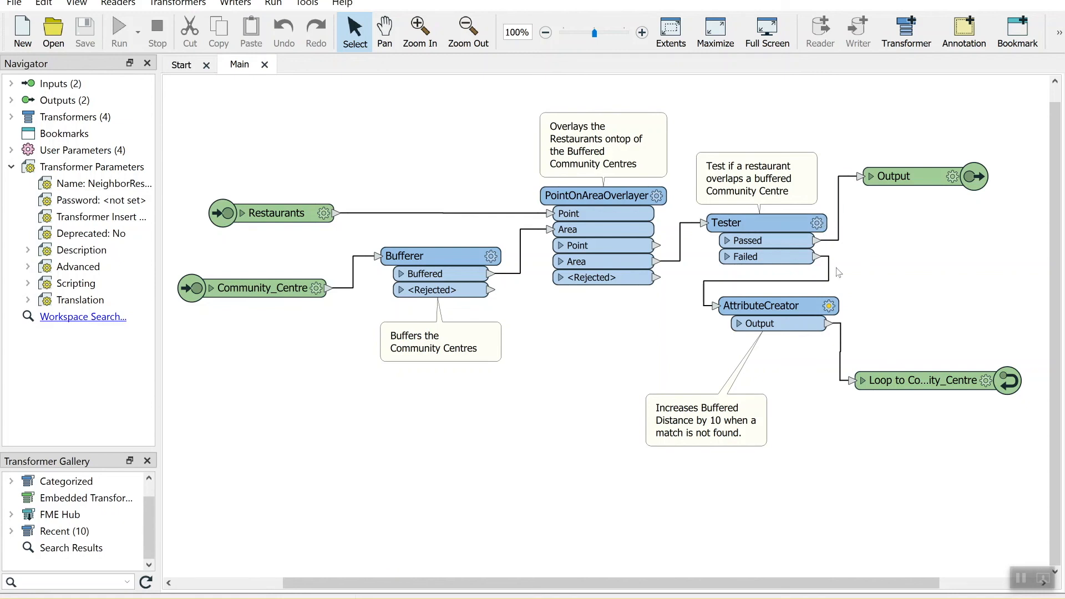
pyautogui.click(798, 304)
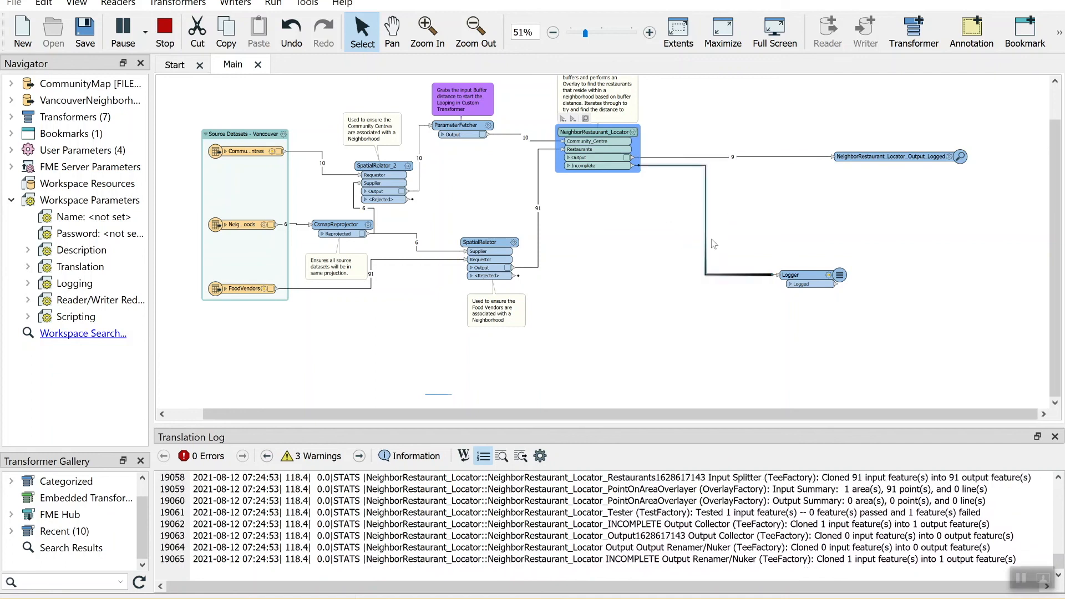
# Stop the running translation and expand the Advanced transformer parameters in the NeighborRestaurant_Locator definition.
pyautogui.click(165, 40)
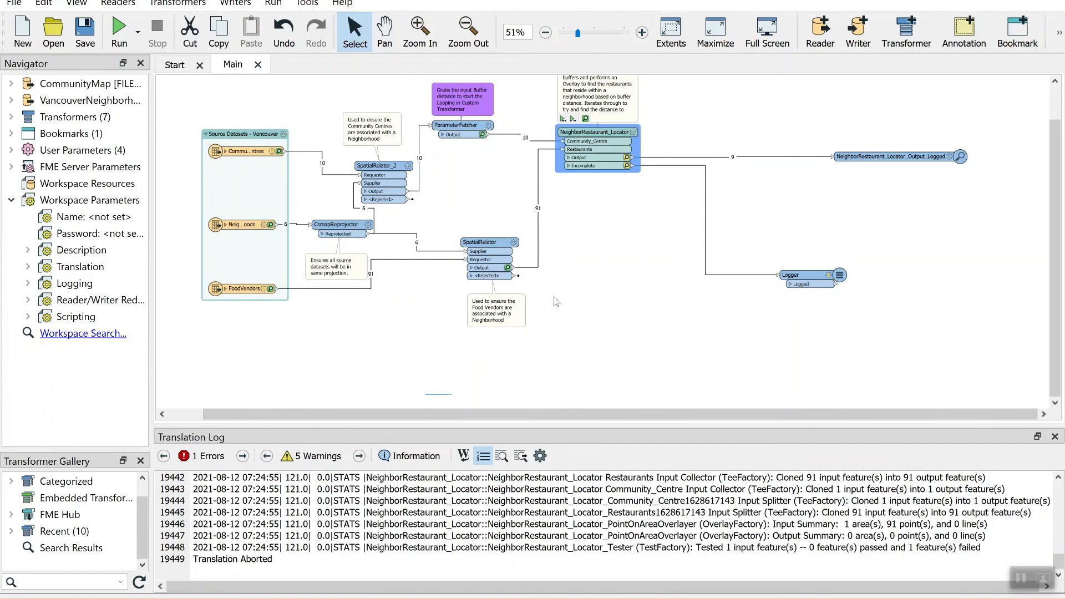
pyautogui.press('super')
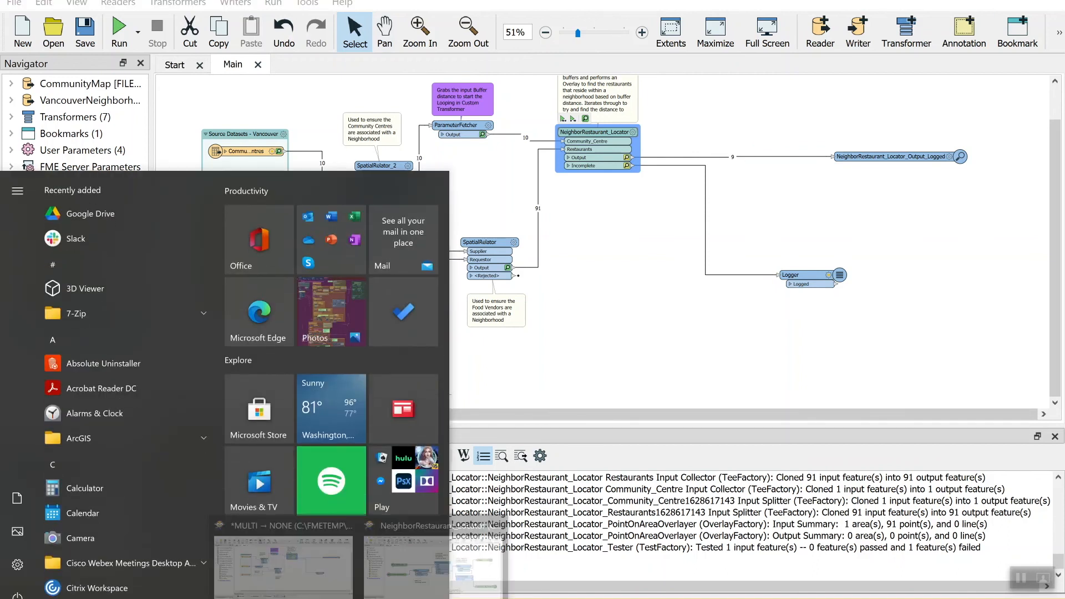
pyautogui.click(439, 570)
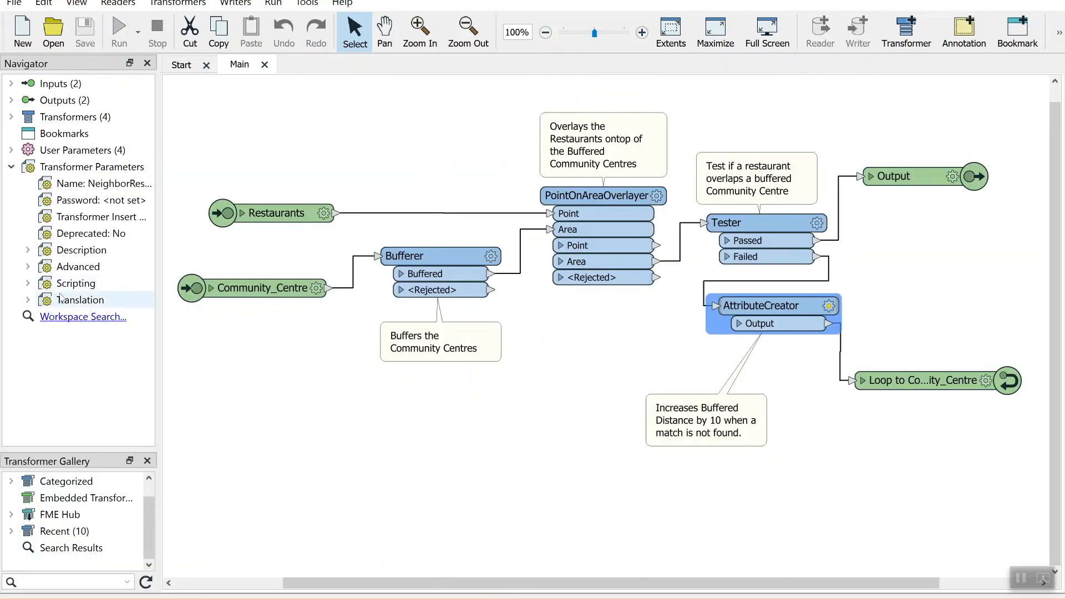
pyautogui.click(28, 266)
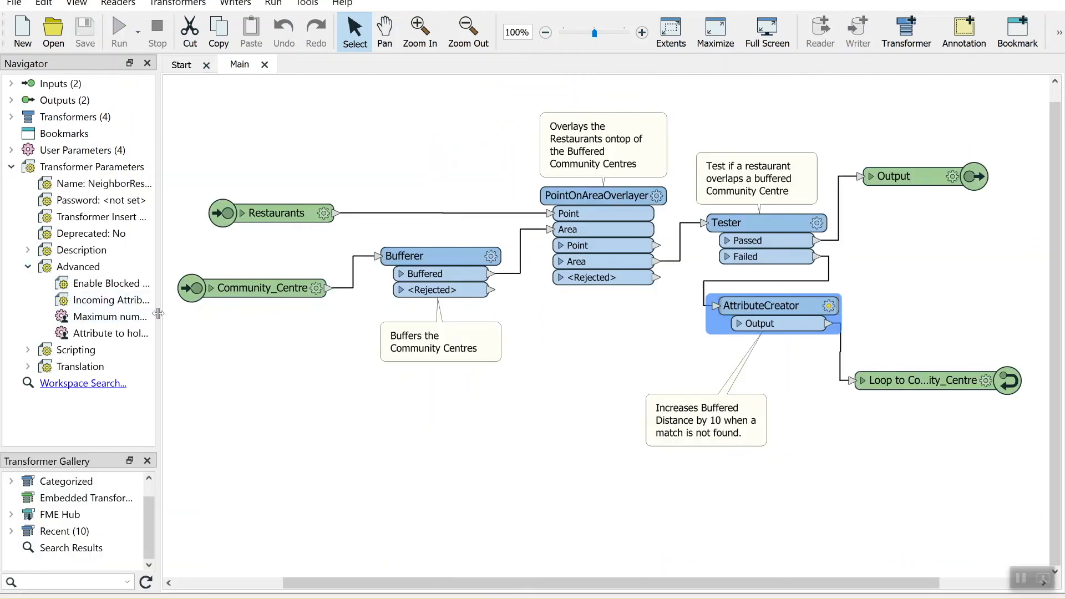
pyautogui.moveTo(158, 314); pyautogui.dragTo(554, 358)
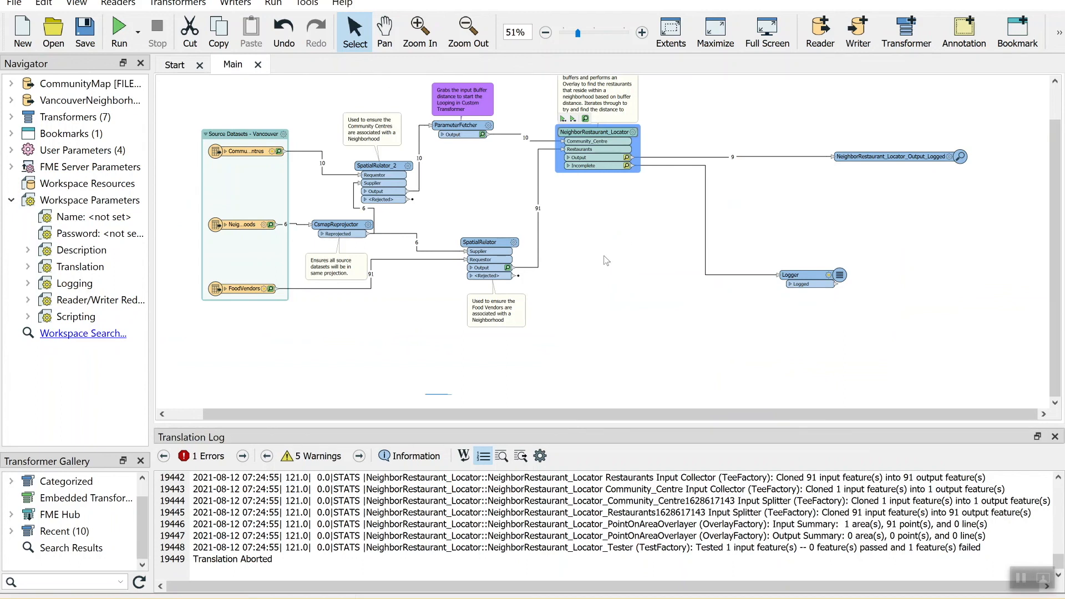
# Switch to FME Data Inspector and select the Strathcona neighborhood polygon on the map to examine its attributes.
pyautogui.press('super')
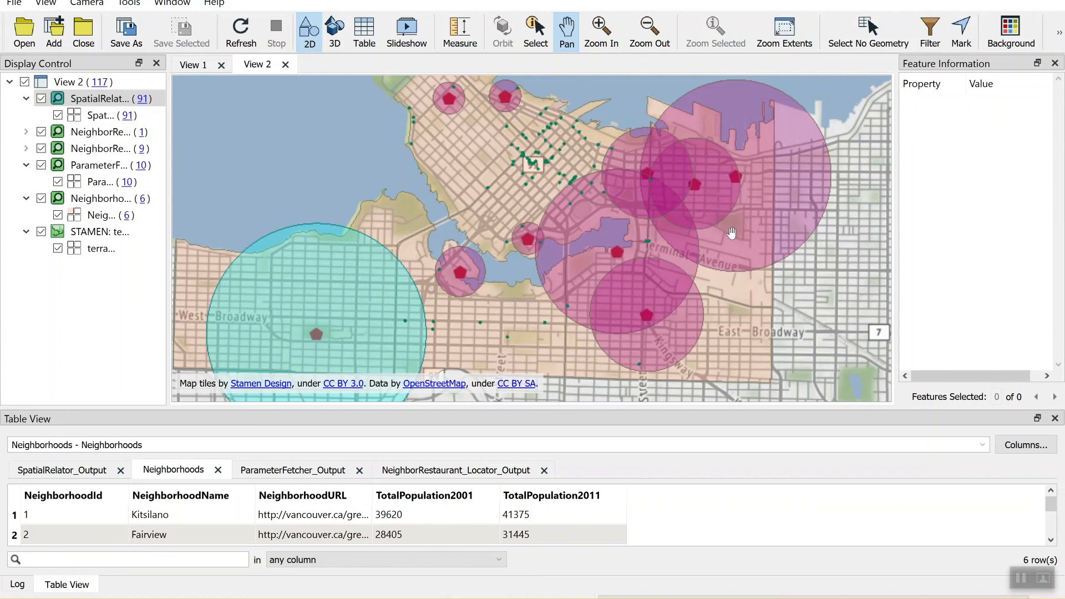
pyautogui.click(533, 33)
pyautogui.click(748, 95)
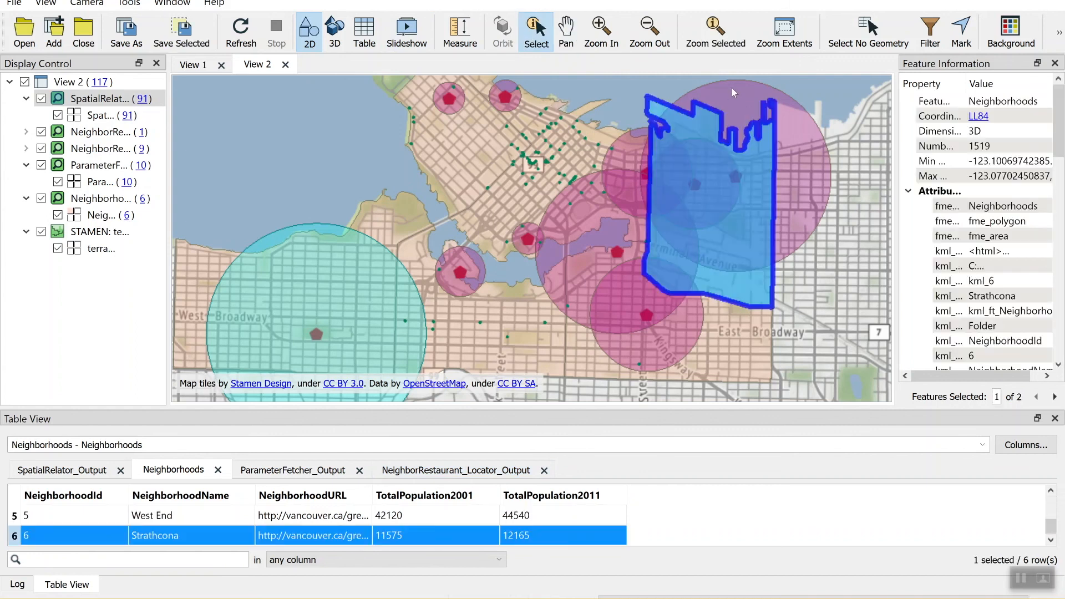
# Show the buffer overlapping Strathcona and compare _bufferdist values in the NeighborRestaurant_Locator_Output table, selecting the Coal Harbour record.
pyautogui.click(1055, 397)
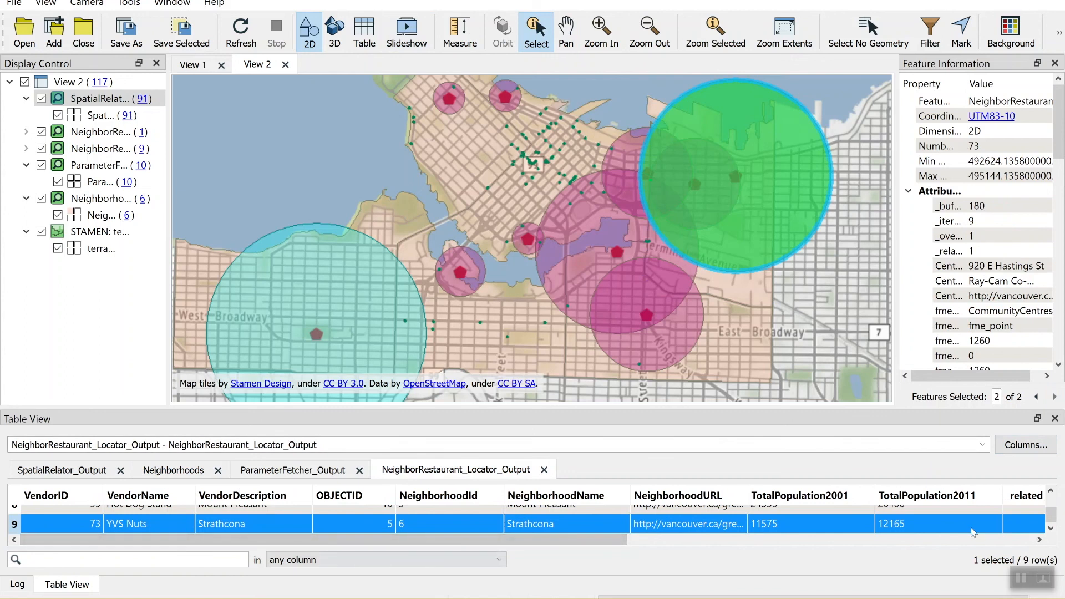
pyautogui.moveTo(744, 410); pyautogui.dragTo(738, 279)
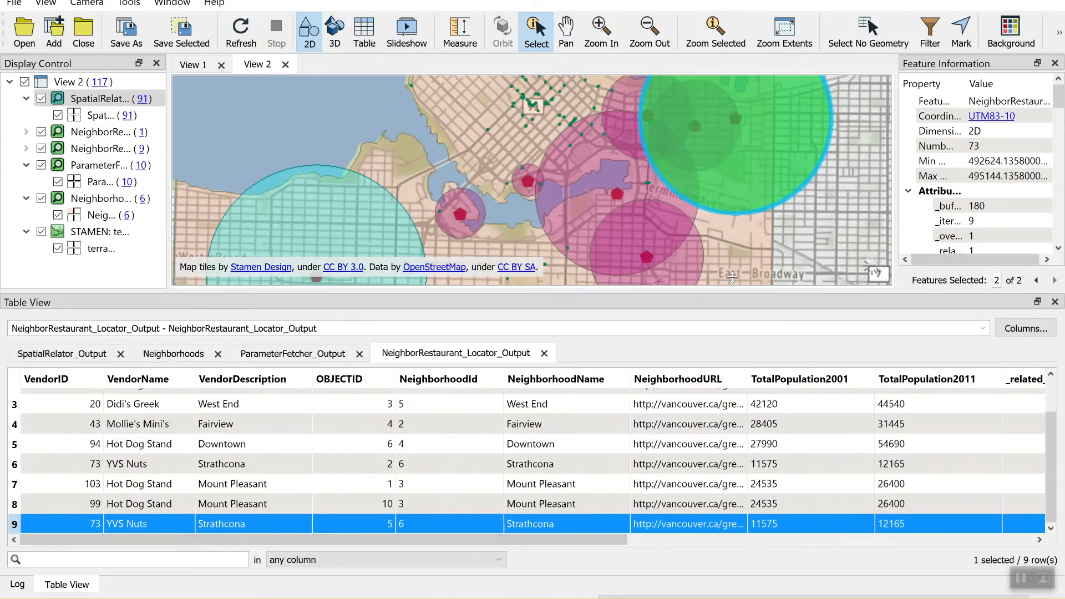
pyautogui.moveTo(544, 539); pyautogui.dragTo(950, 575)
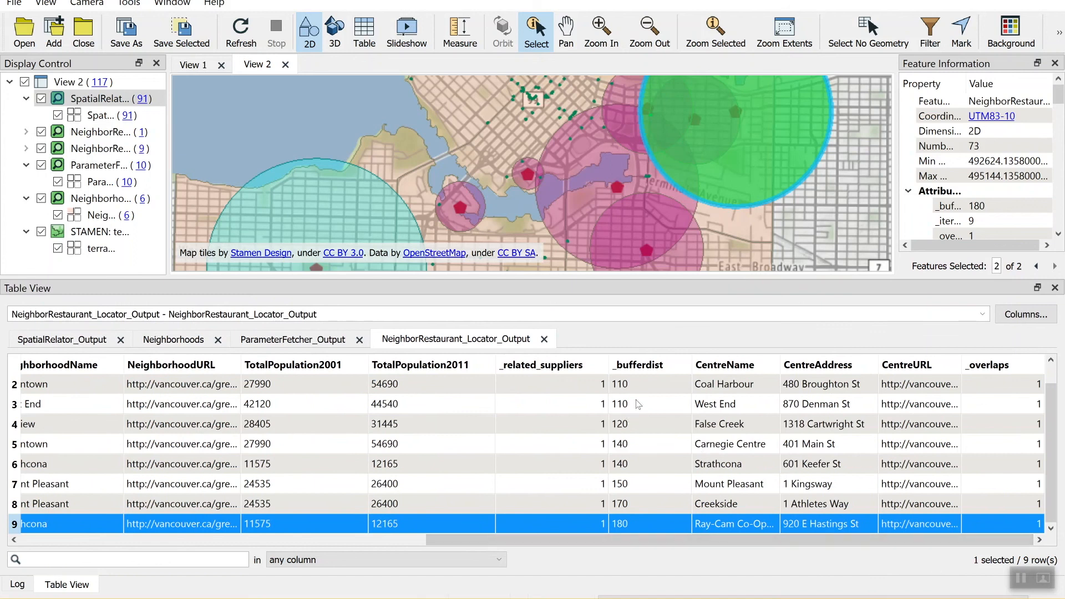
pyautogui.click(642, 384)
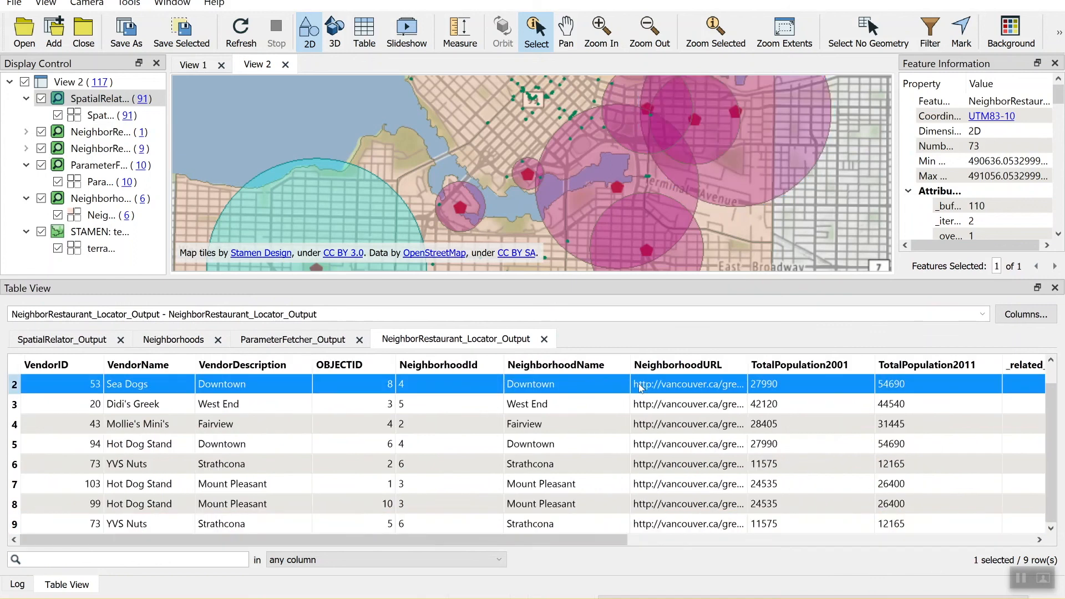
pyautogui.moveTo(577, 546); pyautogui.dragTo(822, 556)
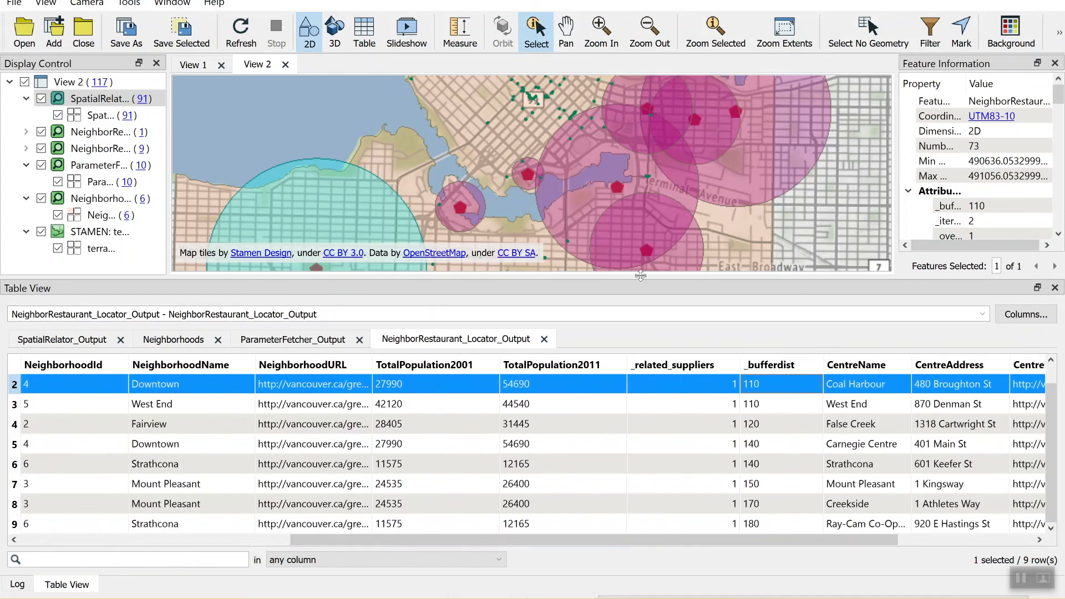
pyautogui.moveTo(641, 274); pyautogui.dragTo(638, 407)
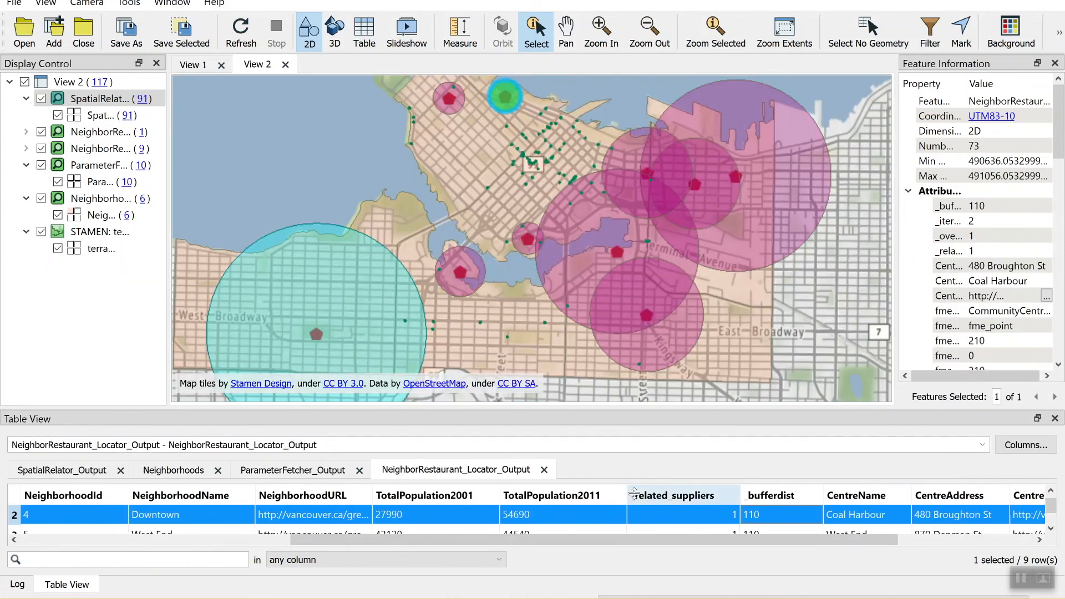
# Select the Kitsilano neighborhood on the map and examine the attributes of the NeighborRestaurant_Locator_Incomplete buffer overlapping it.
pyautogui.click(266, 247)
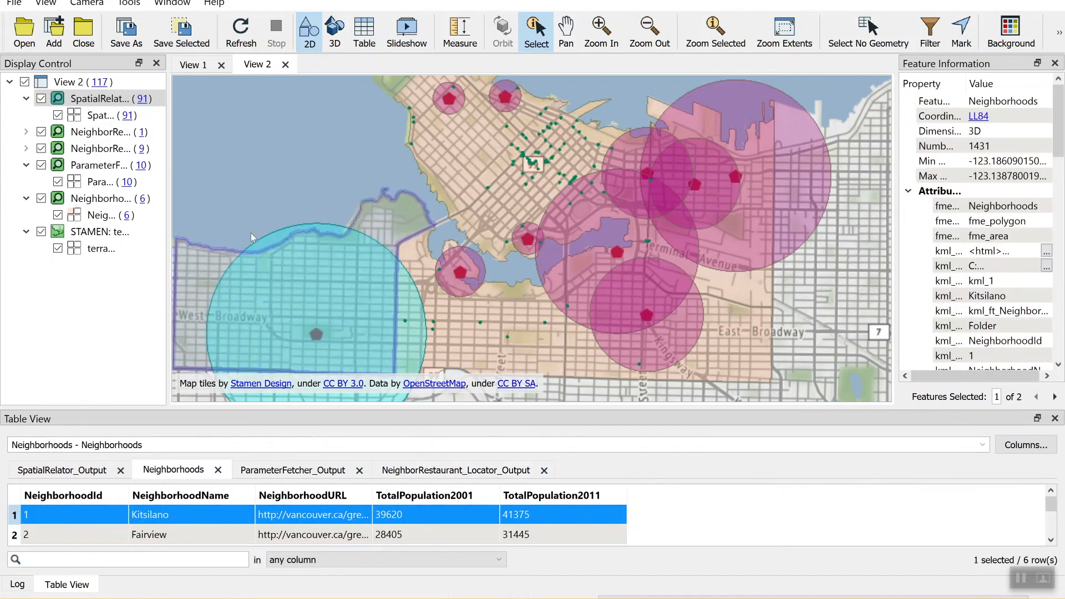
pyautogui.click(1054, 398)
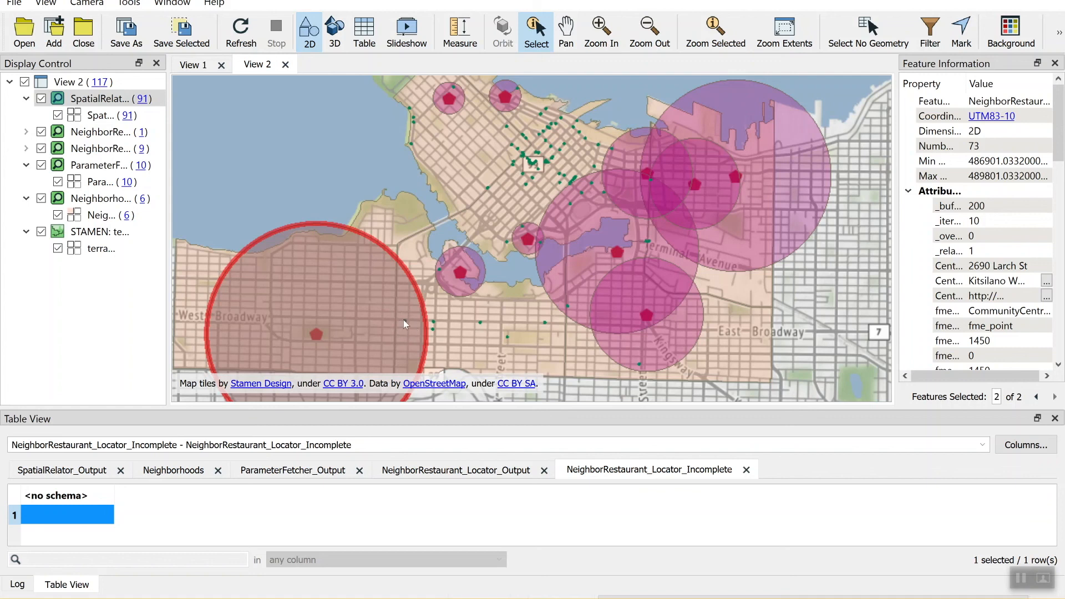
pyautogui.click(189, 257)
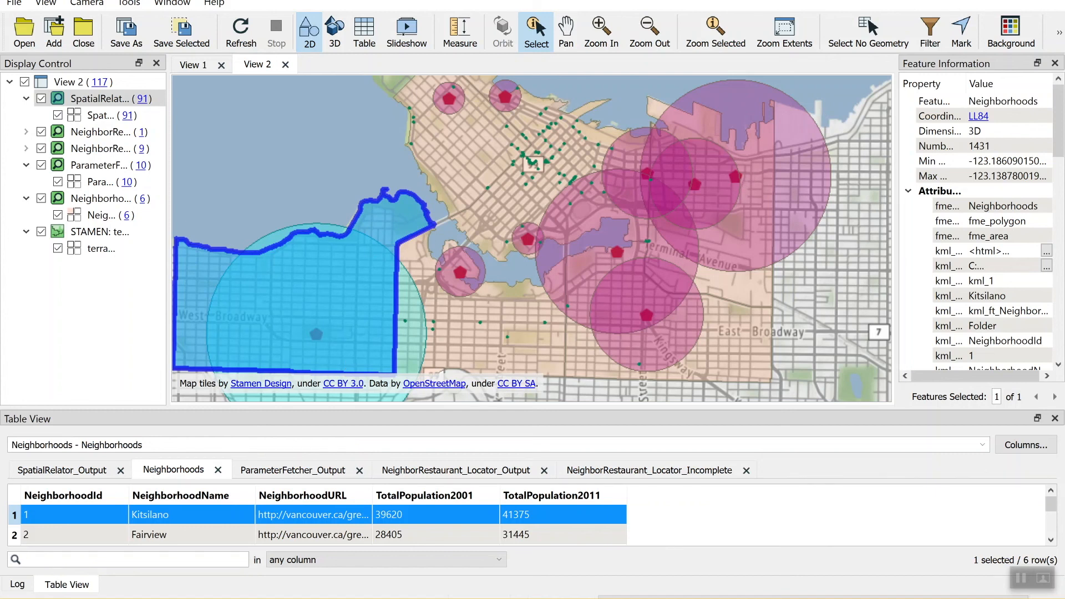
# Switch to FME Workbench and rerun the entire workspace with the maximum number of iterations set to 10.
pyautogui.hotkey('alt', 'Tab')
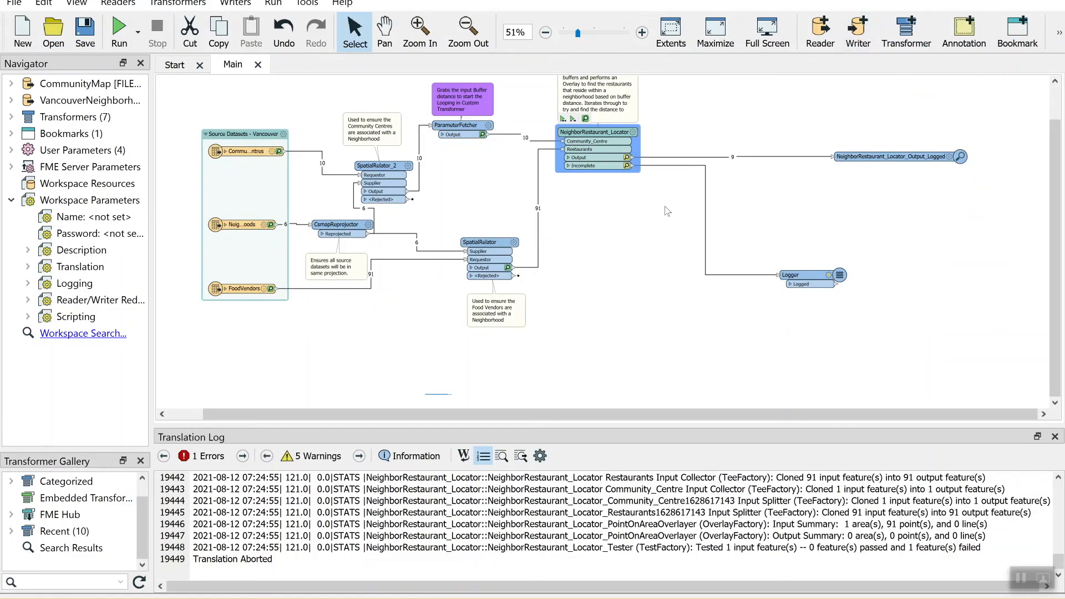
pyautogui.click(138, 35)
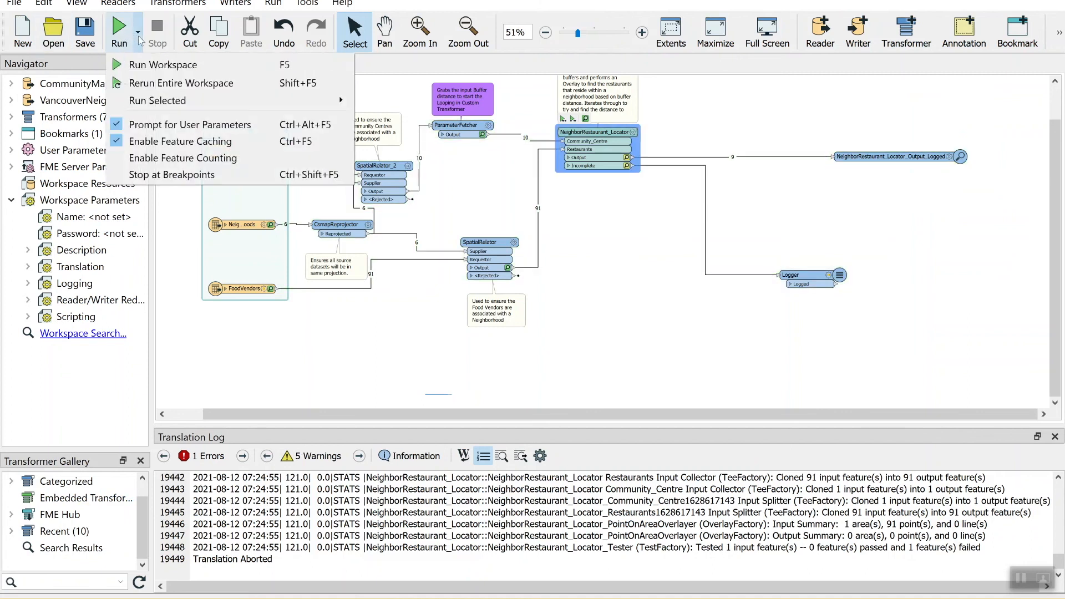
pyautogui.click(171, 83)
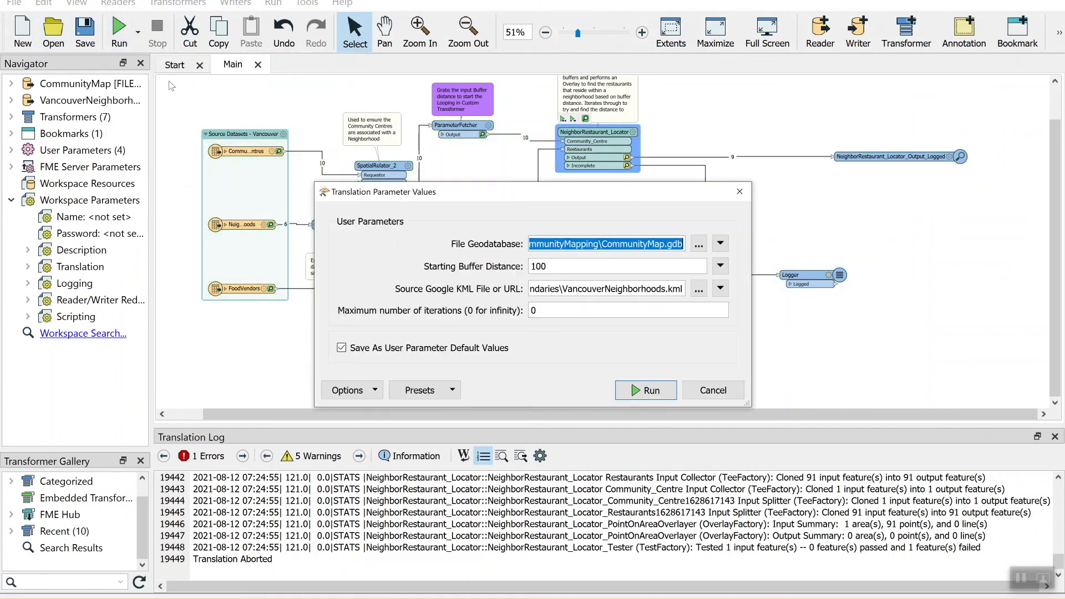
pyautogui.doubleClick(541, 308)
pyautogui.write('10')
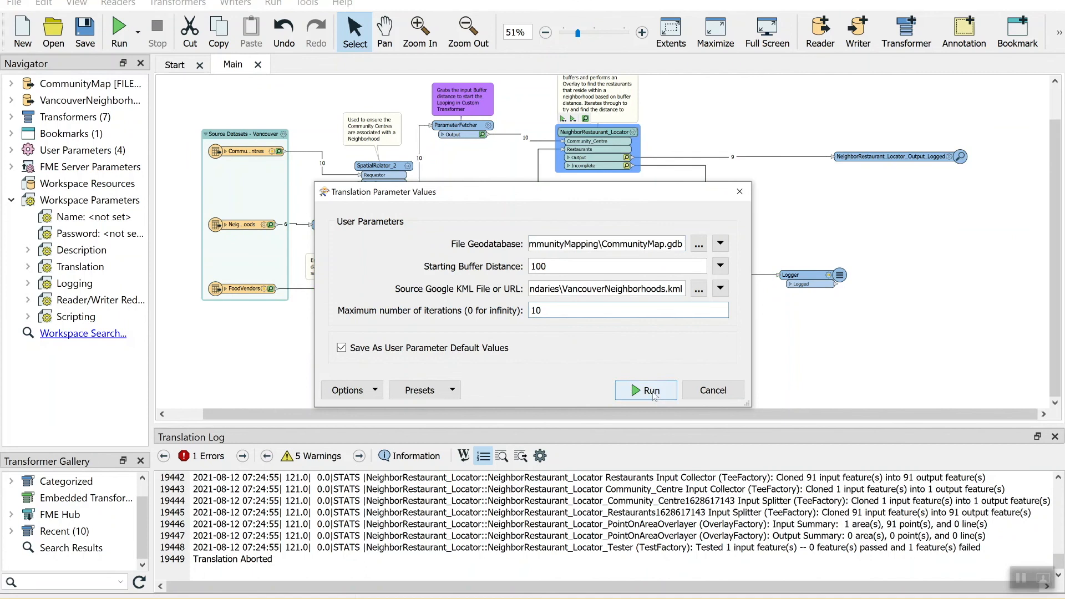
pyautogui.click(652, 391)
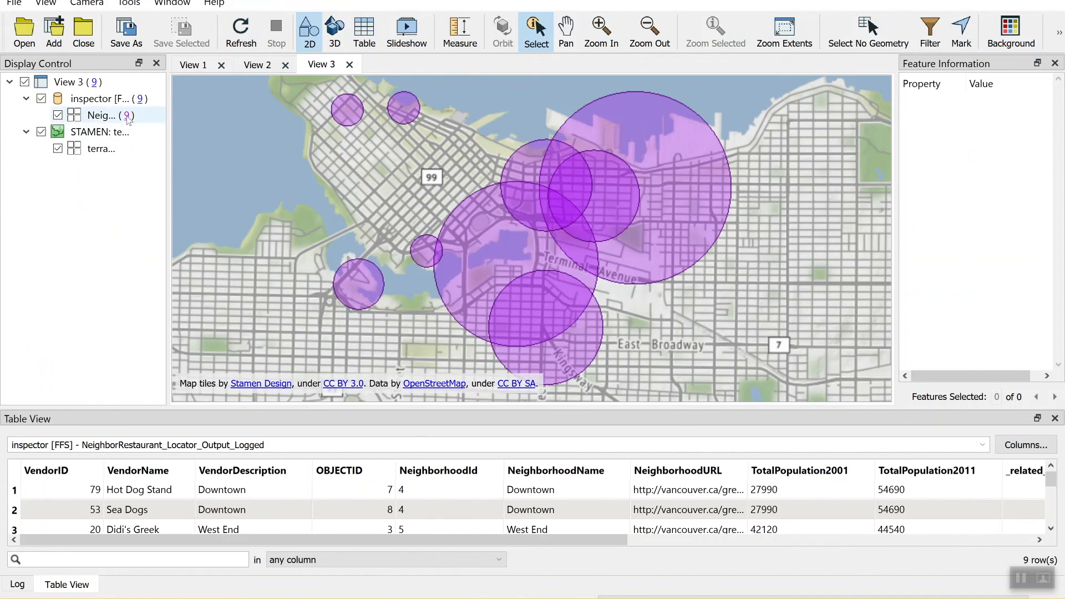
# Return to FME Workbench, then switch to the presentation and advance to the "Group-by looping with geometry" slide.
pyautogui.hotkey('alt', 'Tab')
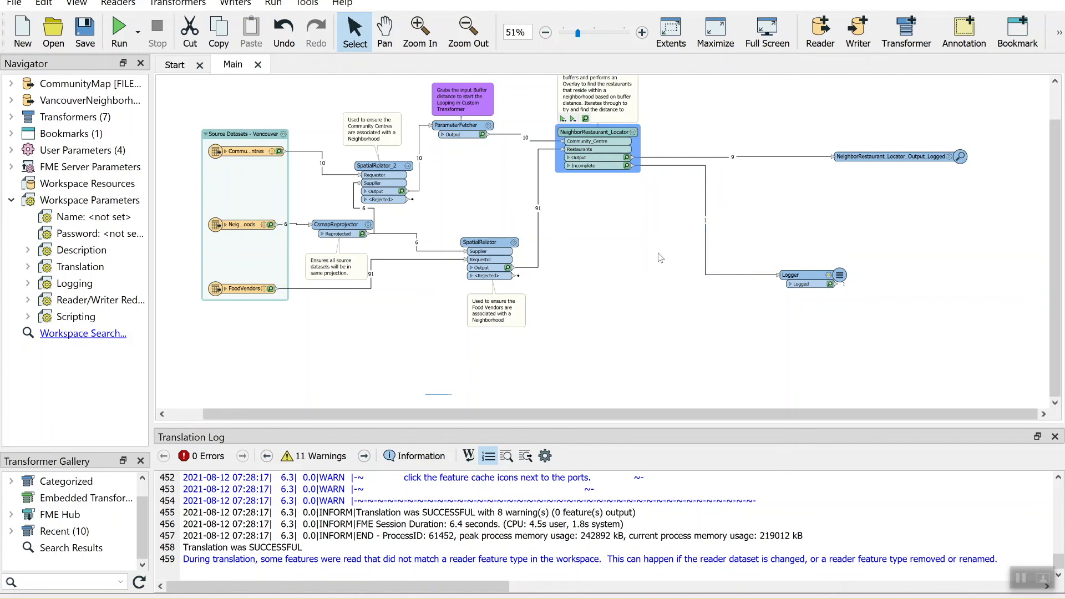
pyautogui.press('super')
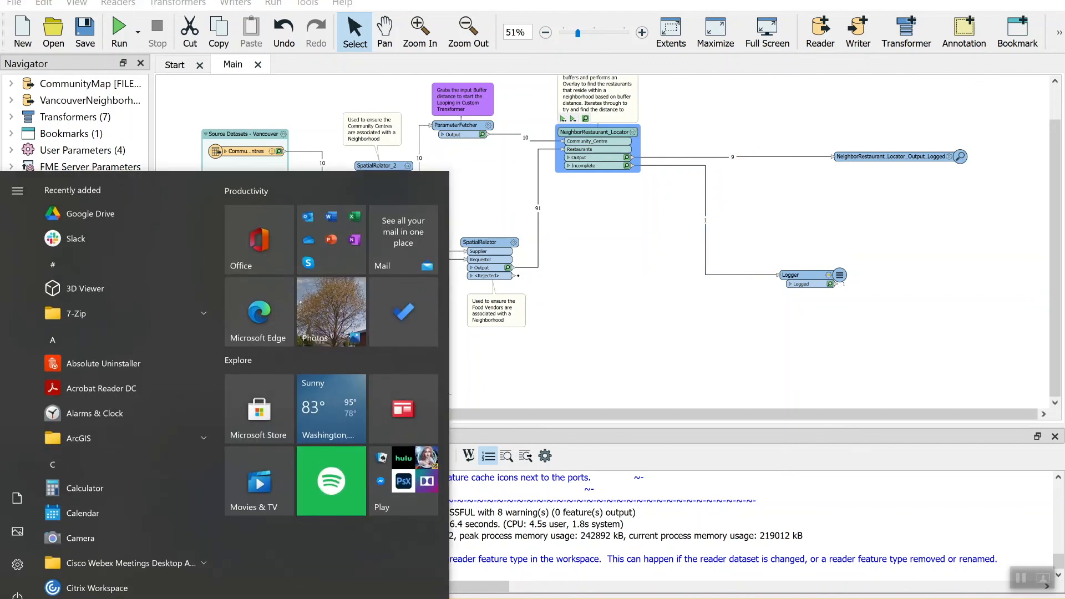
pyautogui.moveTo(394, 598)
pyautogui.click(455, 589)
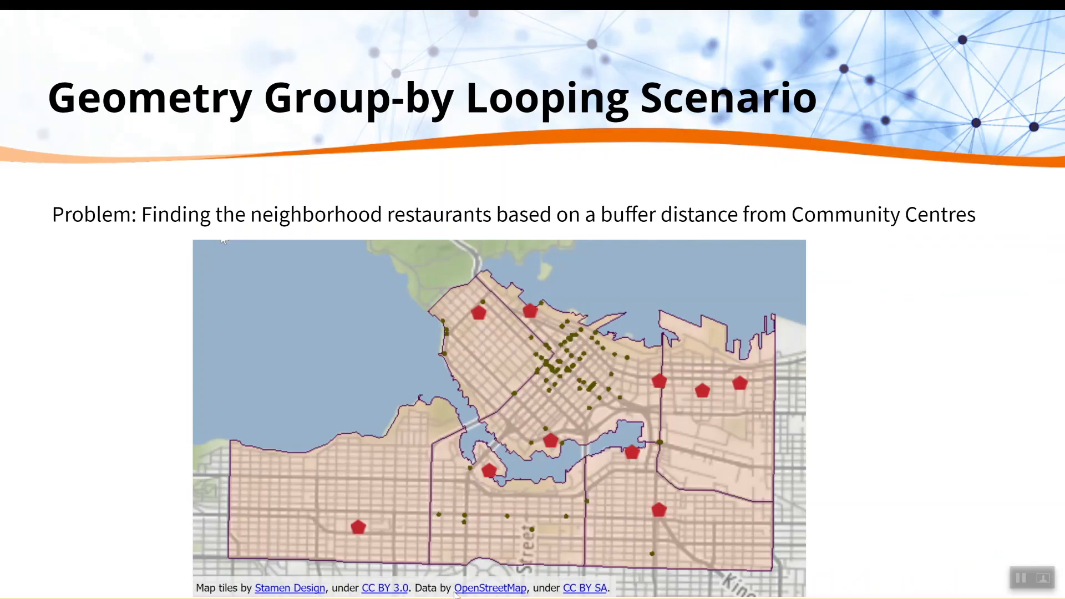
pyautogui.click(711, 345)
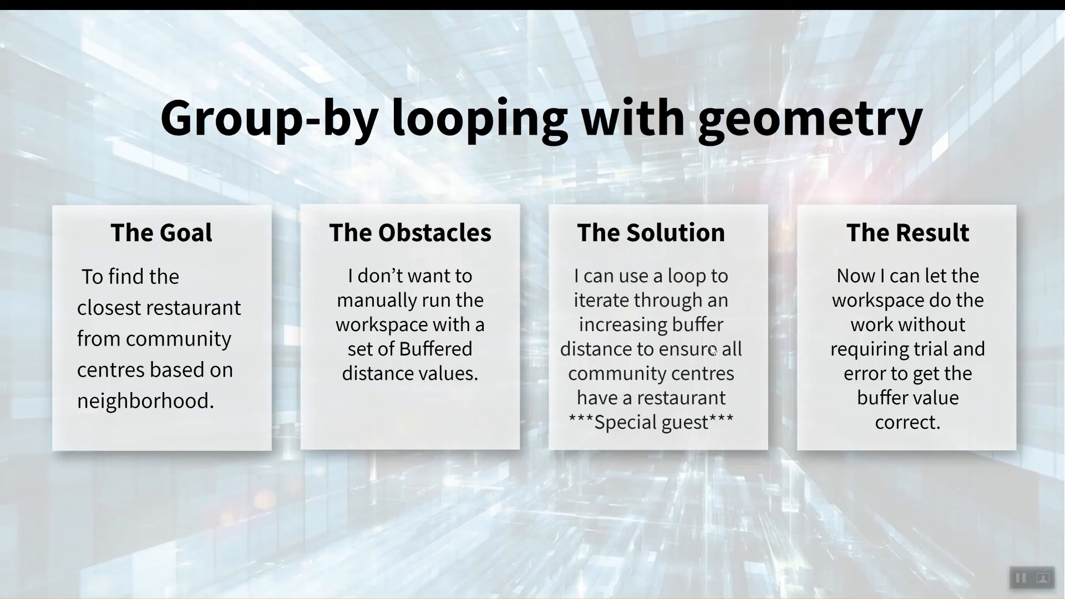